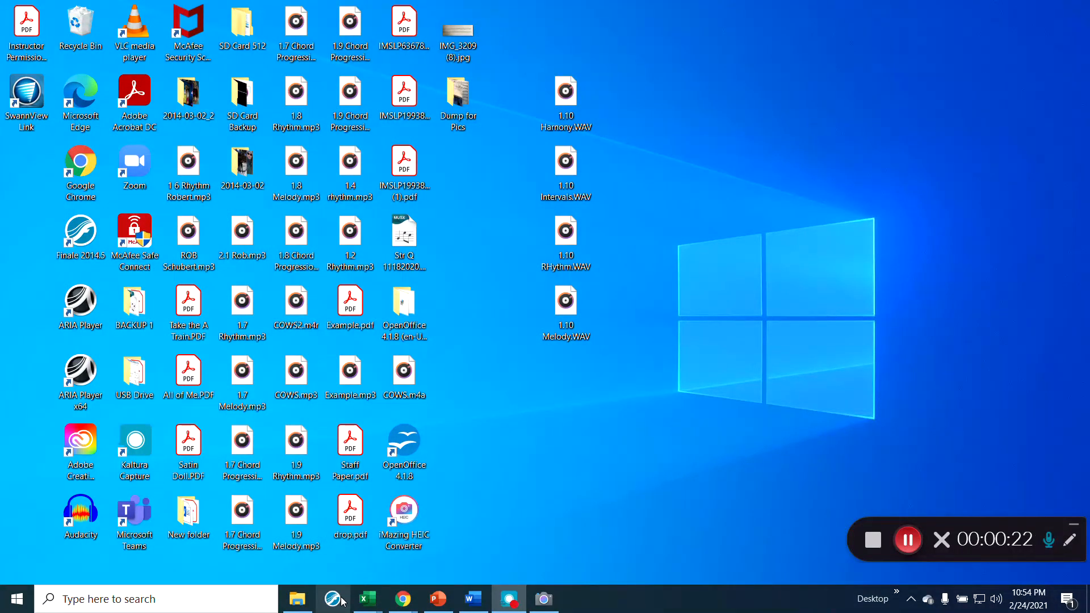
# - Launch Finale 2014.5 from its taskbar icon
pyautogui.click(333, 598)
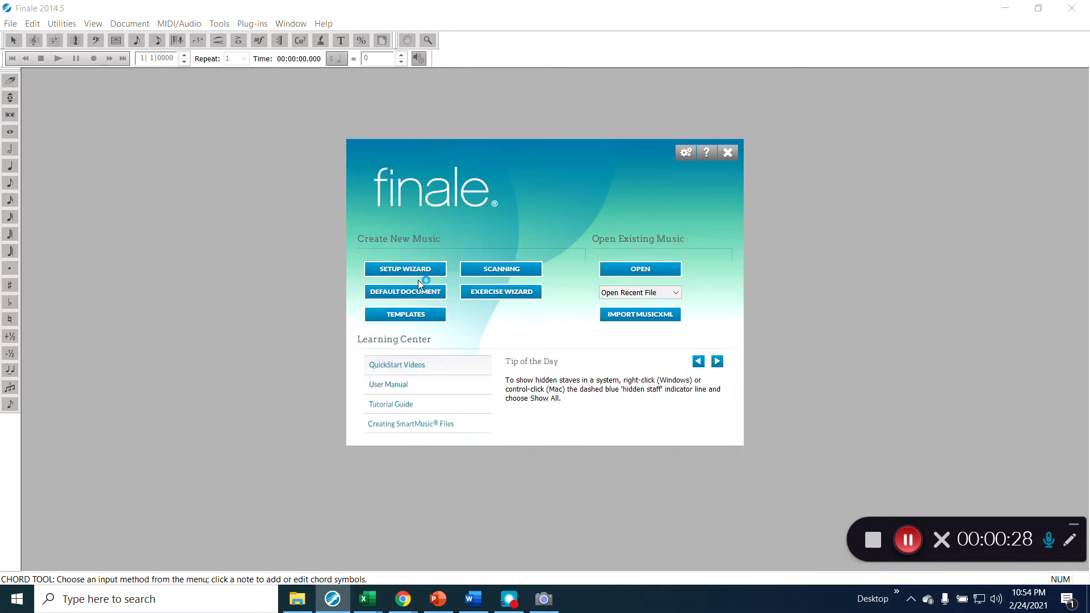
# - Use the Setup Wizard to create a Grand Staff score in C major and common time
pyautogui.click(421, 274)
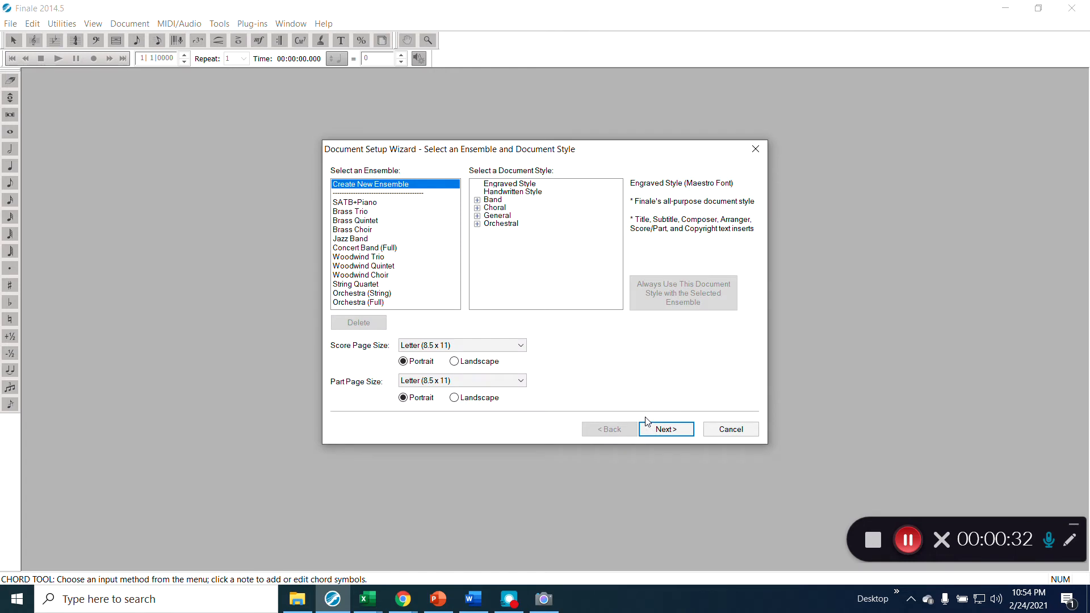
pyautogui.click(668, 430)
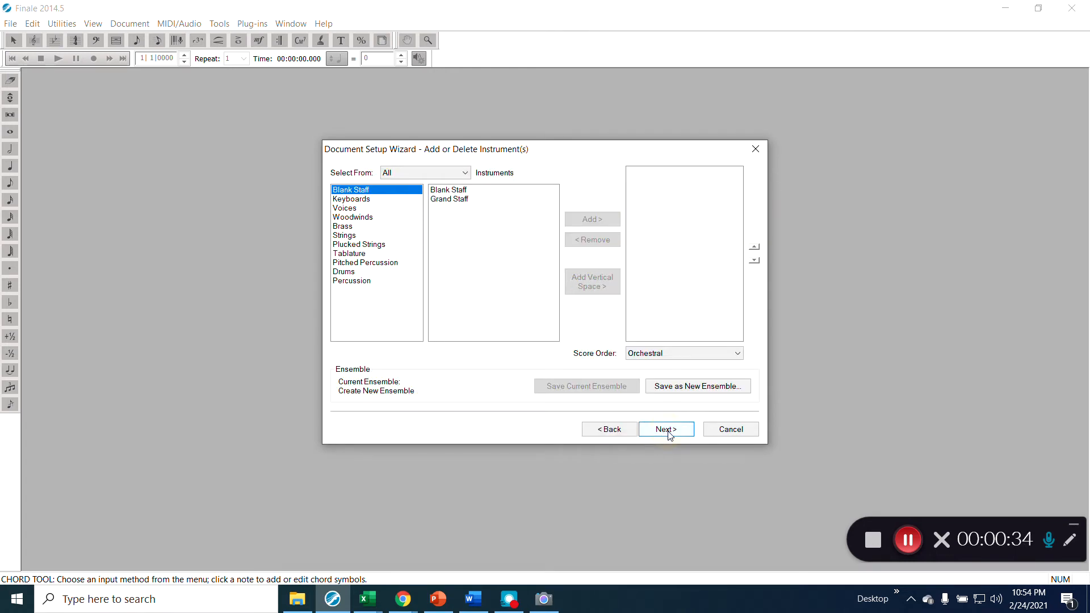
pyautogui.click(450, 200)
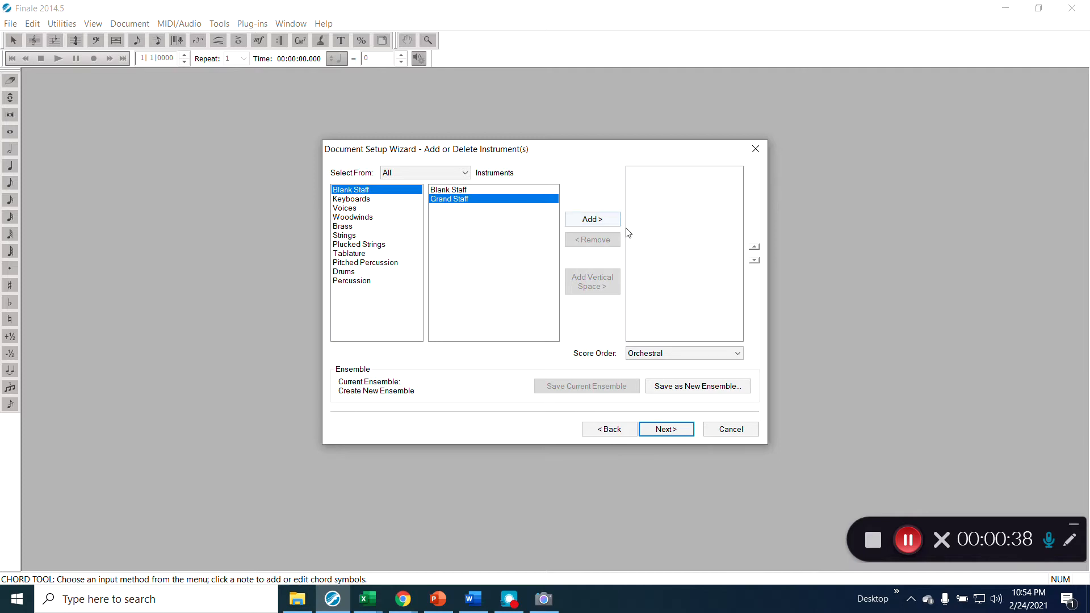
pyautogui.click(594, 220)
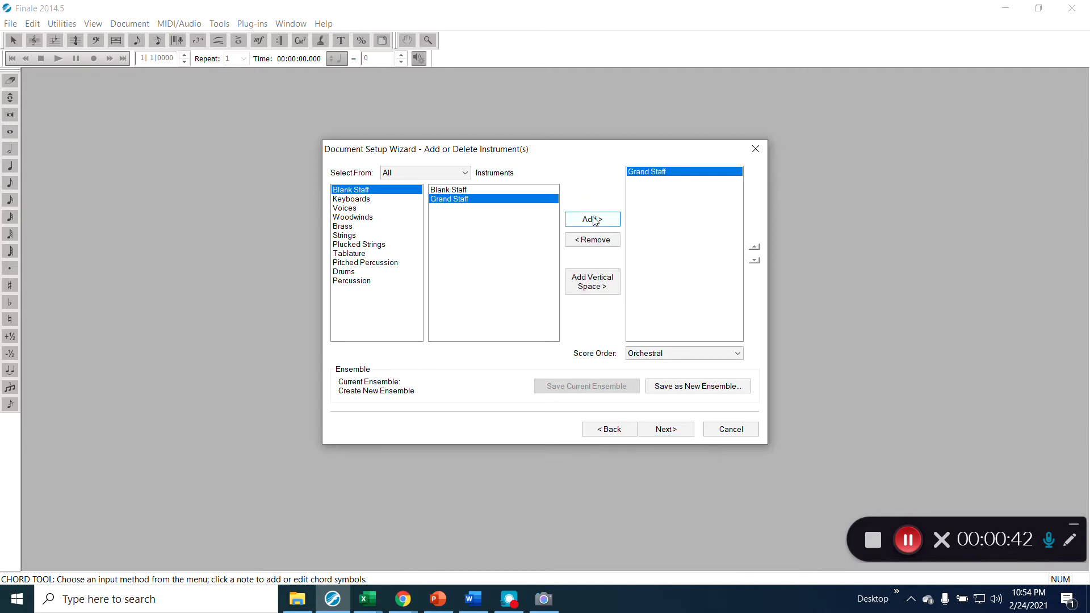
pyautogui.click(688, 432)
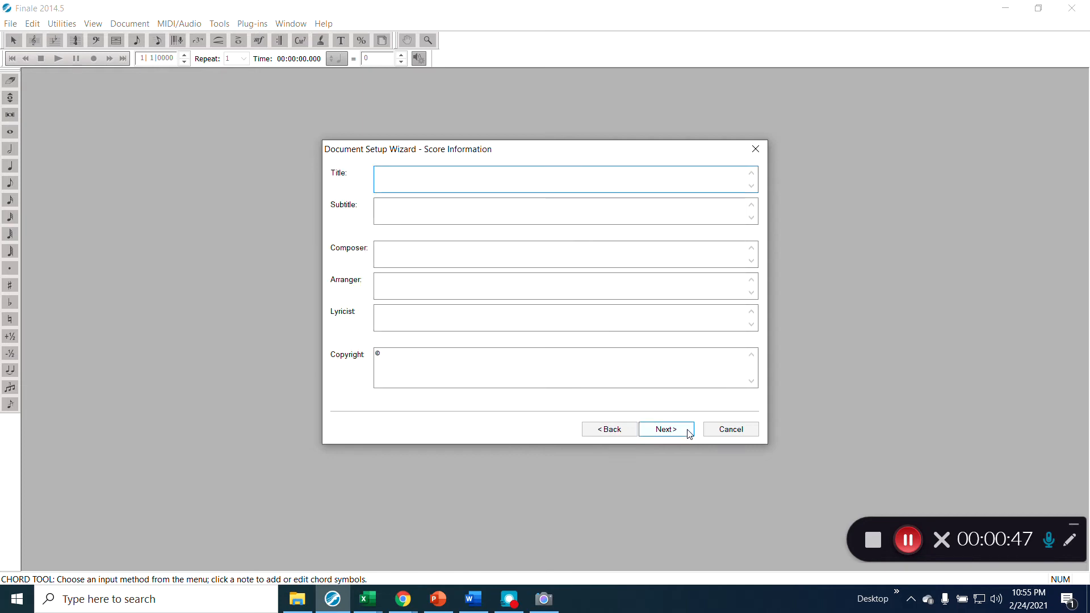
pyautogui.click(688, 433)
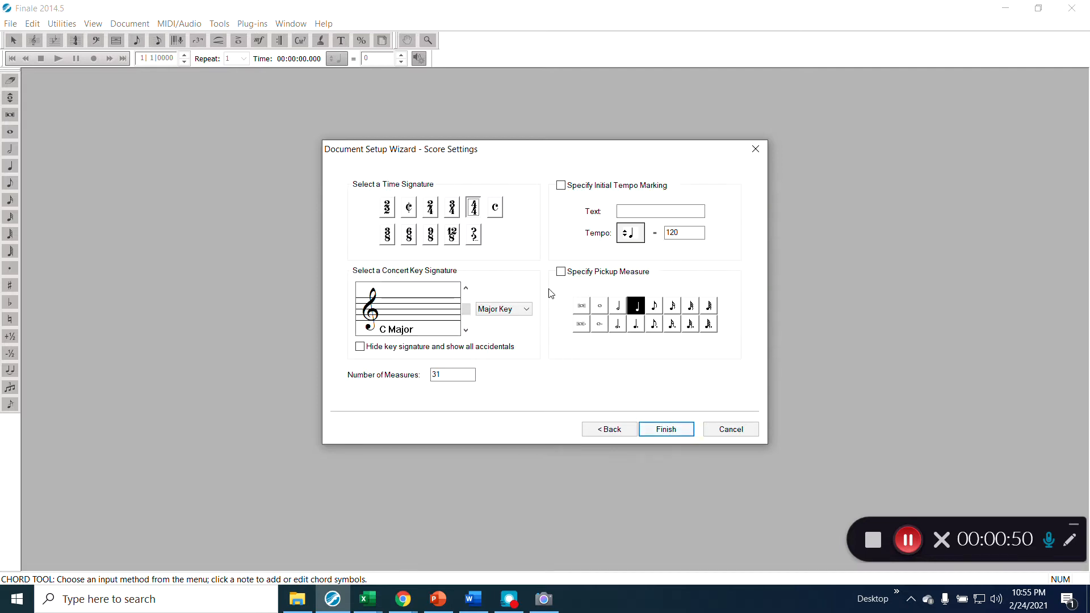
pyautogui.click(499, 212)
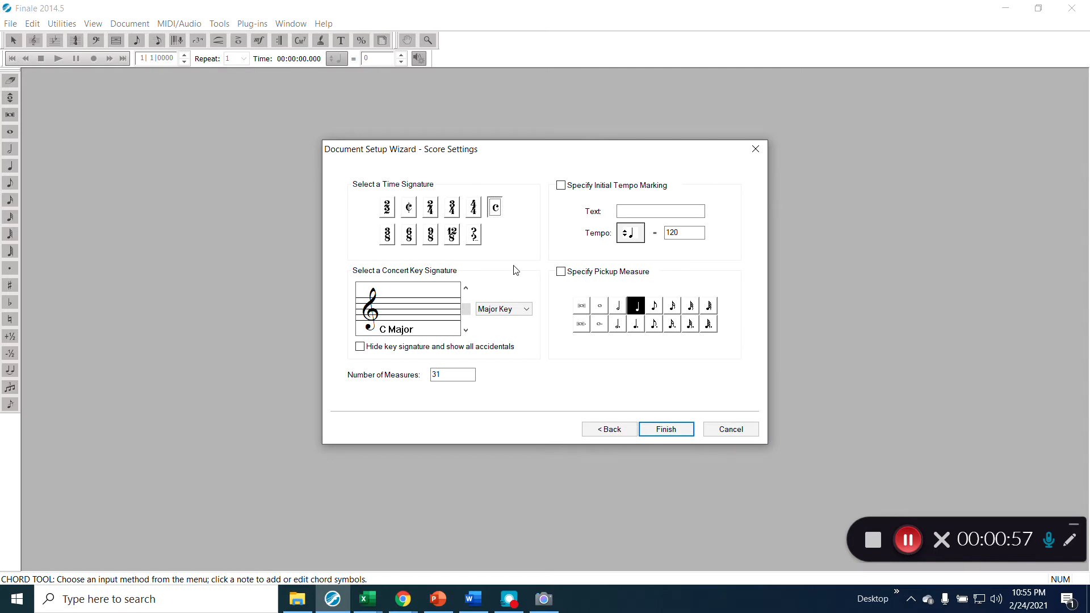
pyautogui.click(659, 433)
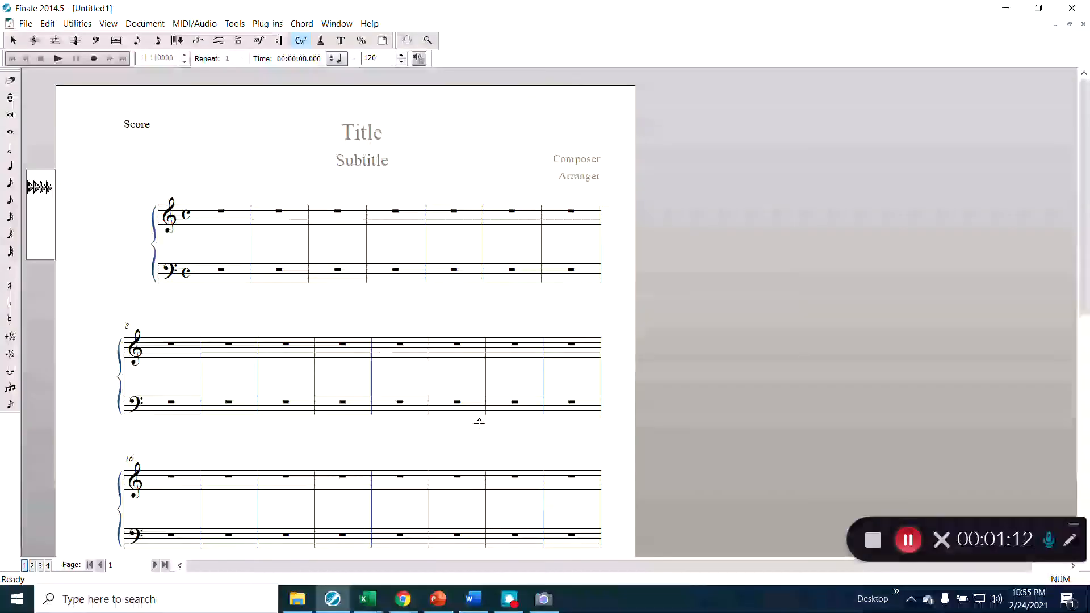
# - Delete the Score, Title, Subtitle, Composer and Arranger text blocks at the top of page 1
pyautogui.scroll(2, 479, 424)
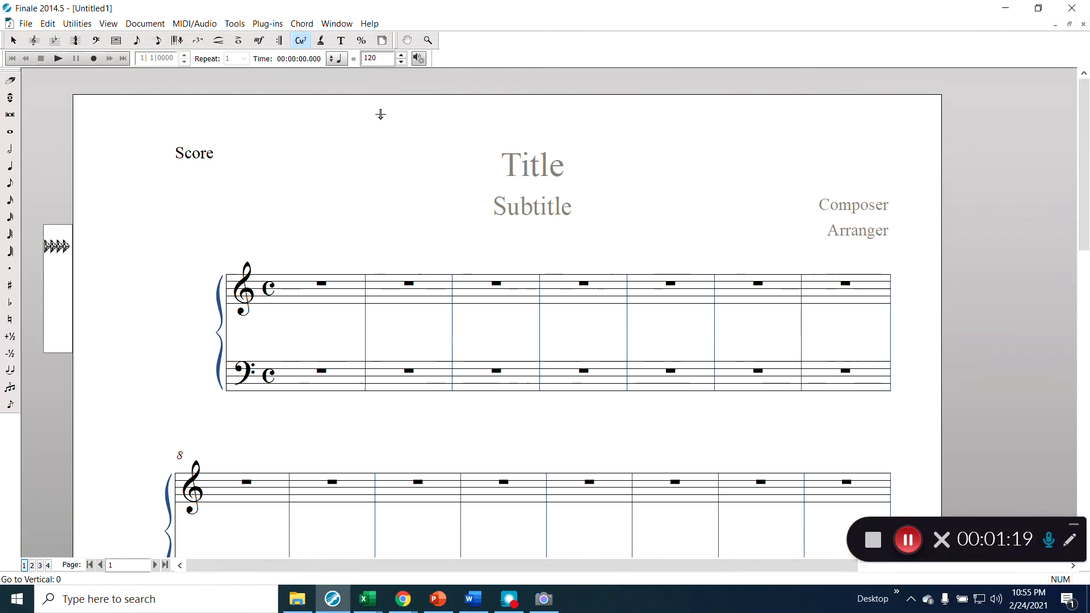
pyautogui.click(340, 40)
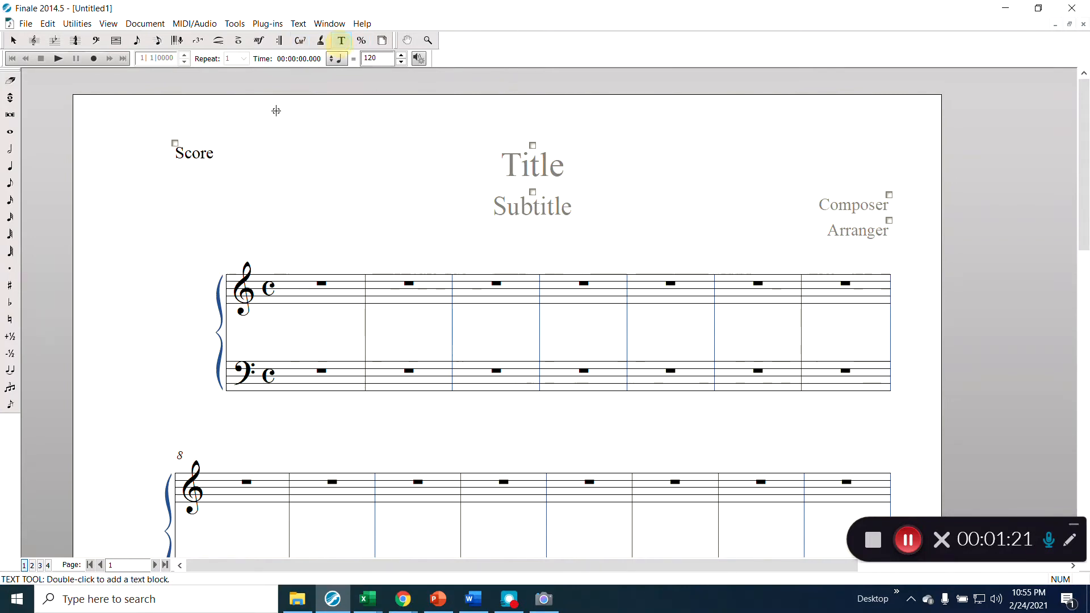
pyautogui.moveTo(138, 109); pyautogui.dragTo(944, 261)
pyautogui.press('Delete')
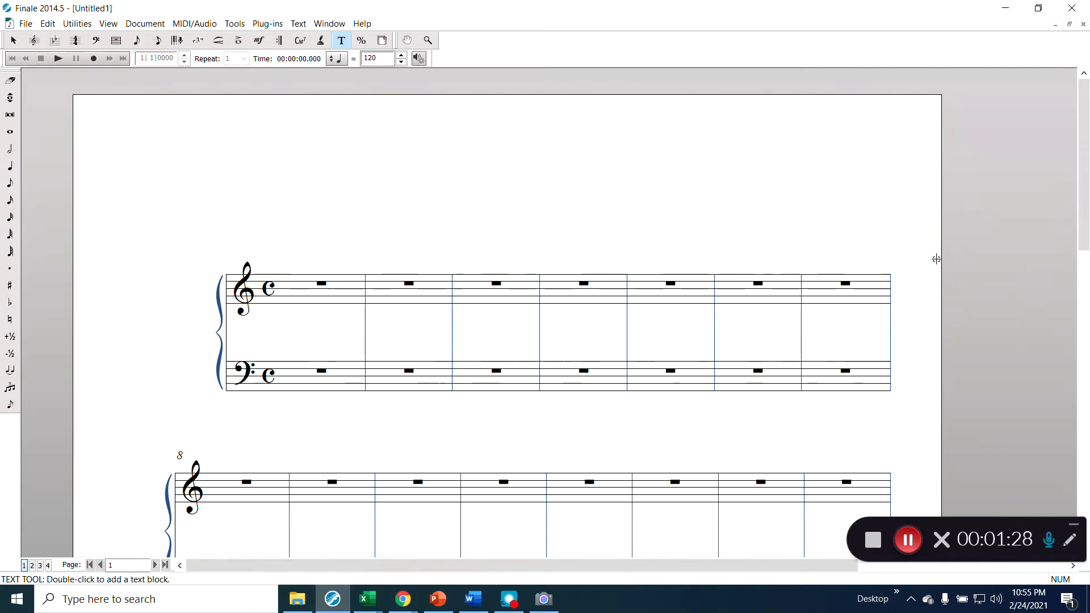
pyautogui.click(382, 40)
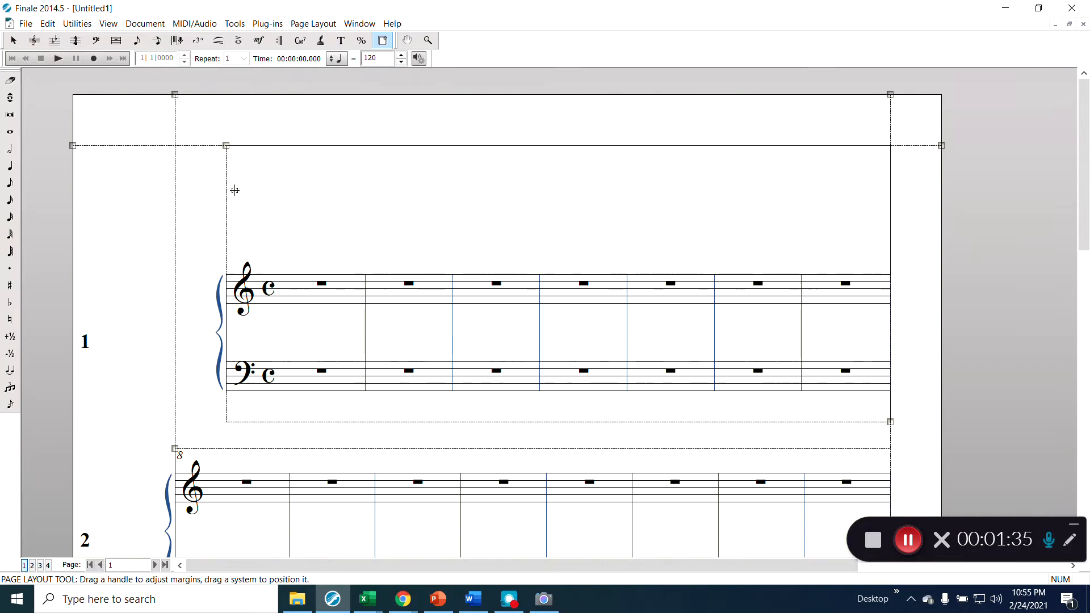
# - Drag the first system to the left margin so it holds eight measures
pyautogui.moveTo(226, 144); pyautogui.dragTo(175, 149)
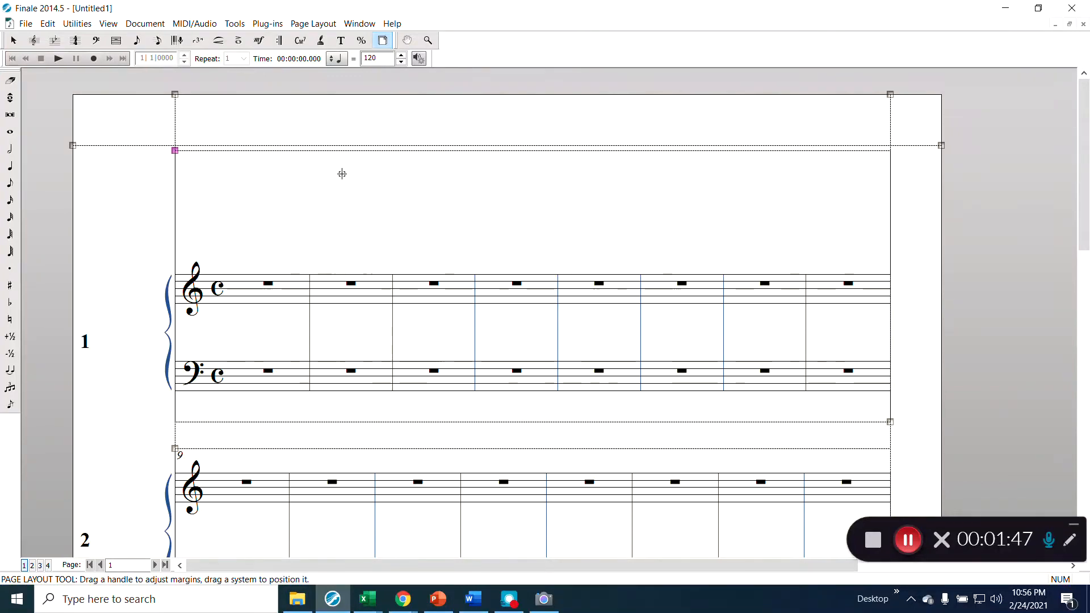
pyautogui.click(13, 41)
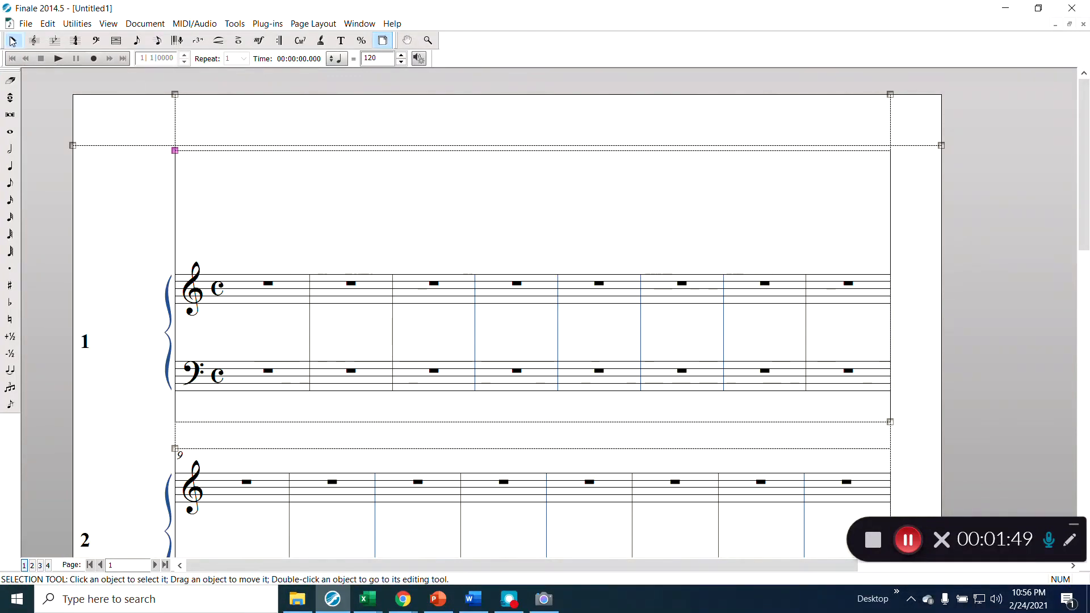
pyautogui.click(25, 25)
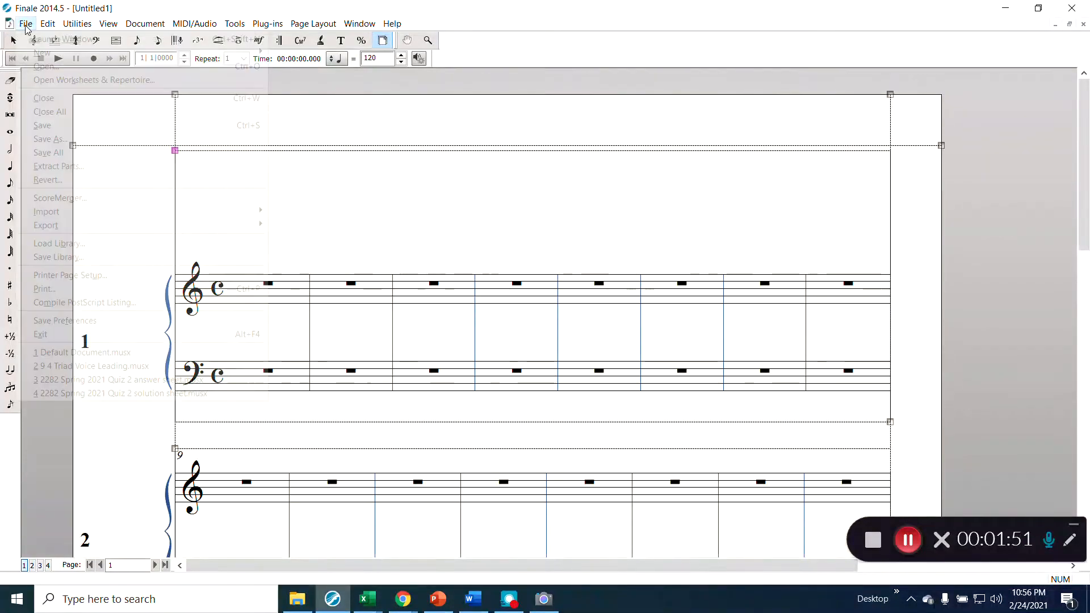
# - Save the score as 'Default Document' in the Default Finale Document folder
pyautogui.click(56, 140)
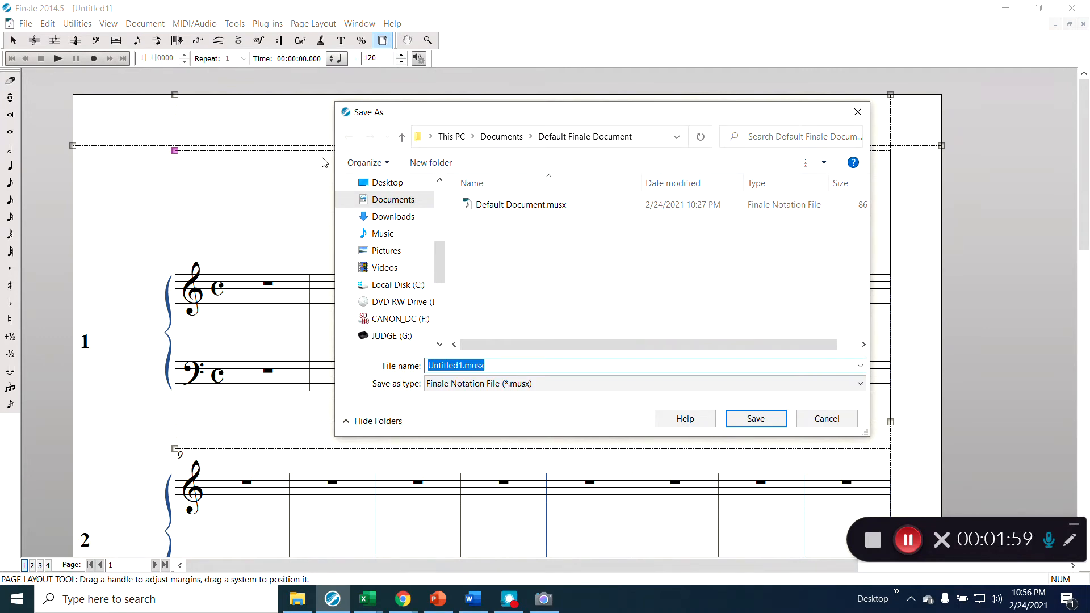
pyautogui.press('BackSpace')
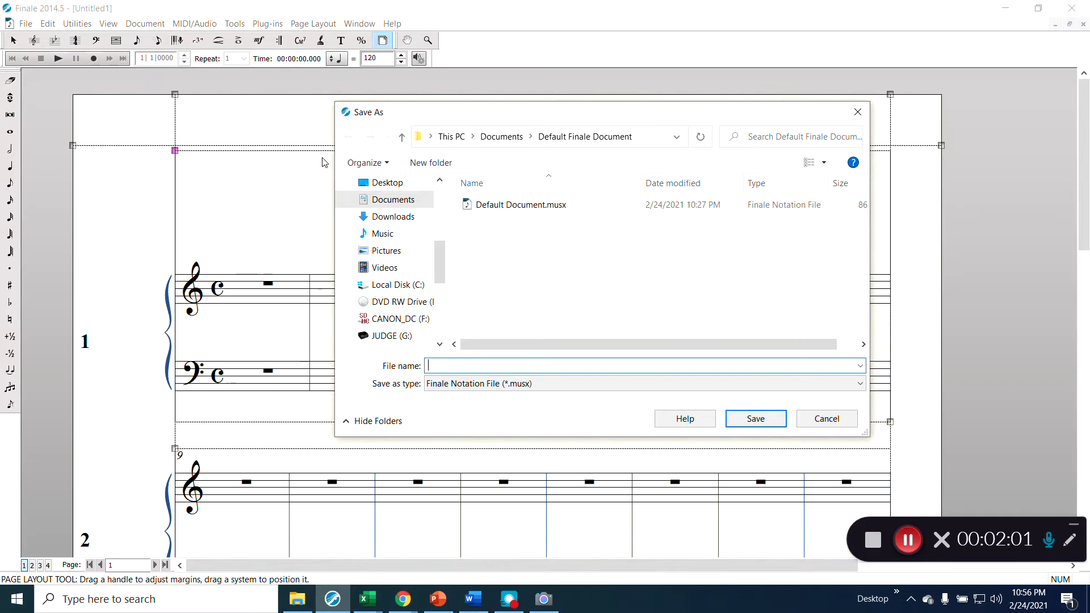
pyautogui.write('D')
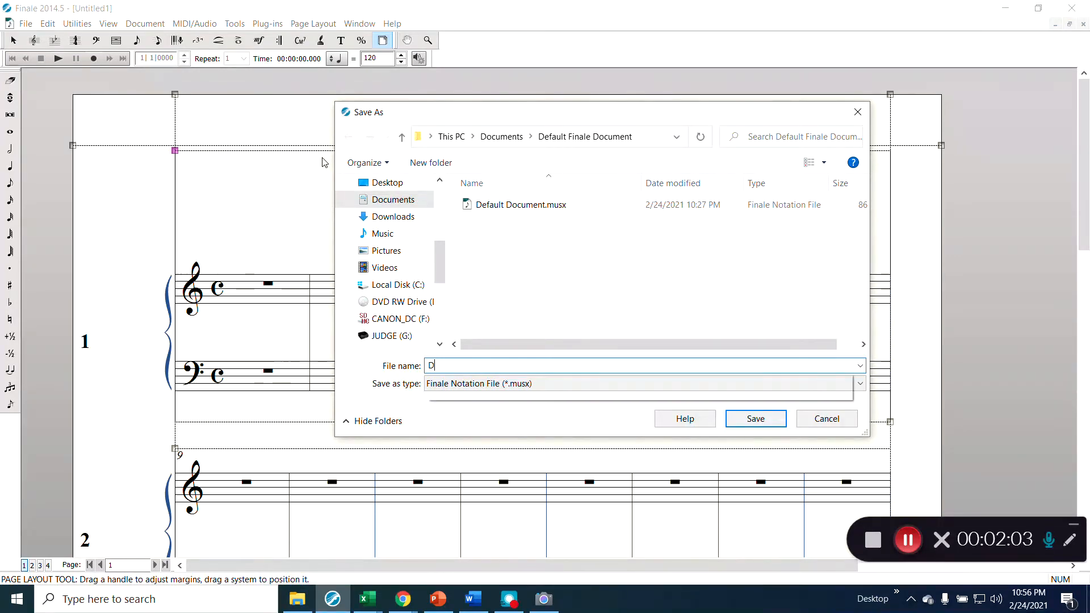
pyautogui.write('efault')
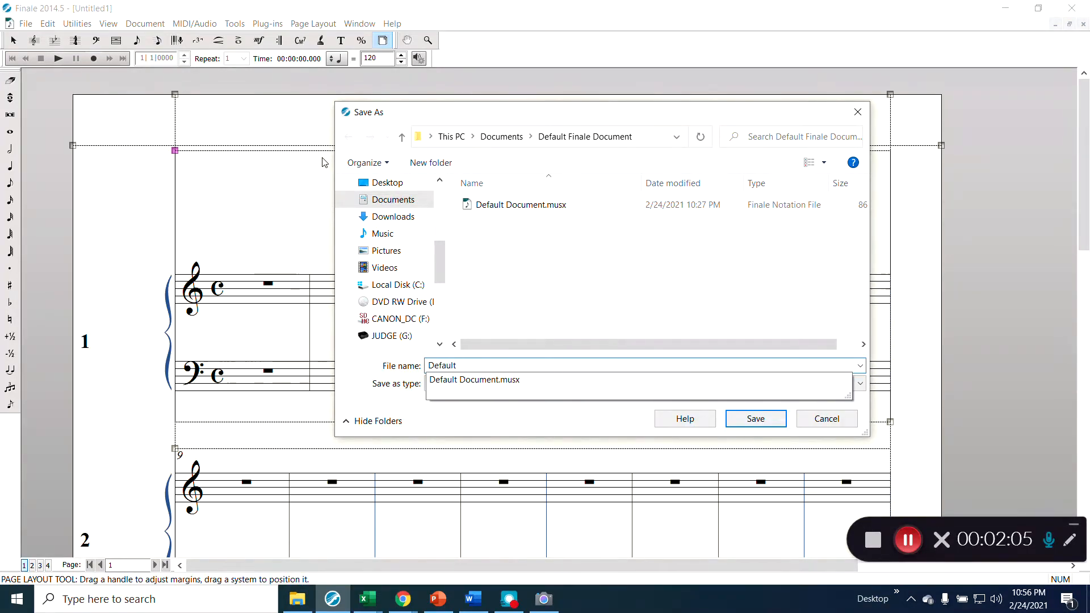
pyautogui.write(' Document')
pyautogui.press('BackSpace')
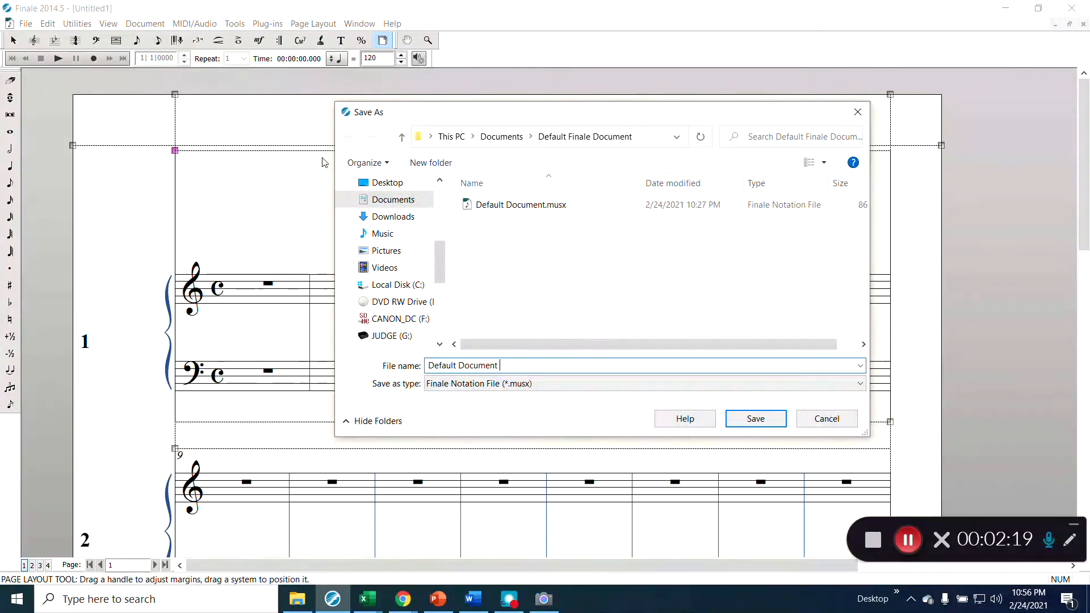
pyautogui.press('Return')
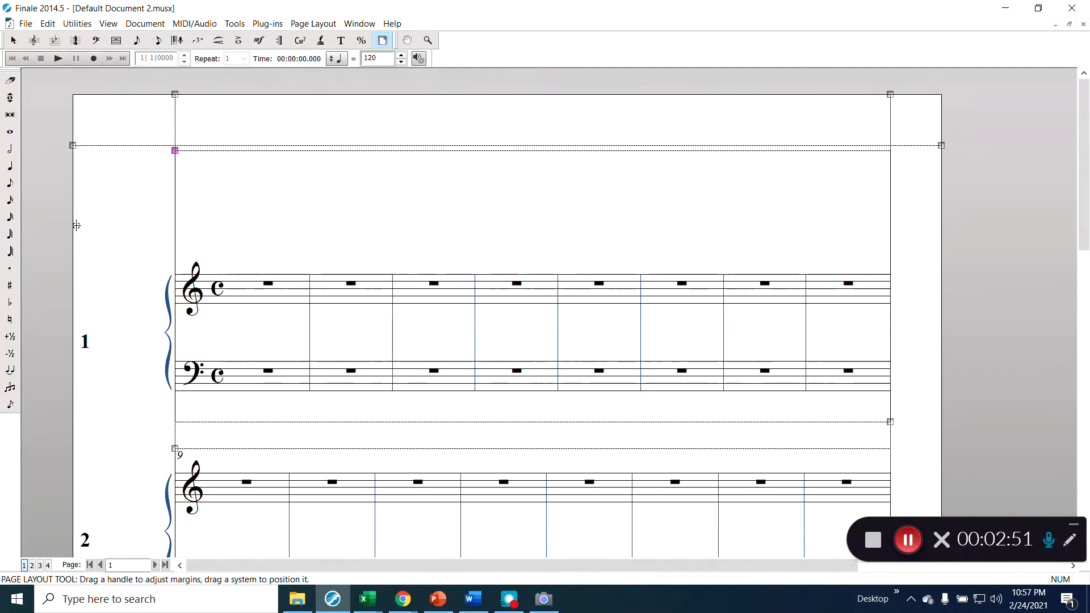
pyautogui.click(11, 152)
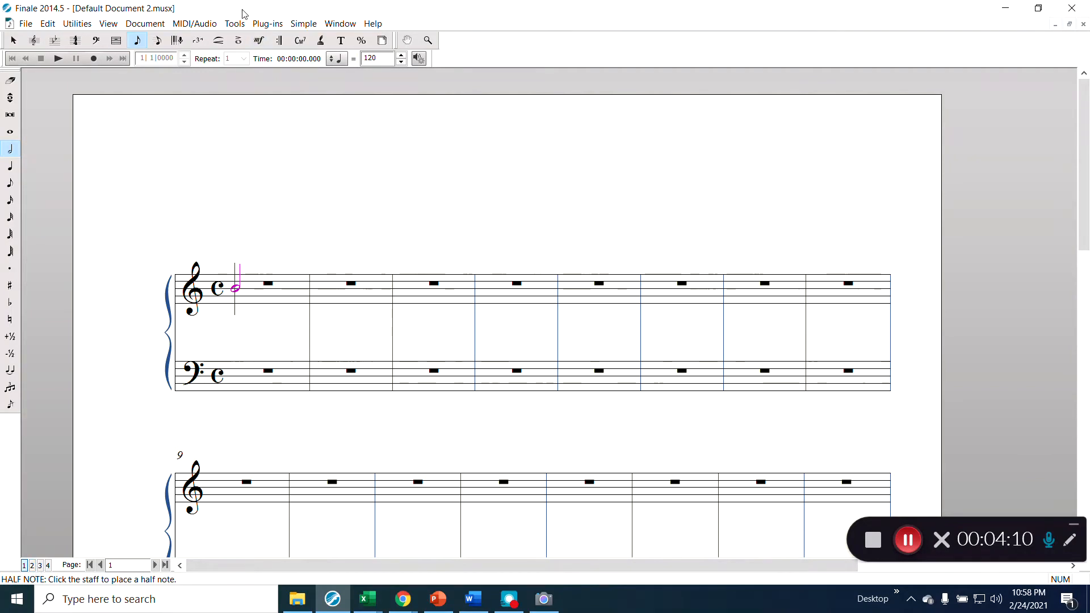
# - In Document Options > Layers, let floating-rest adjustments apply without notes in other layers, then apply
pyautogui.click(88, 24)
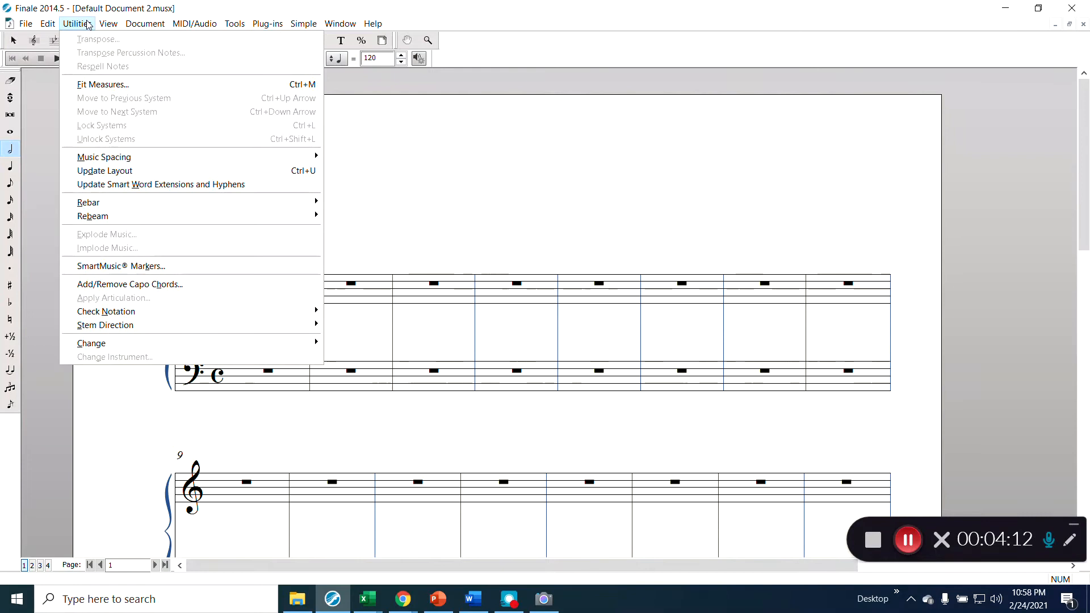
pyautogui.moveTo(145, 24)
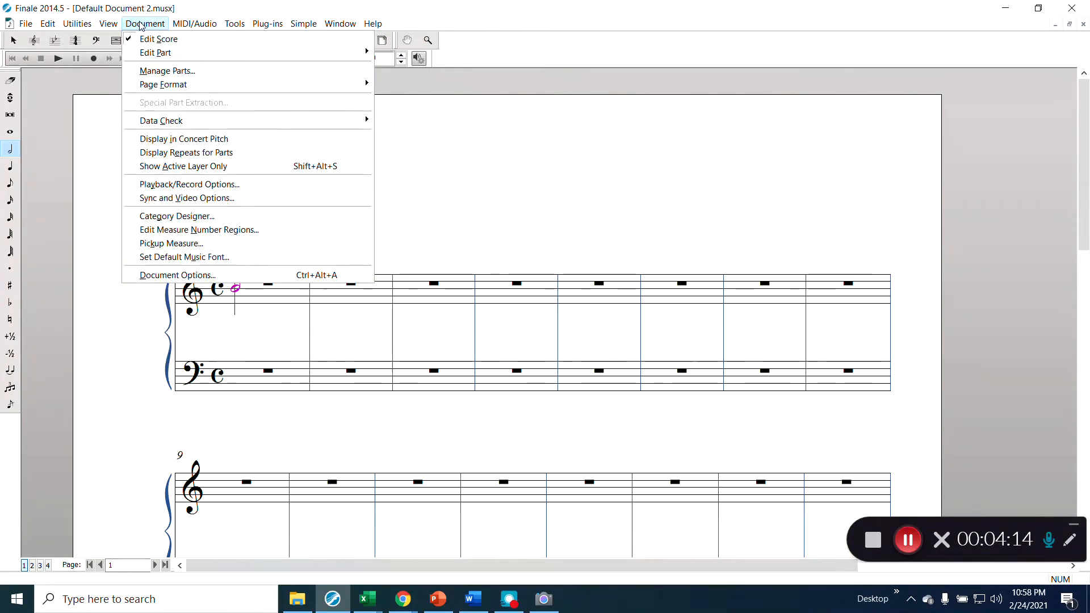
pyautogui.click(178, 276)
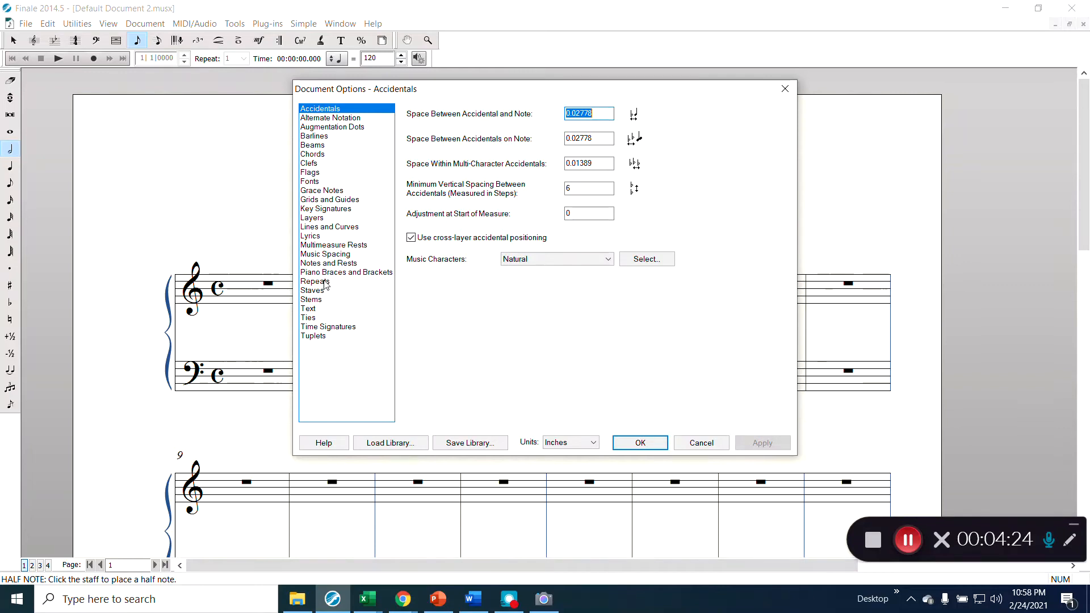
pyautogui.click(324, 218)
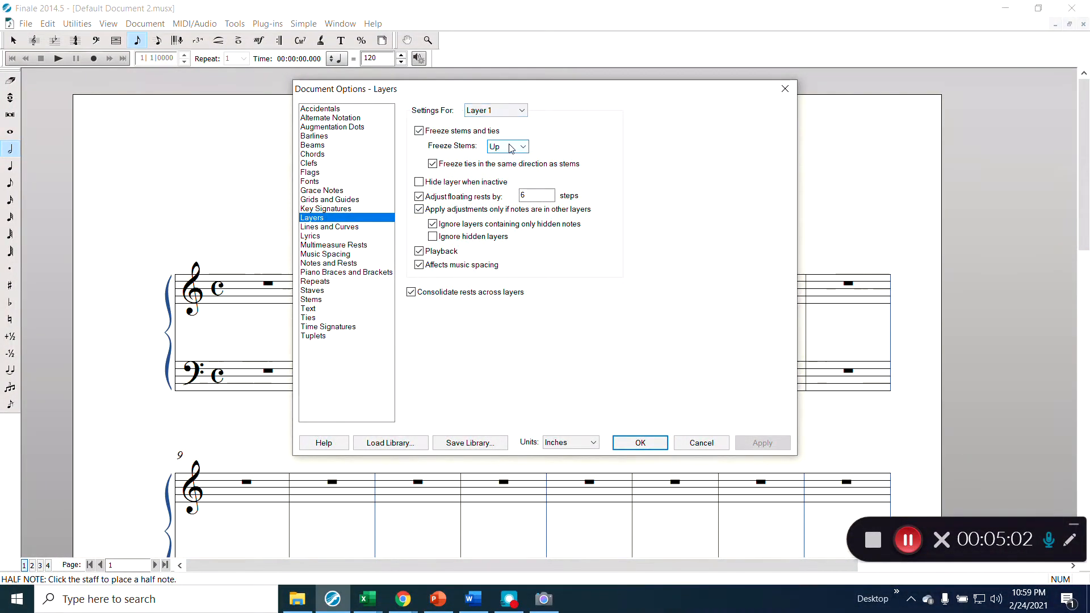
pyautogui.click(479, 211)
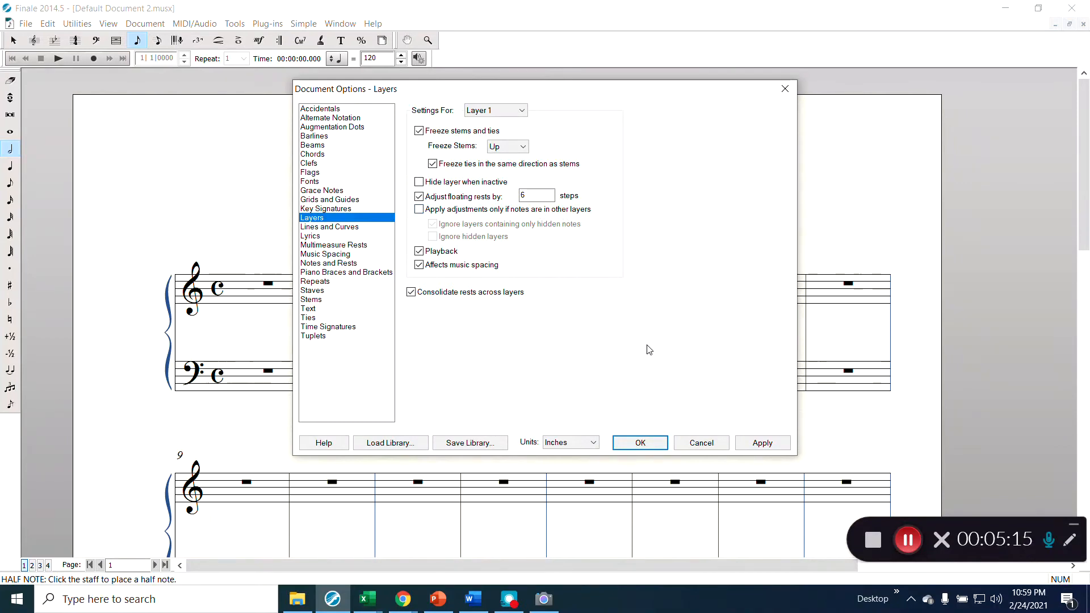
pyautogui.click(784, 445)
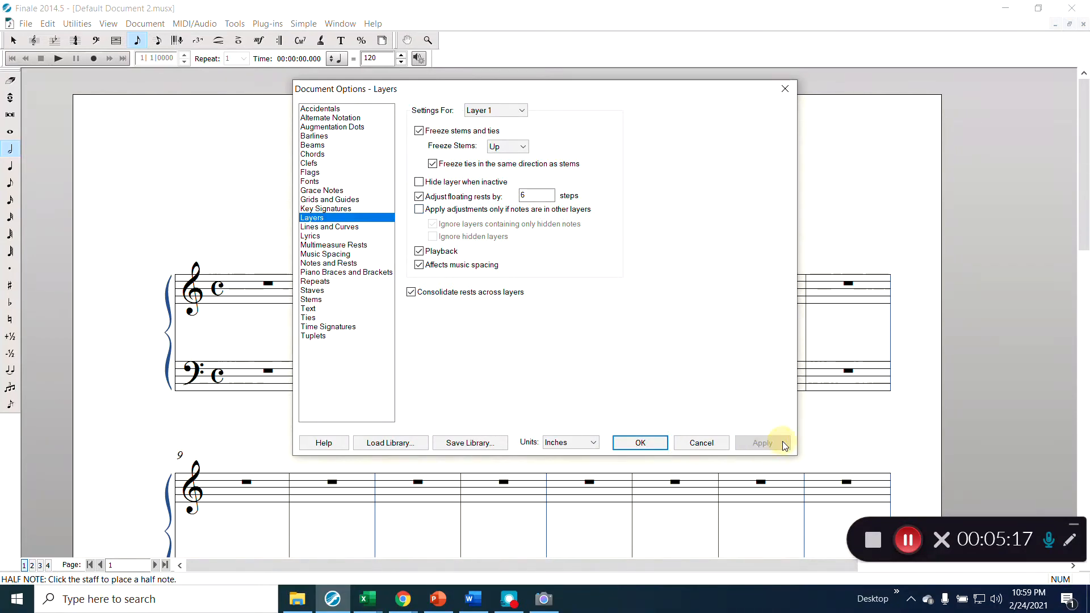
# - Uncheck 'Apply adjustments only if notes are in other layers' for Layer 2, apply, and close
pyautogui.click(511, 111)
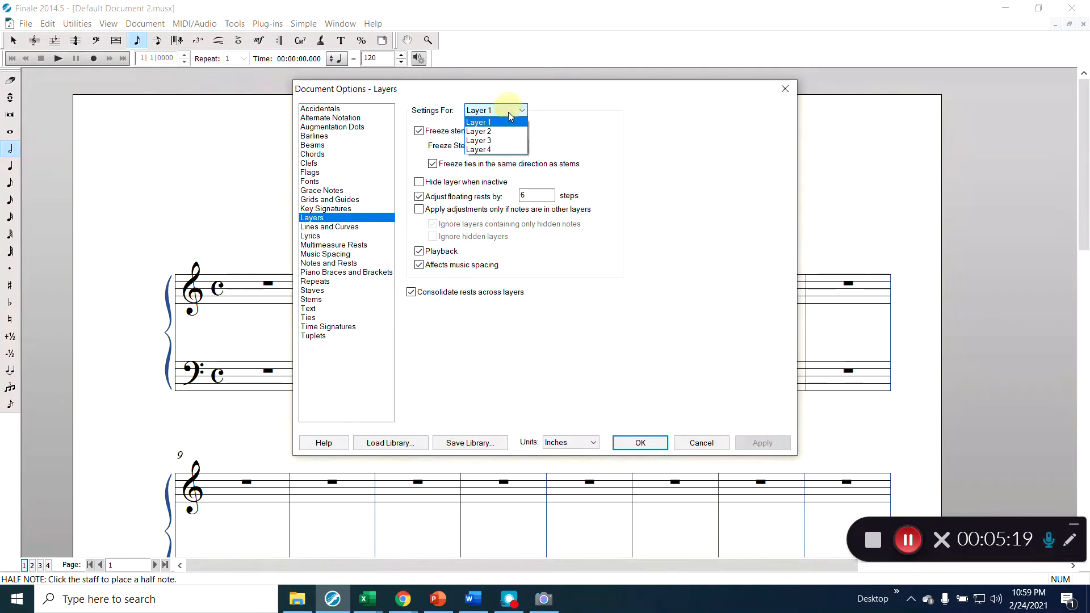
pyautogui.click(504, 128)
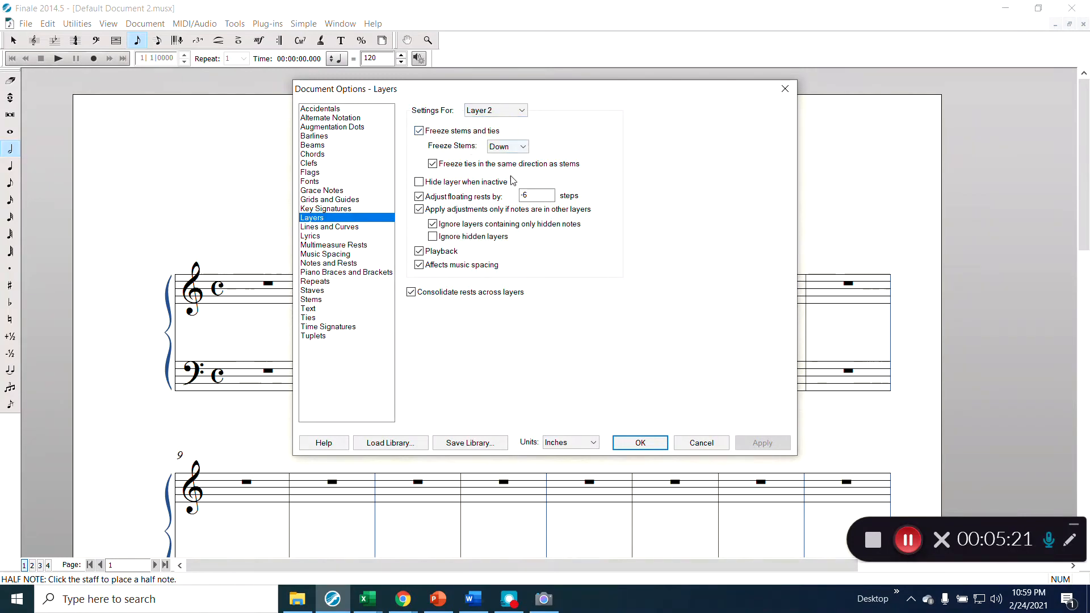
pyautogui.click(497, 214)
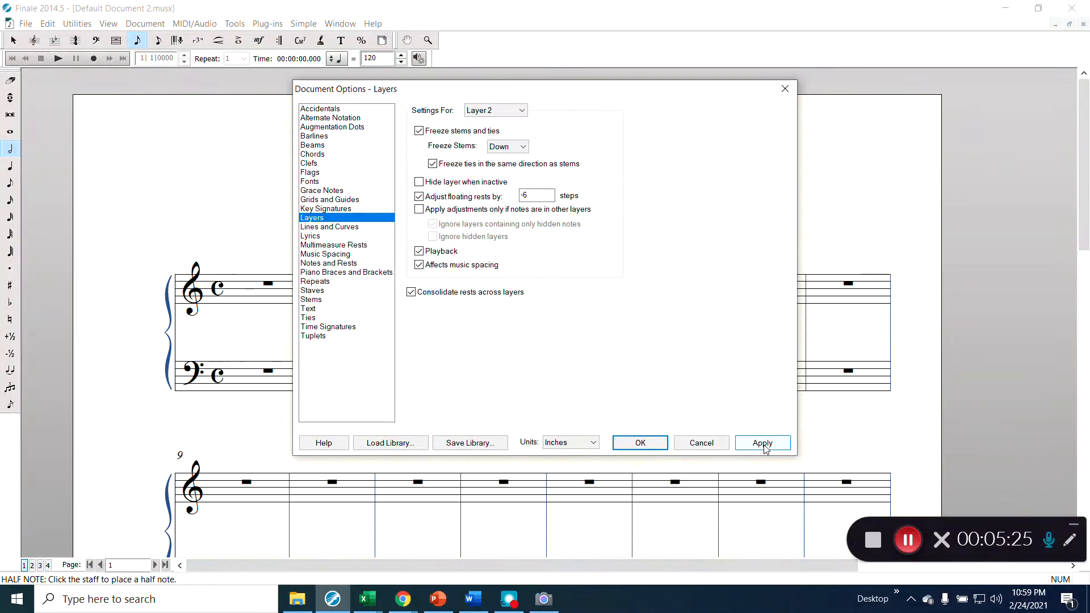
pyautogui.click(764, 444)
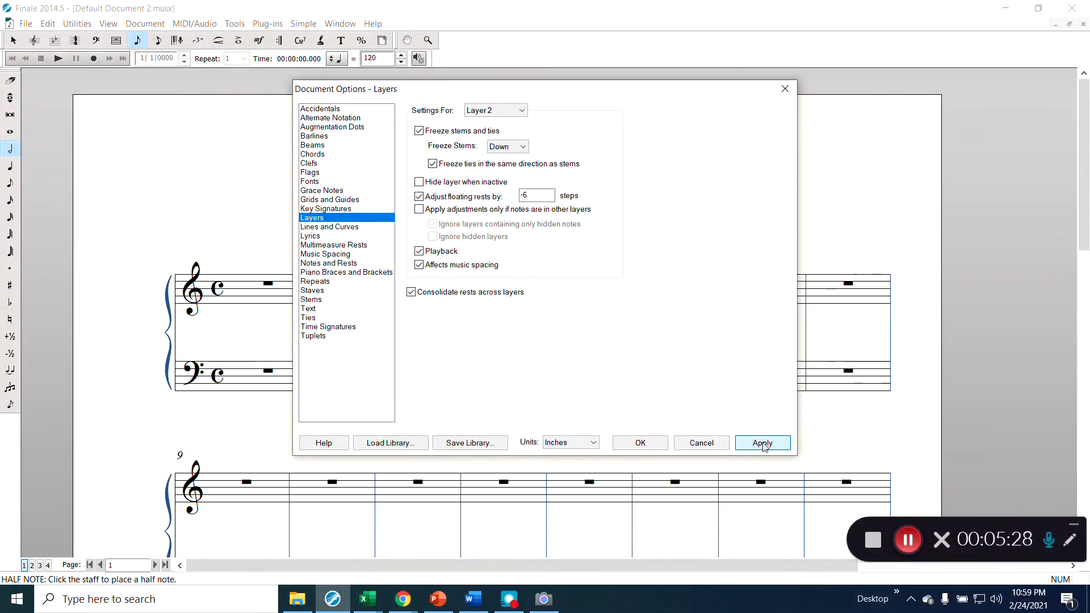
pyautogui.click(666, 445)
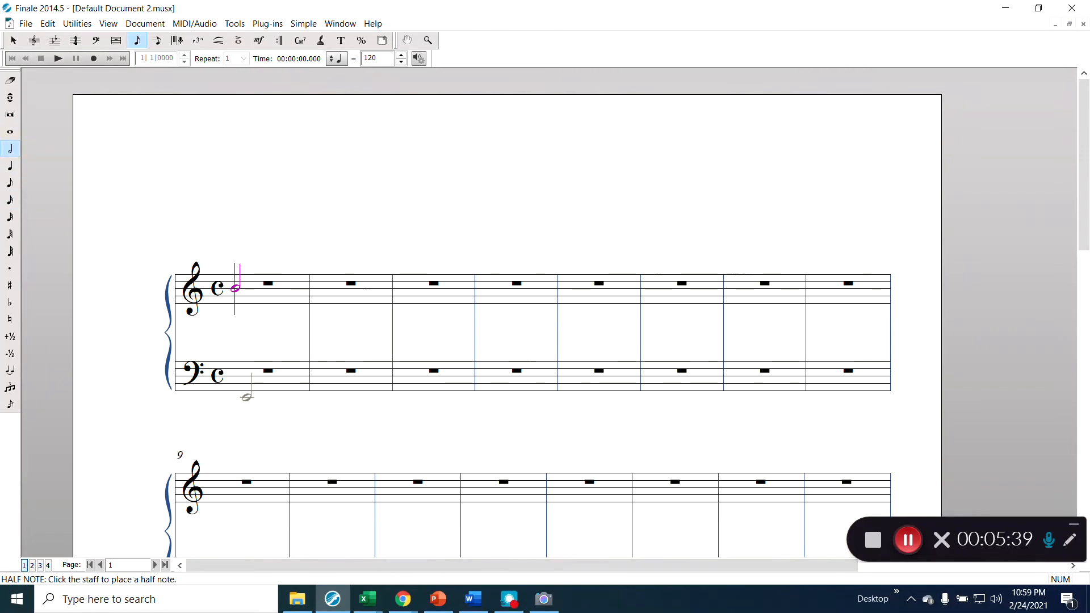
# - Enter the bass line: two half notes in each of bars 1–3 and a whole note in bar 4
pyautogui.click(245, 397)
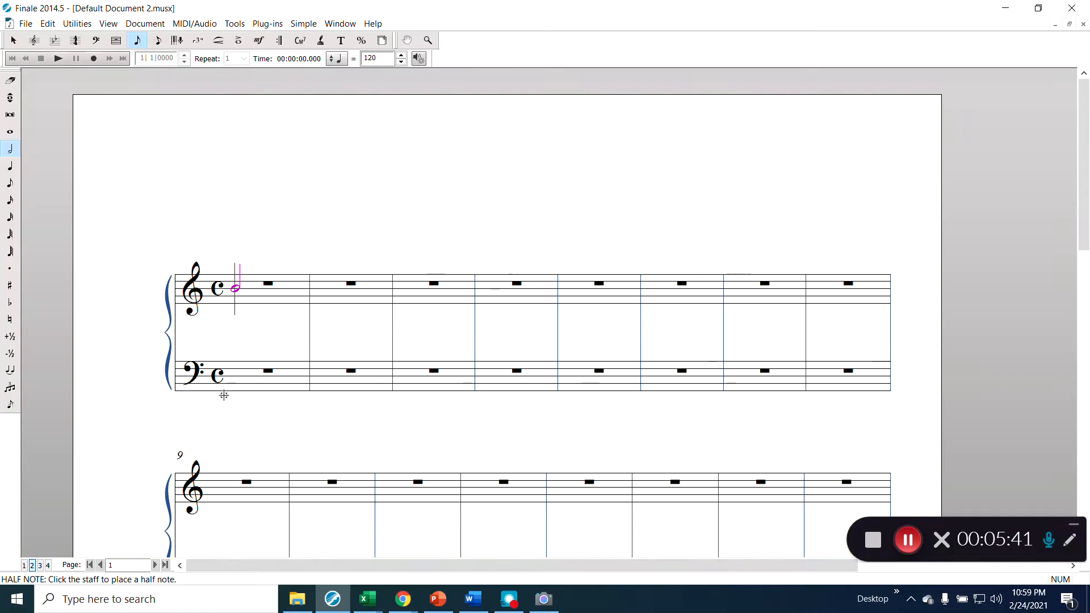
pyautogui.click(281, 372)
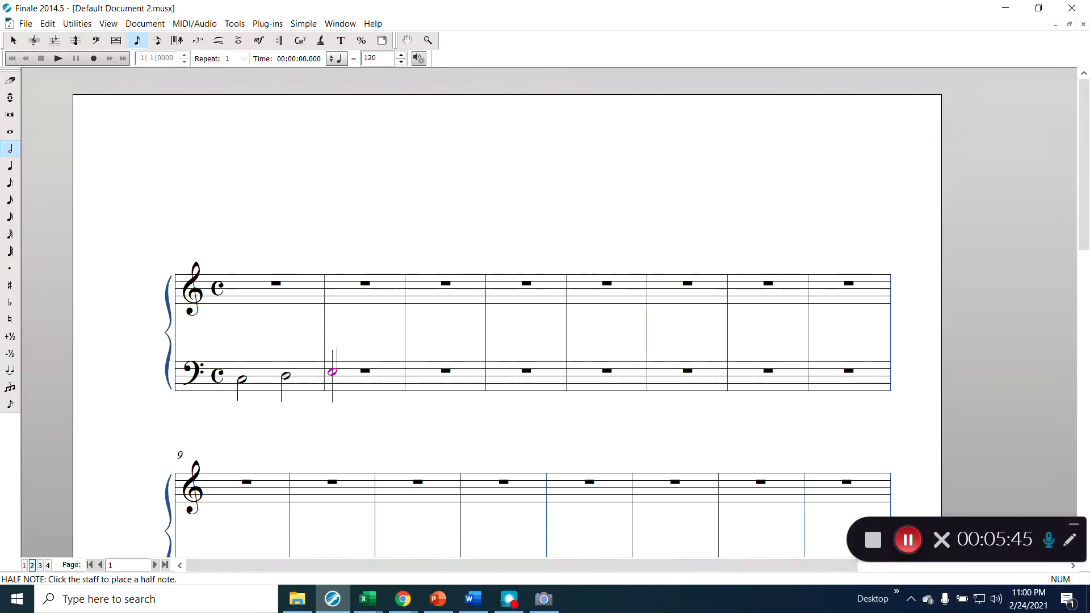
pyautogui.click(337, 372)
pyautogui.click(379, 368)
pyautogui.click(425, 364)
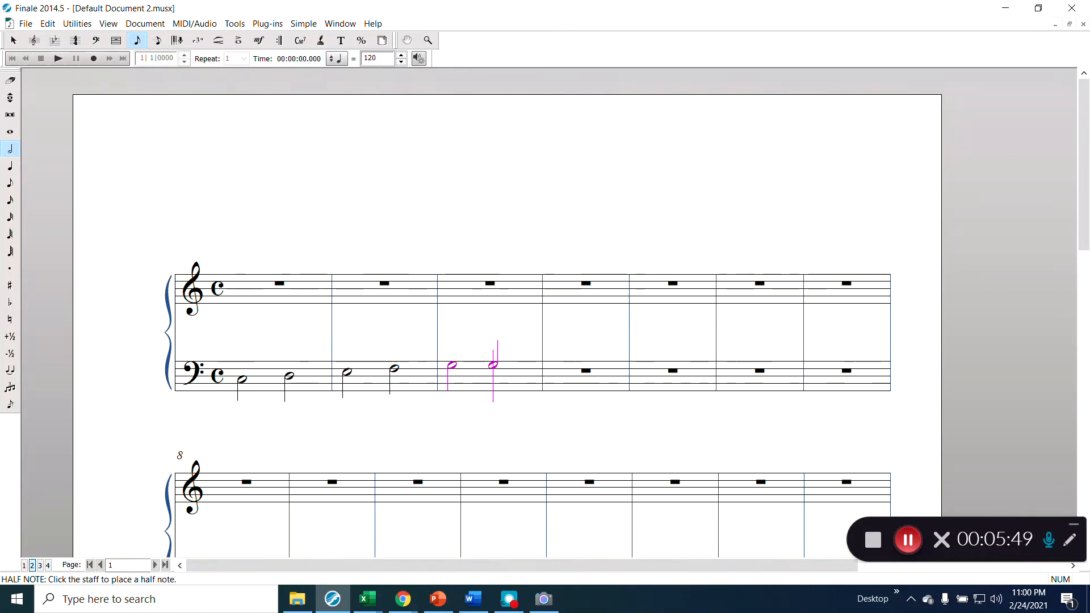
pyautogui.click(499, 365)
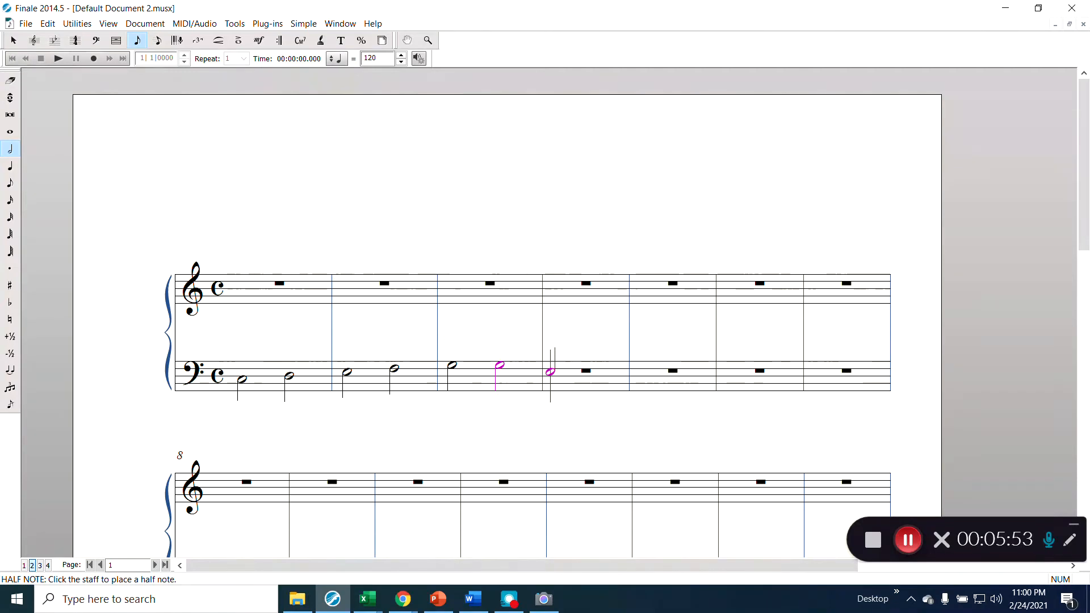
pyautogui.press('7')
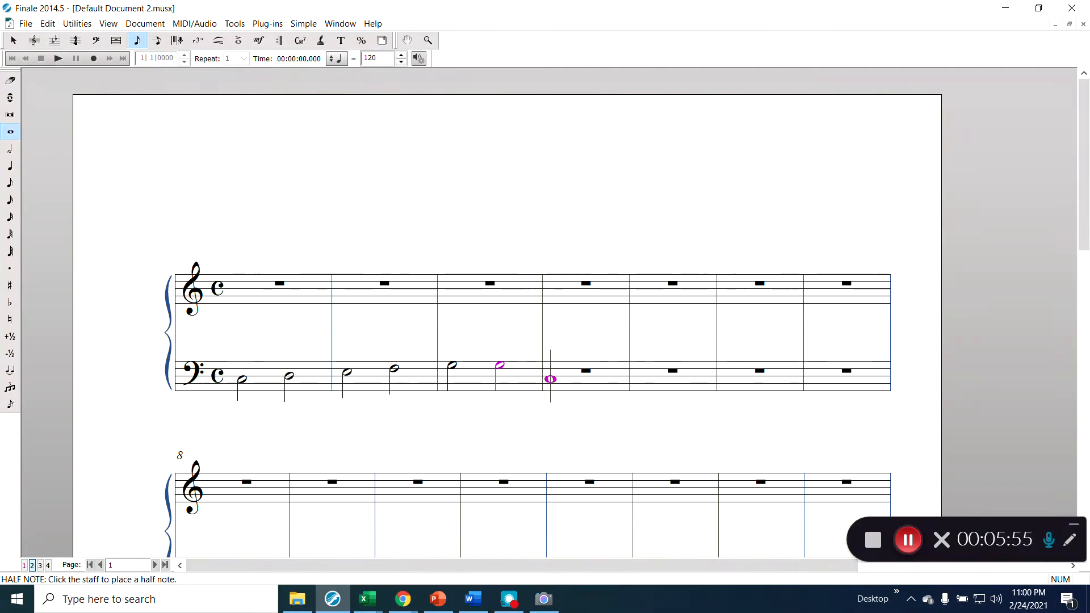
pyautogui.click(554, 380)
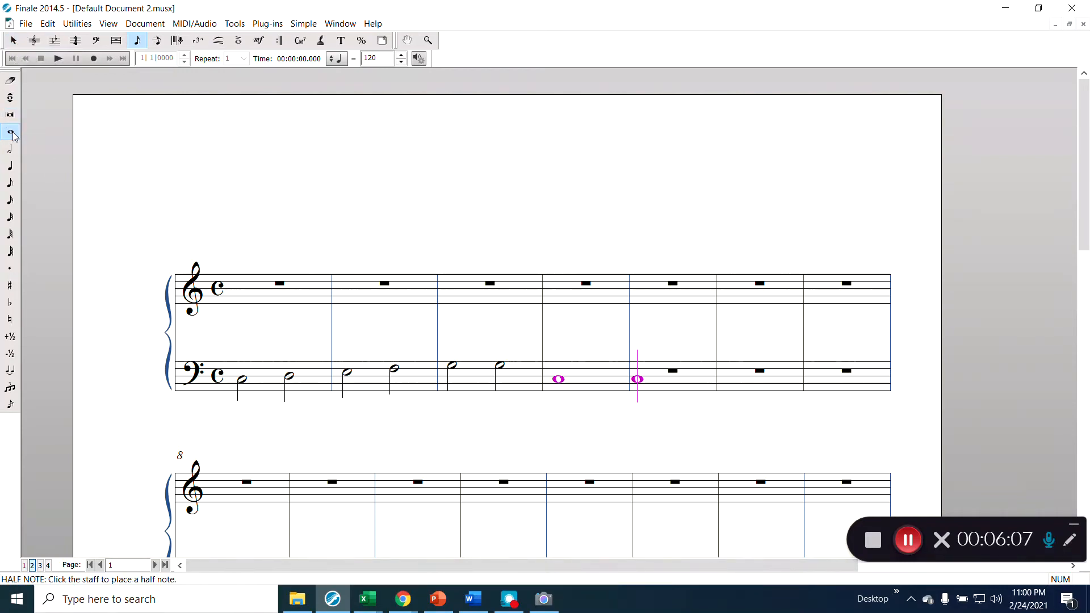
# - Enter the treble line in layer 1: half notes in bars 1–3 and a whole note in bar 4
pyautogui.click(10, 150)
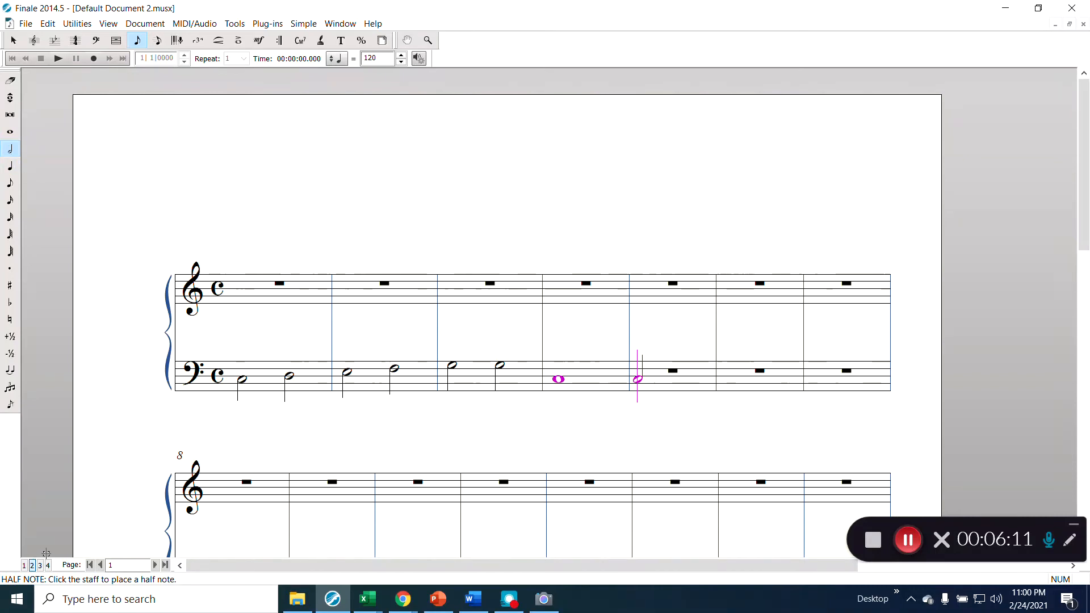
pyautogui.hotkey('alt', 'shift', '1')
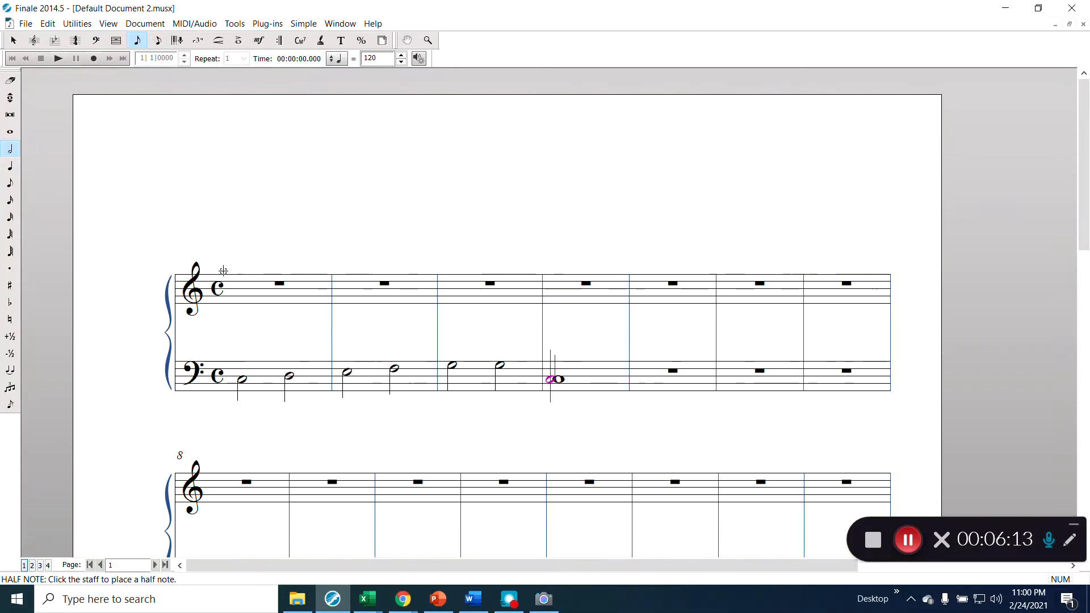
pyautogui.click(241, 277)
pyautogui.click(289, 280)
pyautogui.click(348, 284)
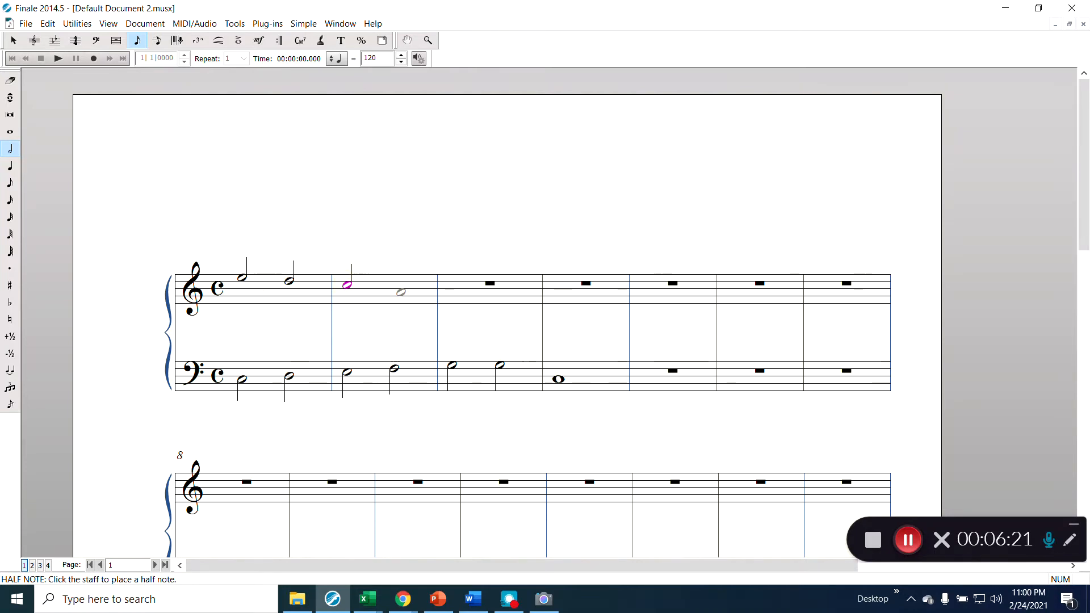
pyautogui.click(405, 280)
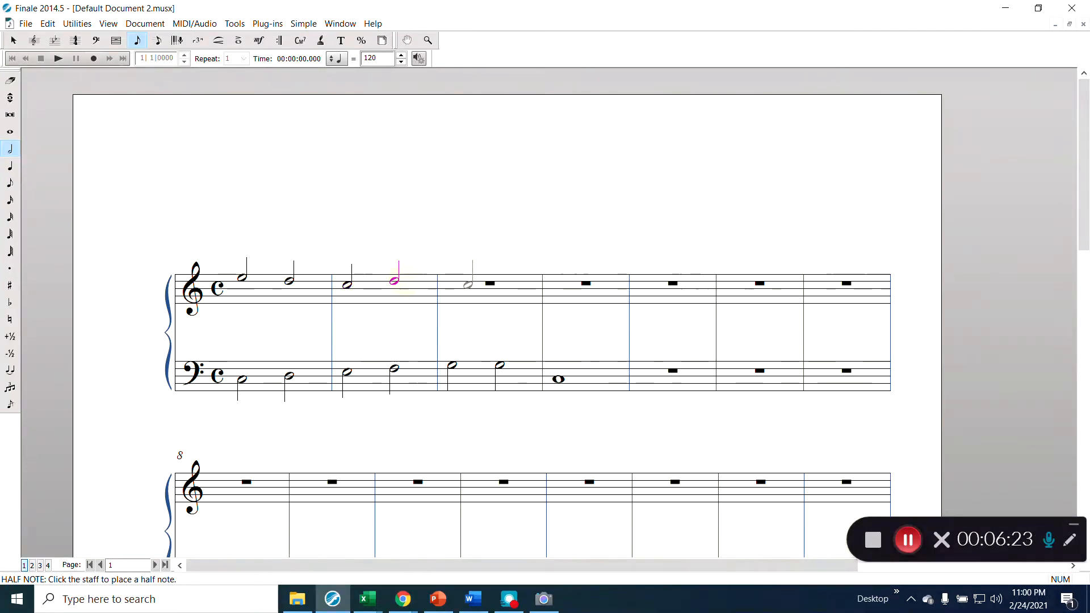
pyautogui.click(468, 283)
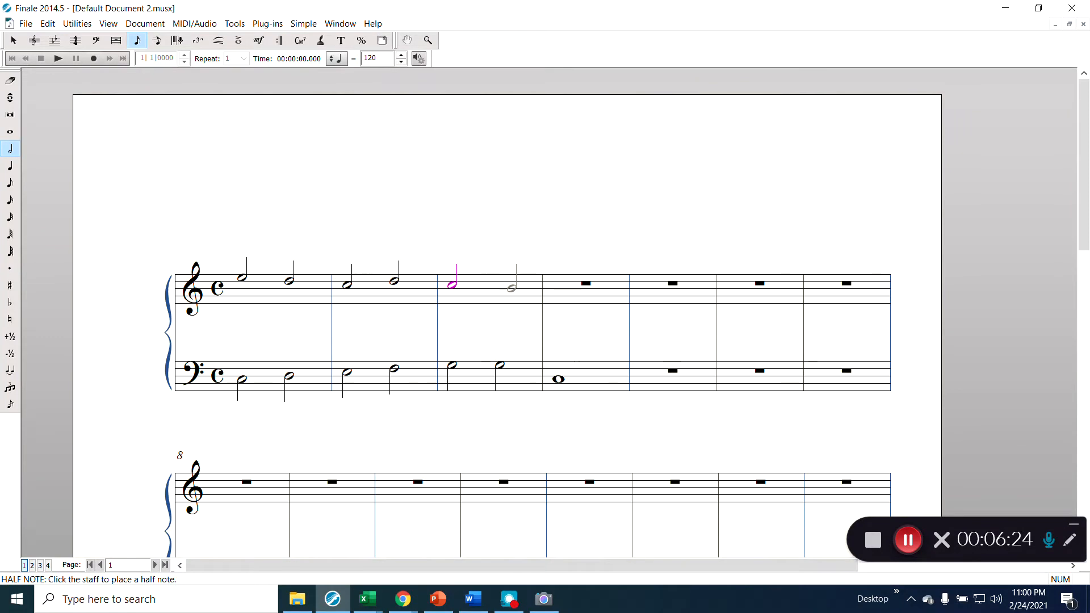
pyautogui.click(500, 288)
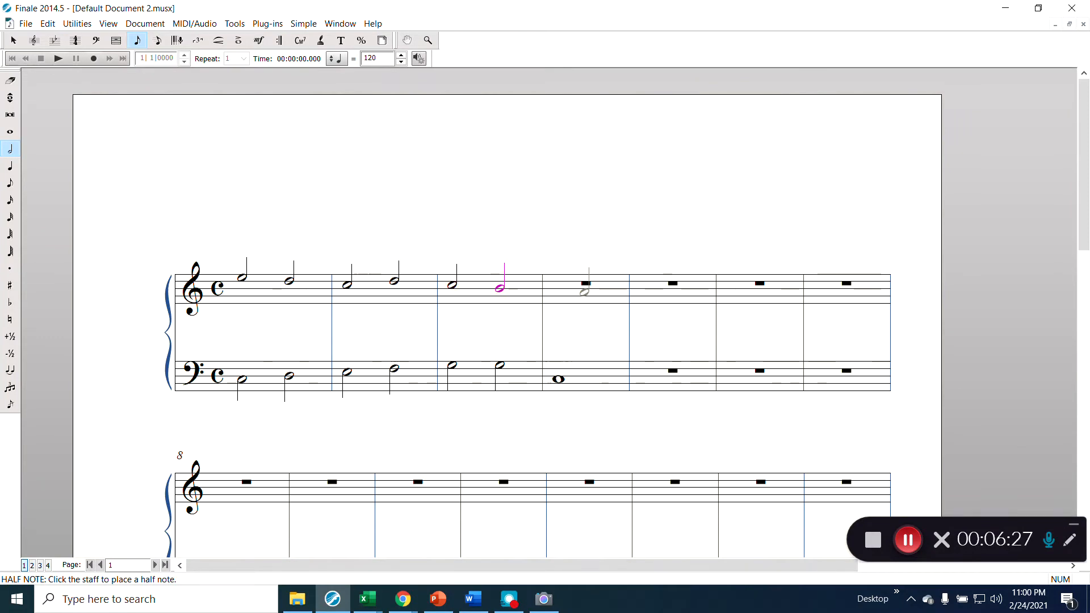
pyautogui.hotkey('alt', '7')
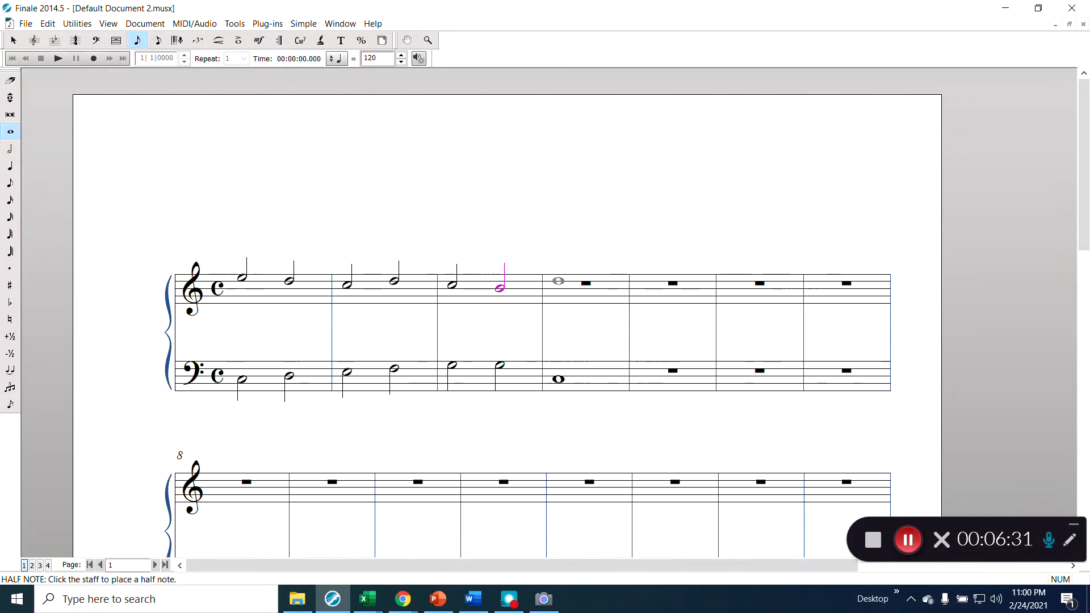
pyautogui.click(558, 284)
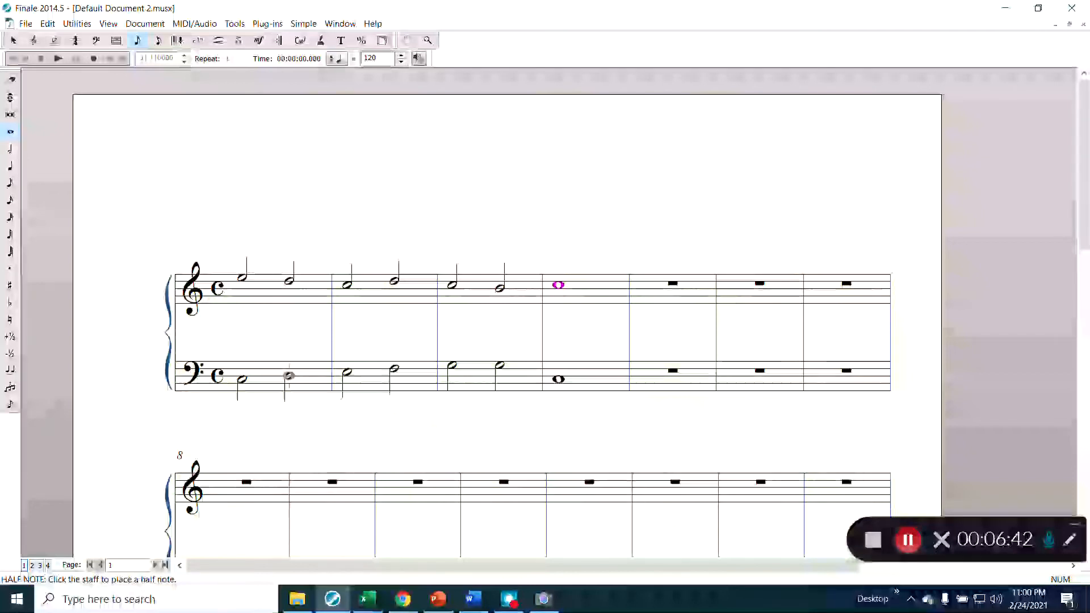
# - Select measure 5 through the last measure and delete them, leaving only bars 1–4
pyautogui.click(14, 40)
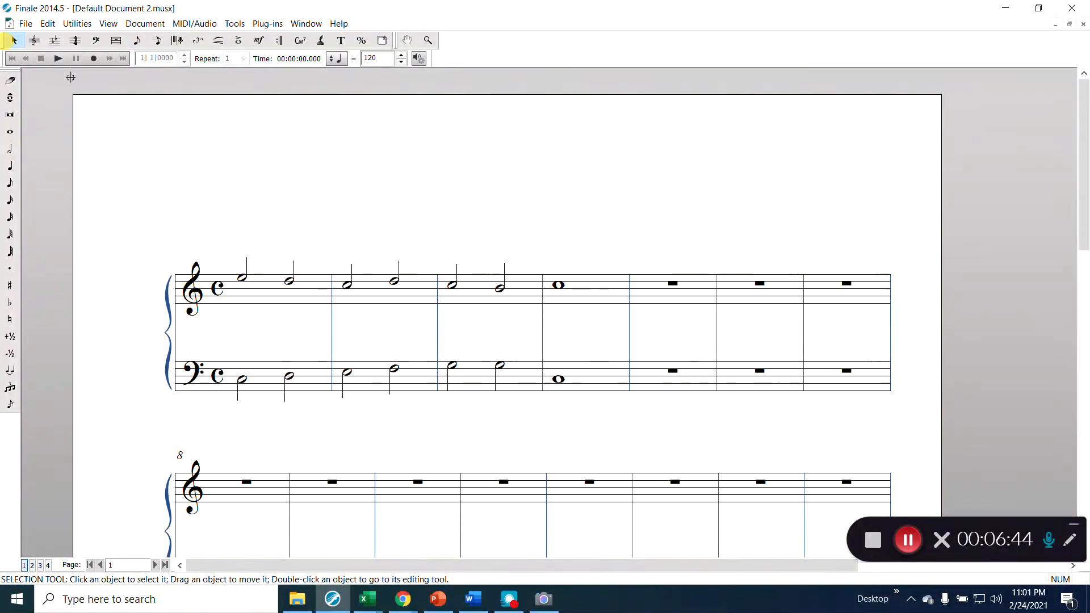
pyautogui.click(671, 289)
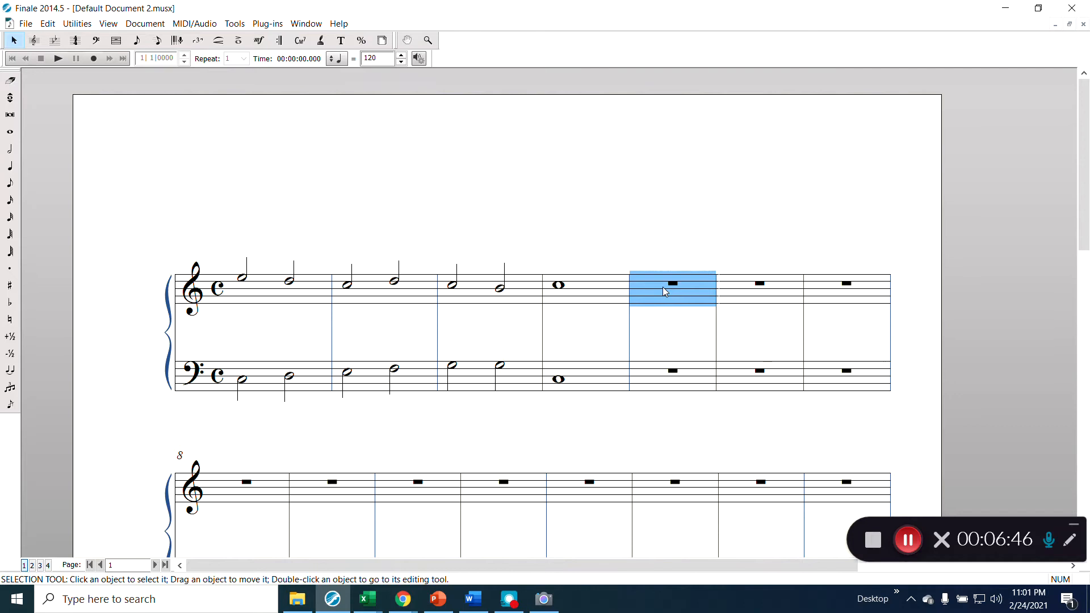
pyautogui.scroll(-2, 664, 287)
pyautogui.scroll(-5, 678, 259)
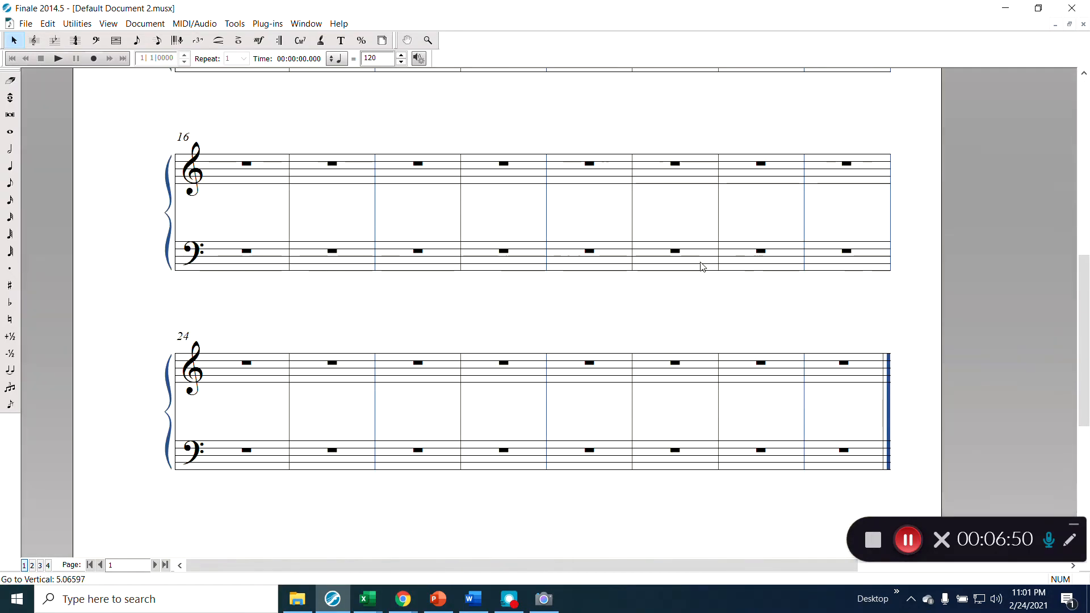
pyautogui.click(849, 465)
pyautogui.scroll(1, 851, 452)
pyautogui.scroll(4, 851, 452)
pyautogui.scroll(2, 849, 426)
pyautogui.click(687, 274)
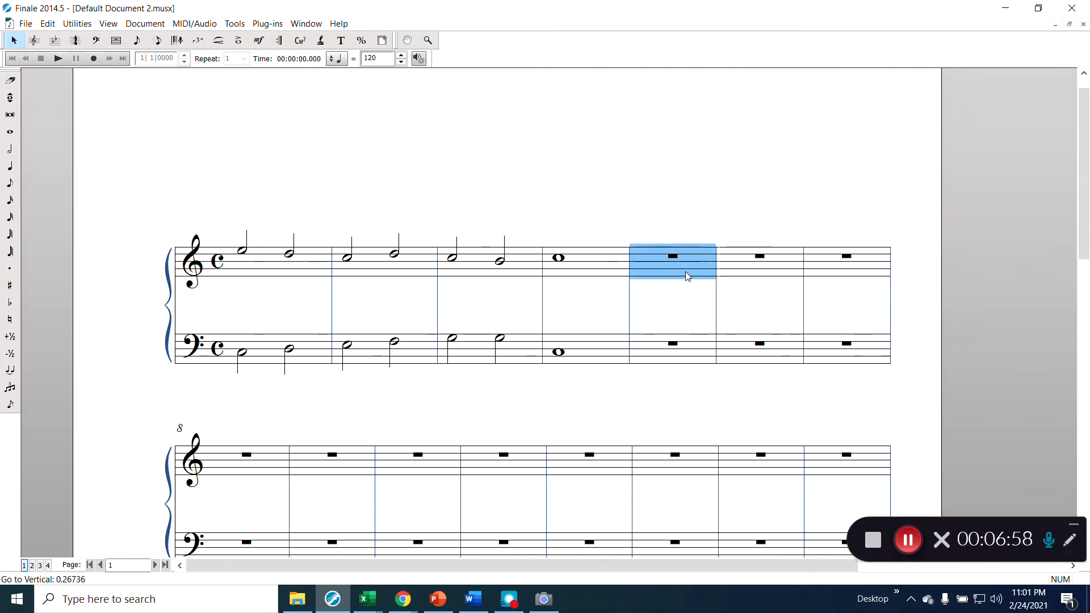
pyautogui.scroll(-2, 793, 514)
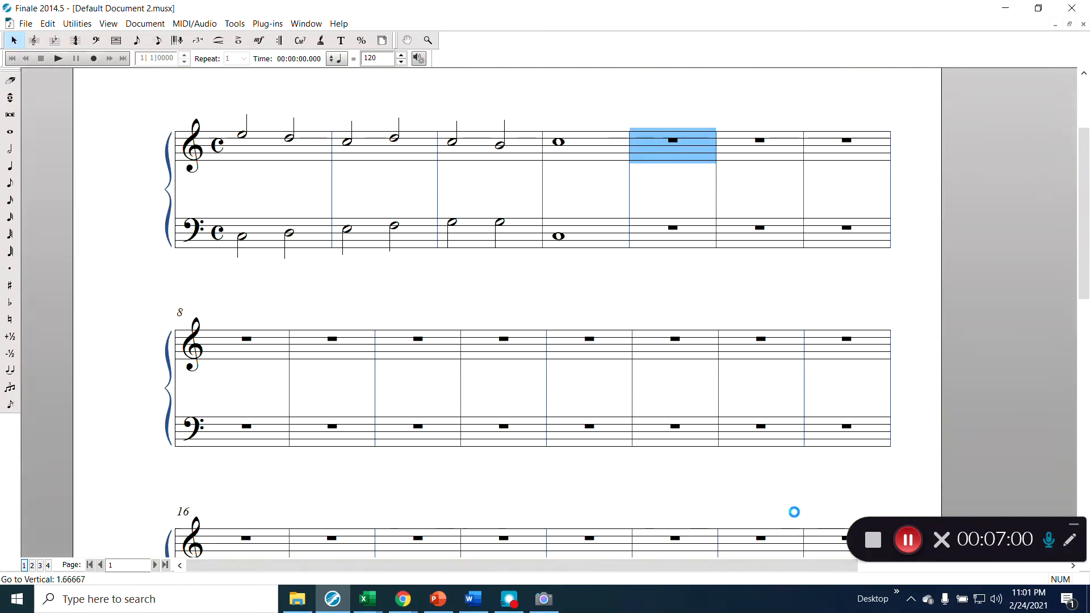
pyautogui.scroll(-5, 794, 512)
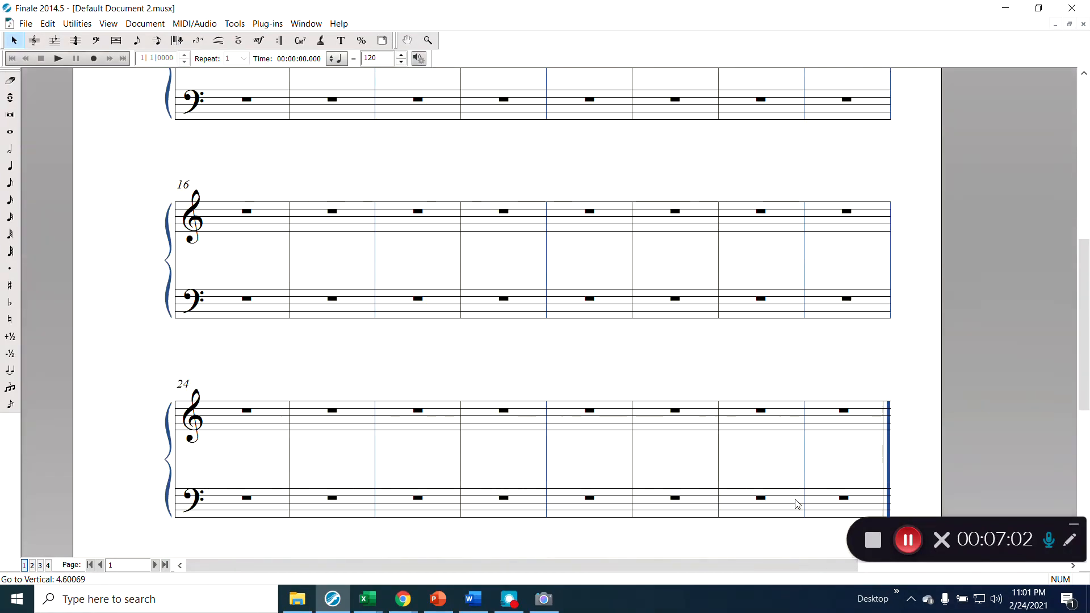
pyautogui.keyDown('shift'); pyautogui.click(834, 495); pyautogui.keyUp('shift')
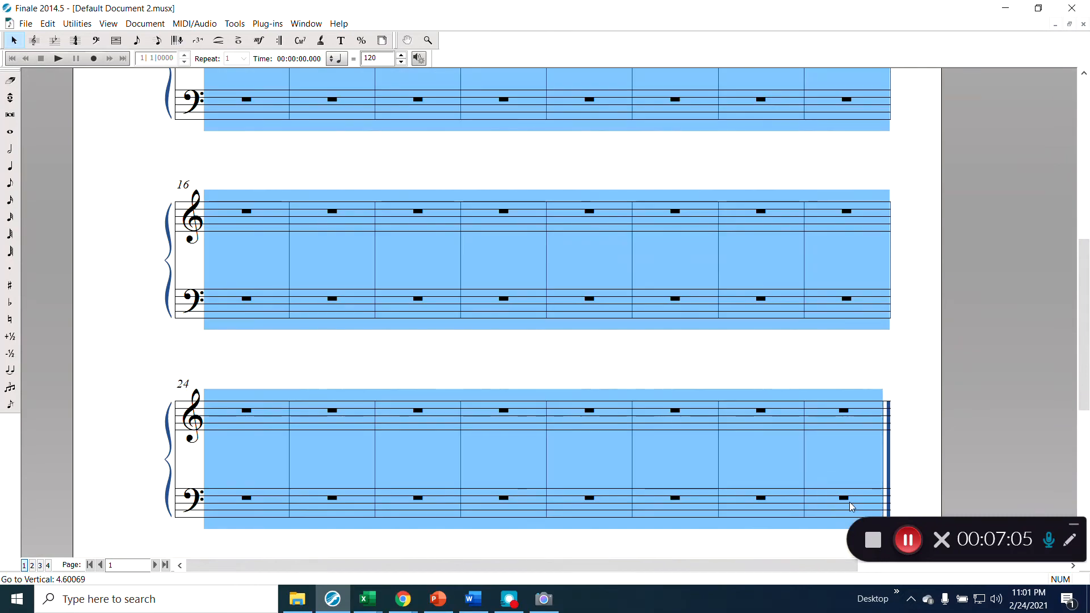
pyautogui.press('Delete')
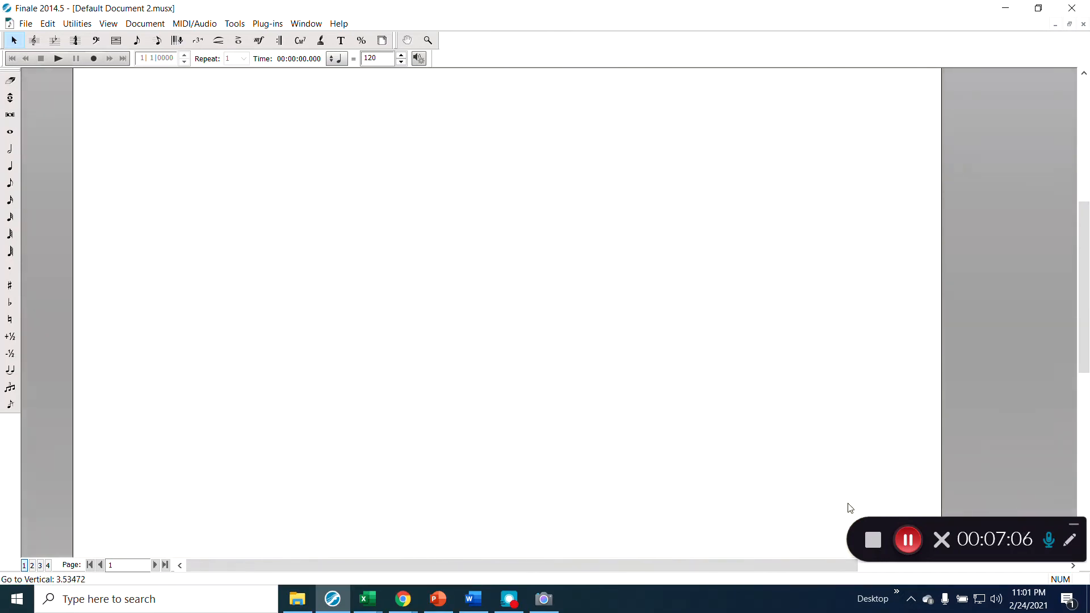
pyautogui.scroll(5, 811, 366)
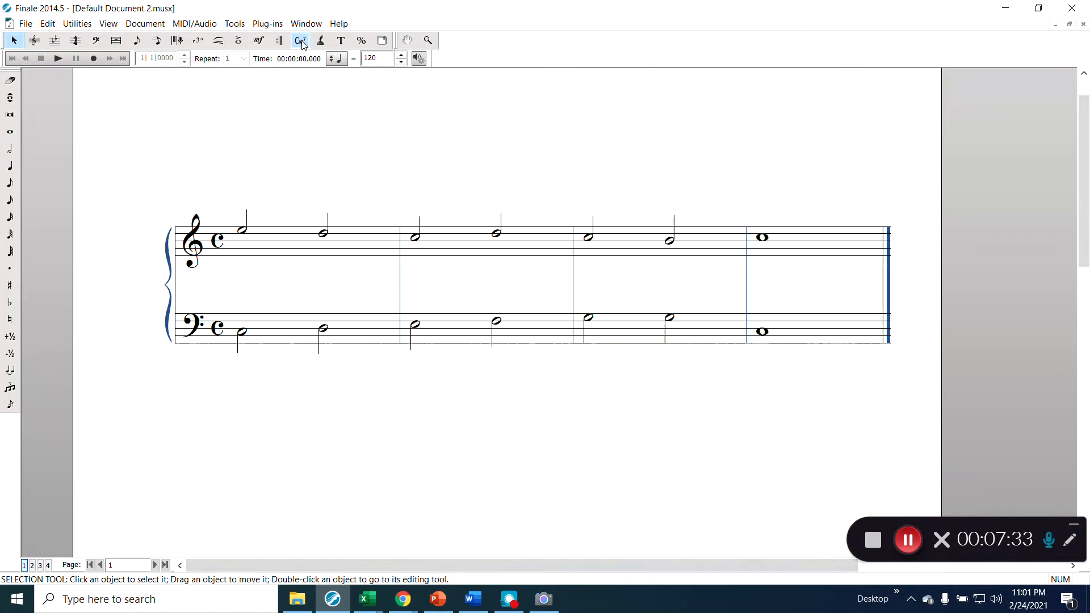
pyautogui.click(301, 41)
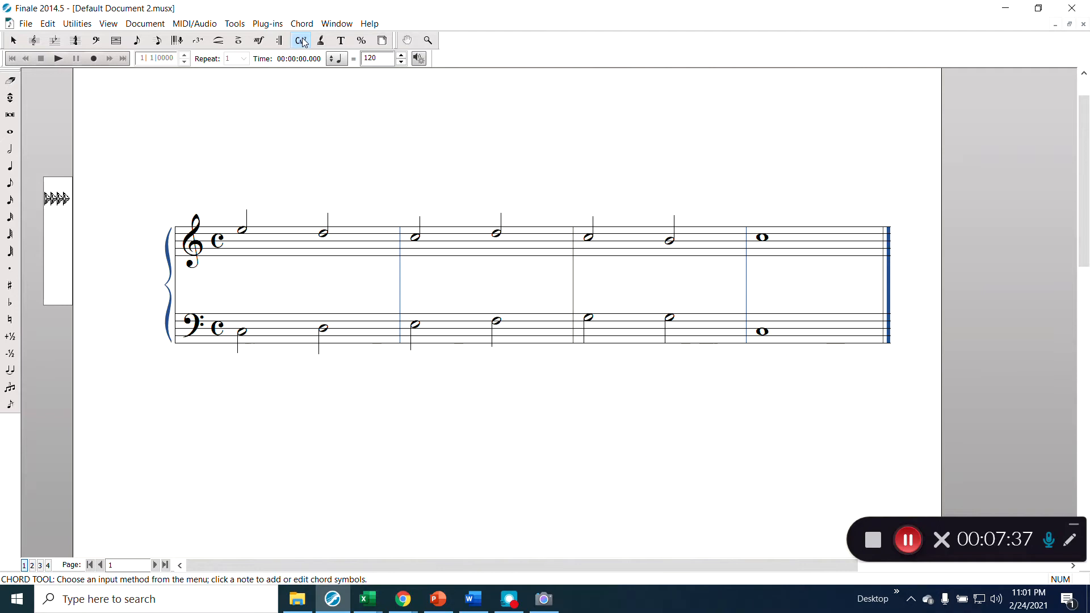
# - Set Chord > Chord Style to Roman
pyautogui.click(303, 25)
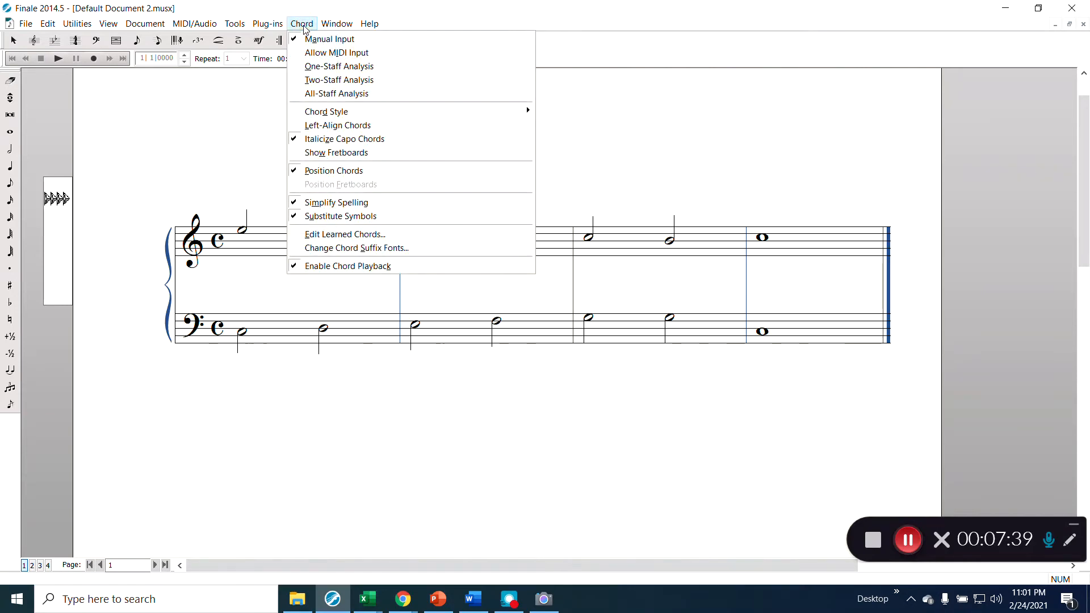
pyautogui.moveTo(315, 118)
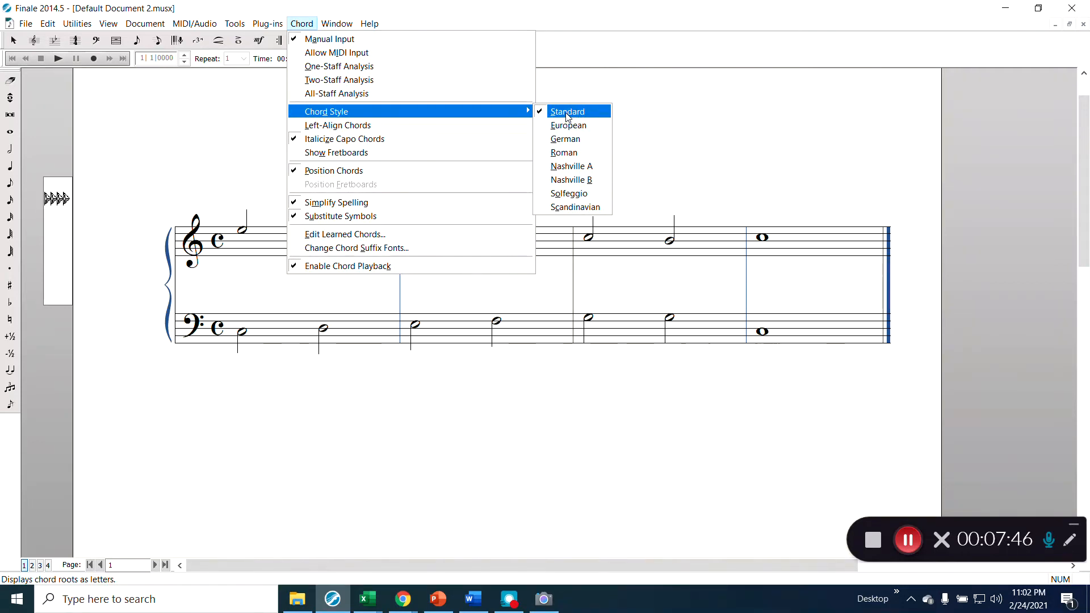
pyautogui.click(565, 152)
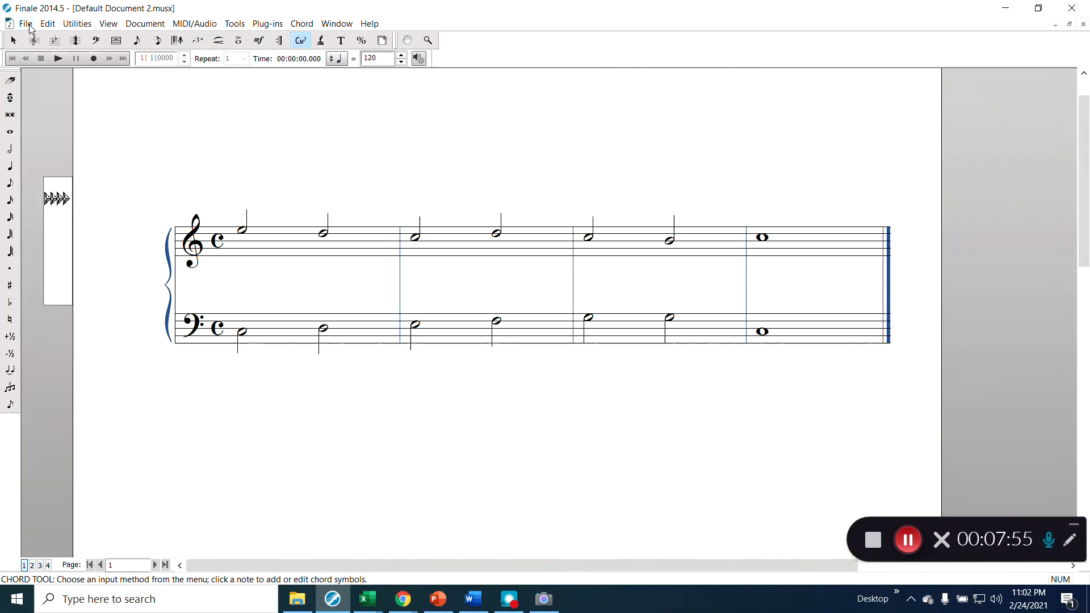
pyautogui.click(26, 23)
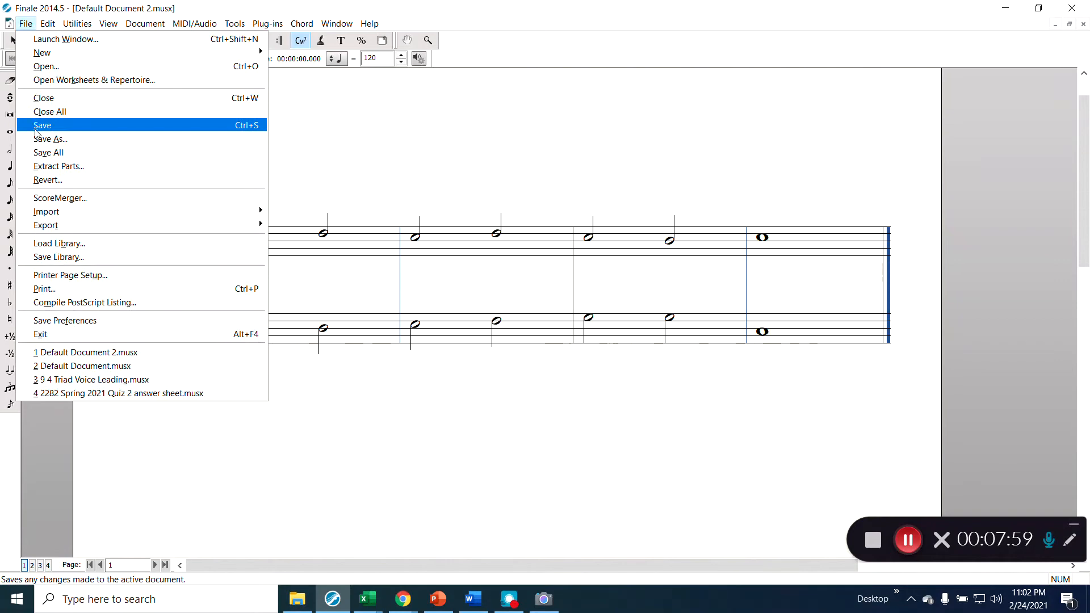
# - Load Figured Bass.lib from the Chord Suffixes library folder
pyautogui.click(42, 243)
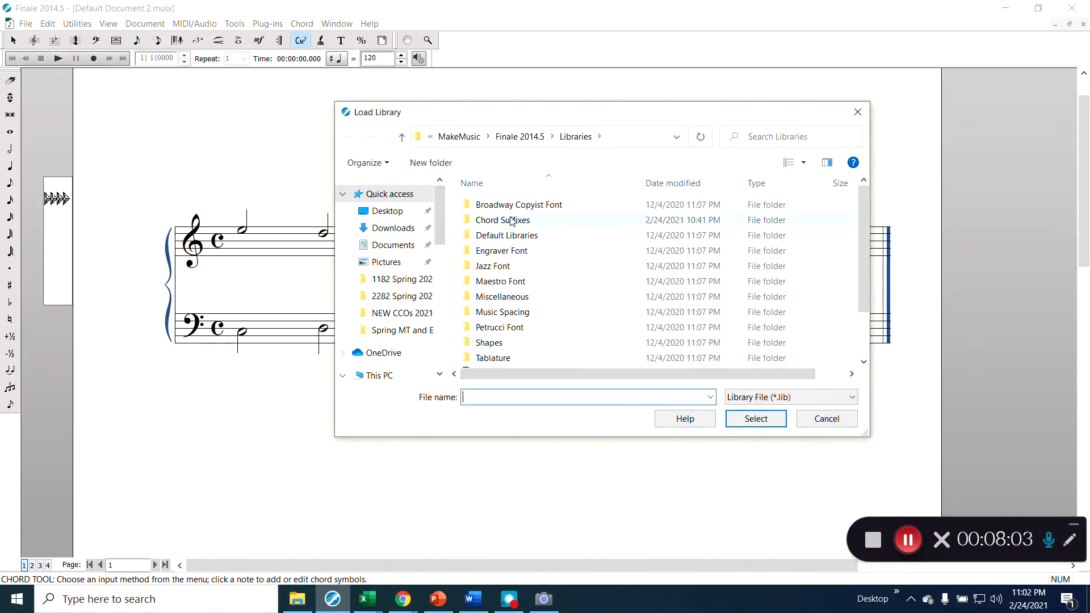
pyautogui.scroll(-2, 493, 307)
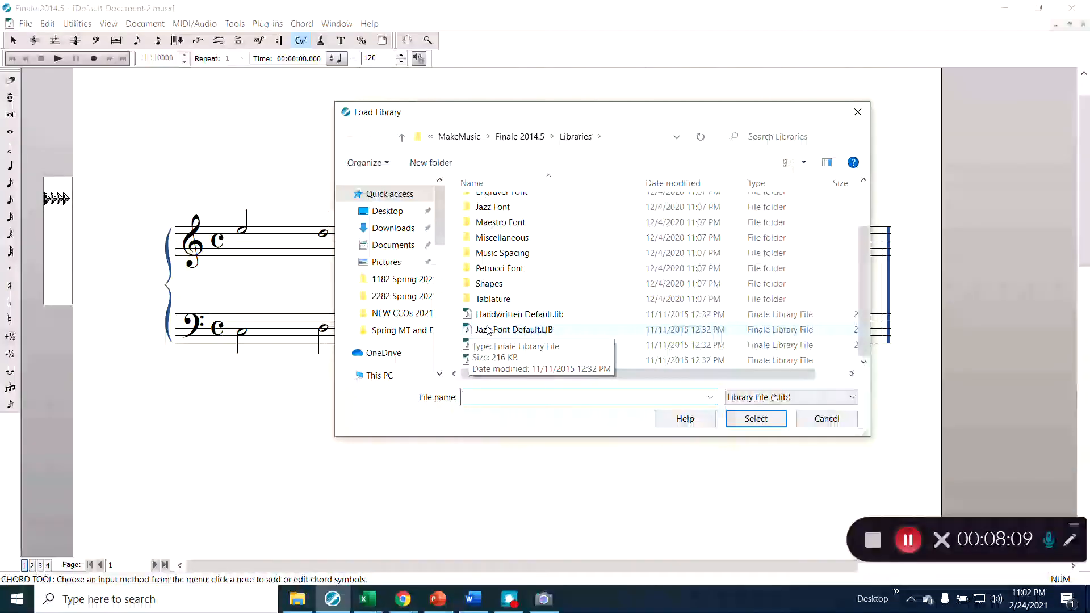
pyautogui.scroll(1, 501, 310)
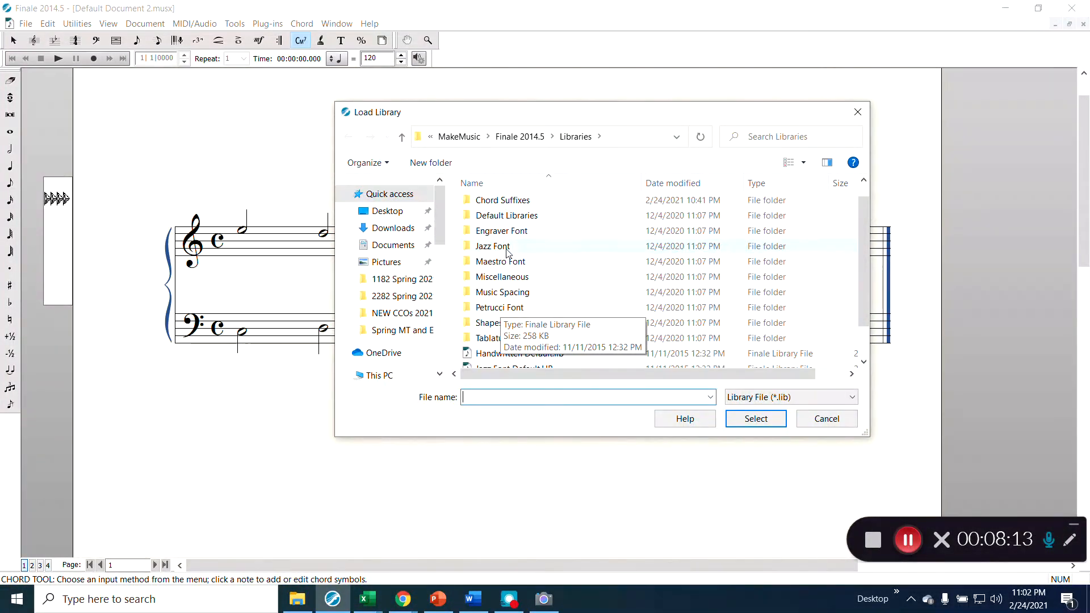
pyautogui.doubleClick(517, 200)
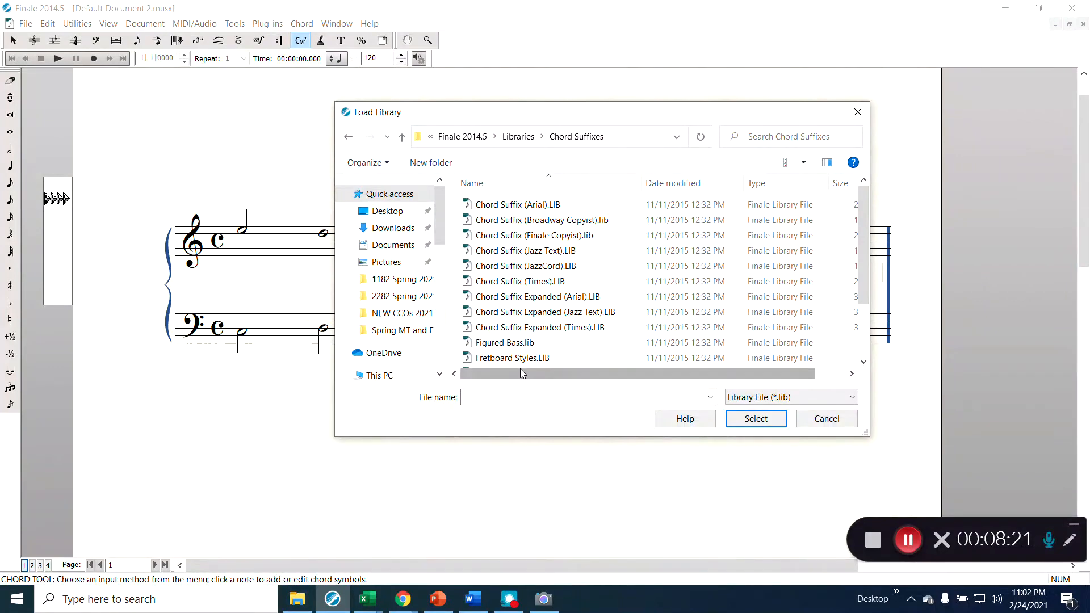
pyautogui.scroll(-2, 531, 351)
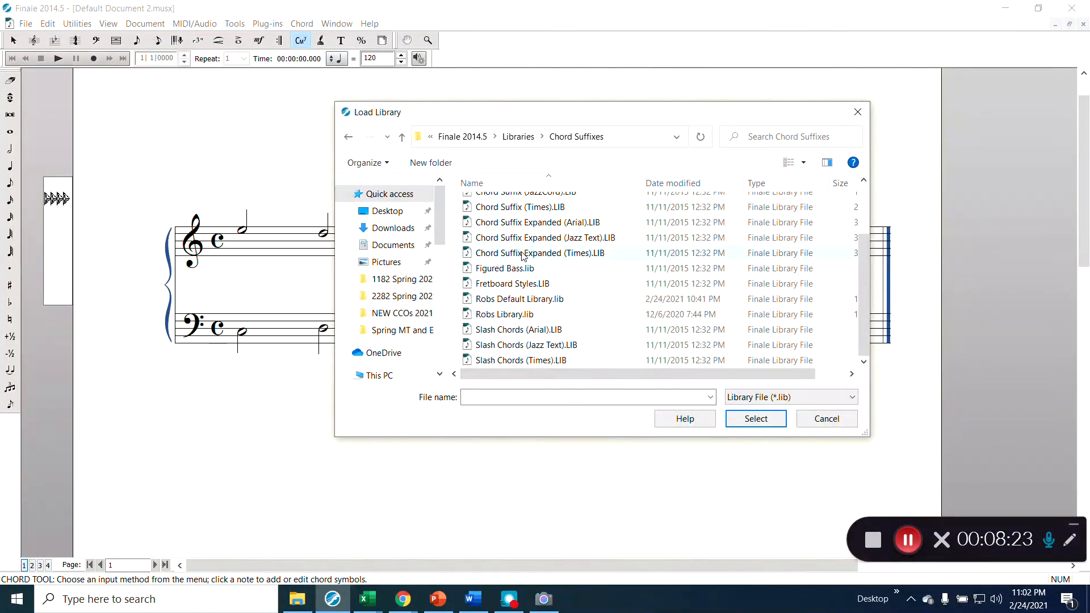
pyautogui.doubleClick(505, 268)
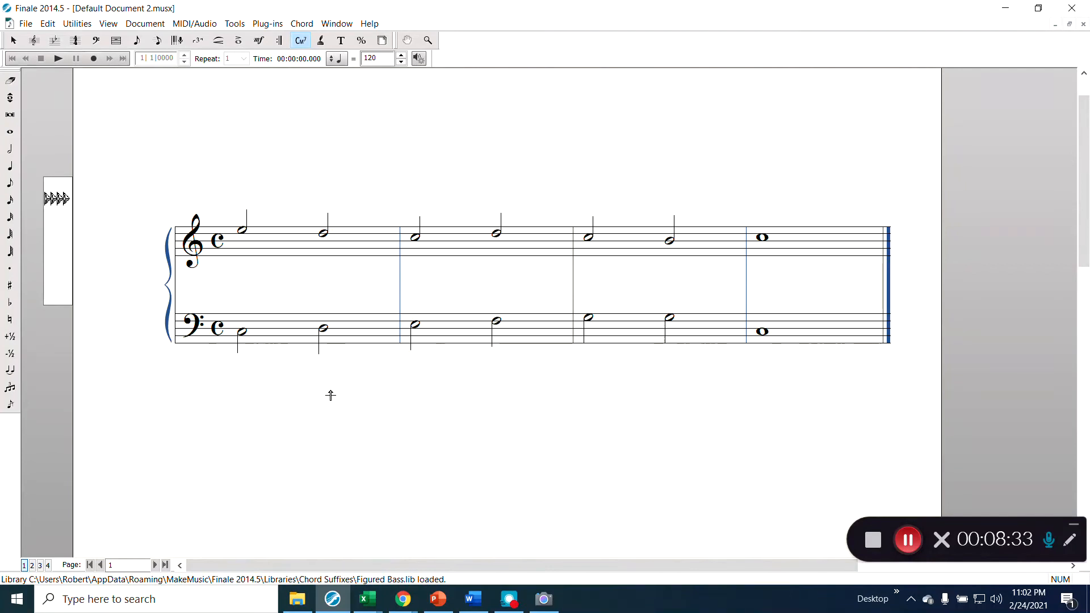
pyautogui.click(325, 298)
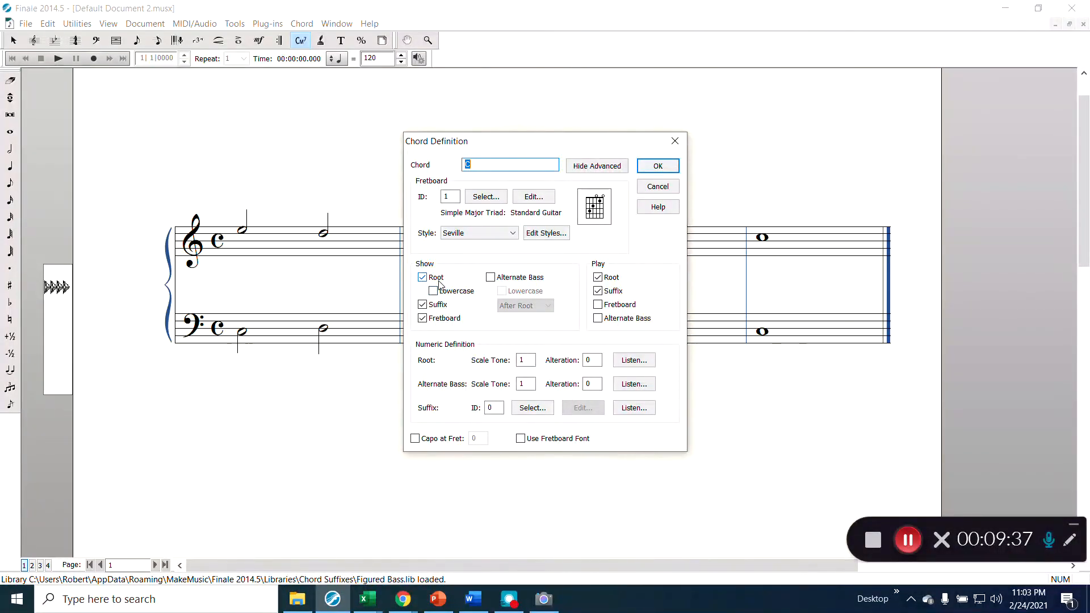
# - Add figured bass 6/4 under bar 1's second chord and 6 under bar 2's first chord, roots hidden
pyautogui.click(446, 279)
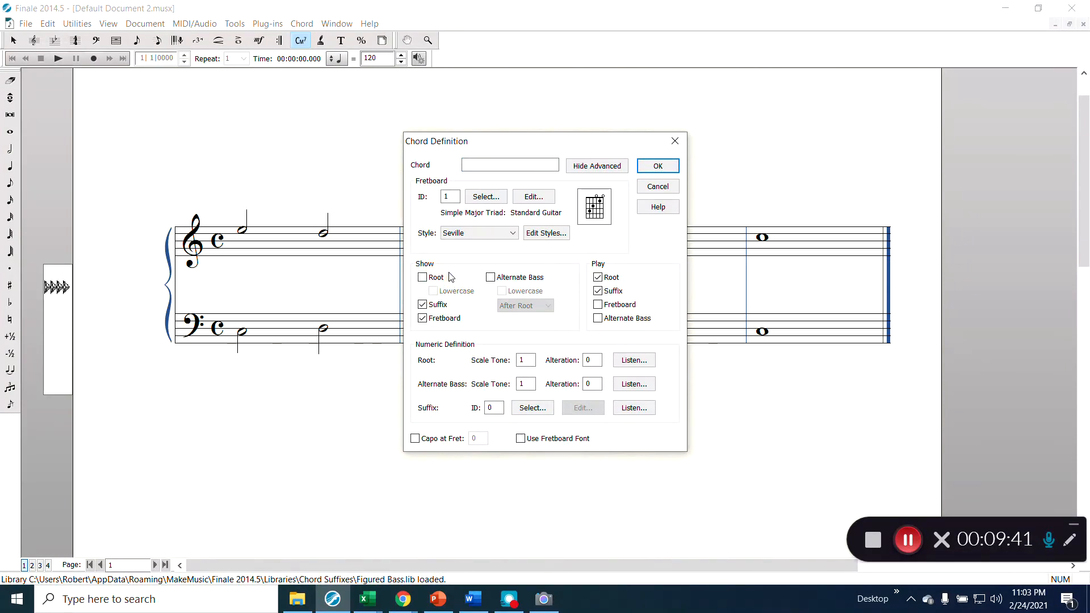
pyautogui.click(497, 165)
pyautogui.write('64')
pyautogui.press('Return')
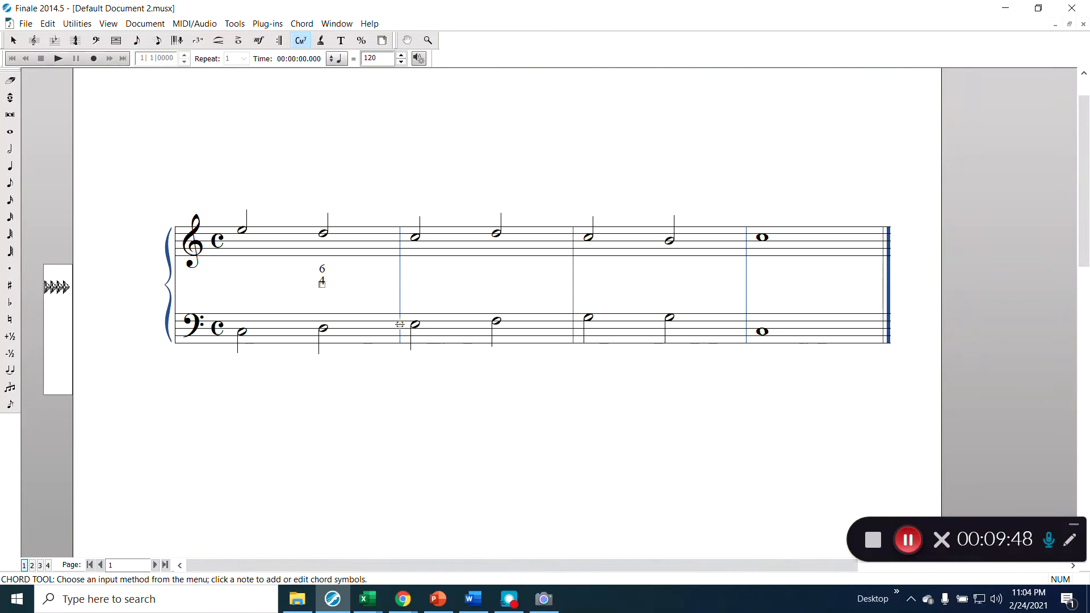
pyautogui.click(414, 295)
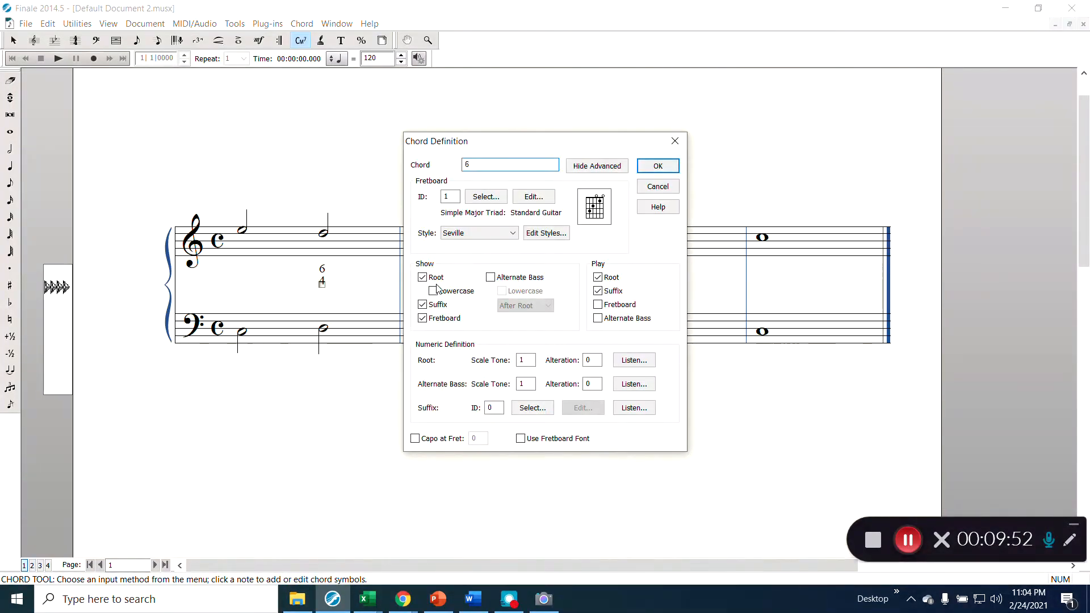
pyautogui.click(433, 278)
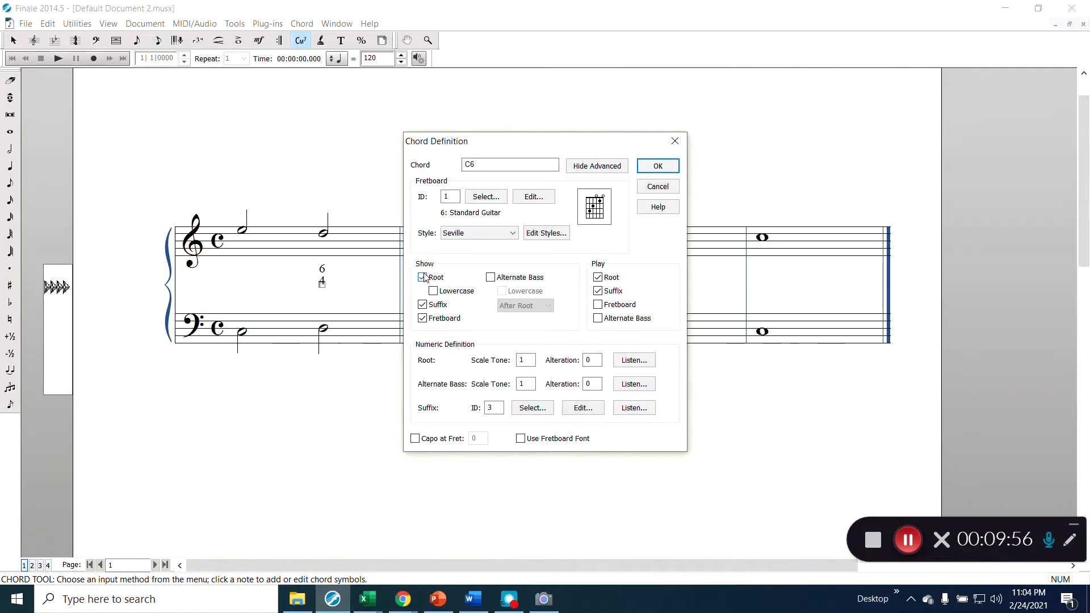
pyautogui.click(424, 277)
pyautogui.click(656, 166)
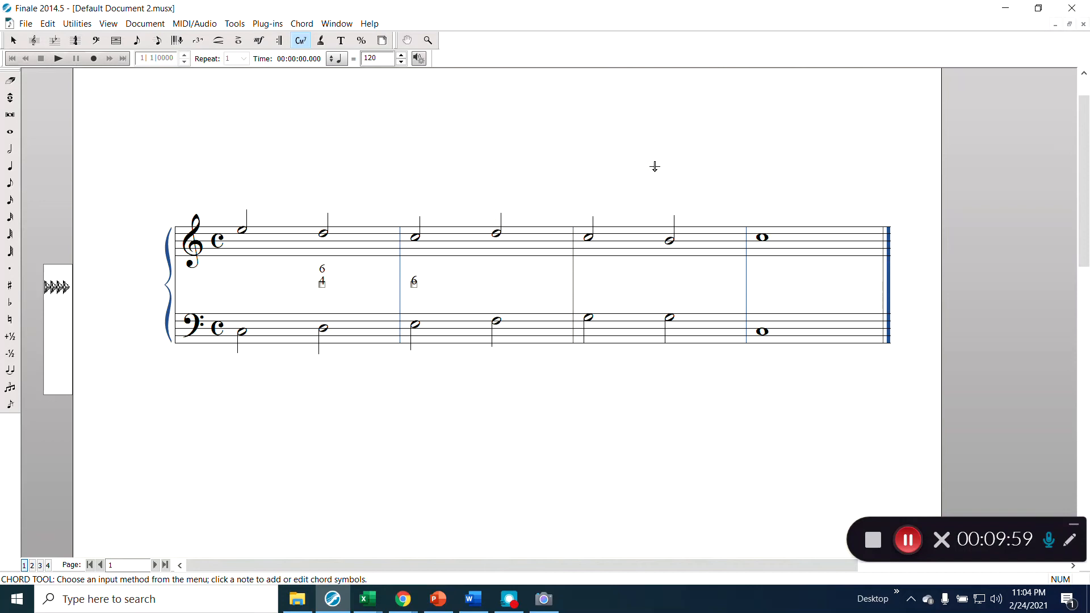
# - Add figured bass 6 under bar 2's second chord and 6/4 under bar 3's first chord, roots hidden
pyautogui.click(499, 280)
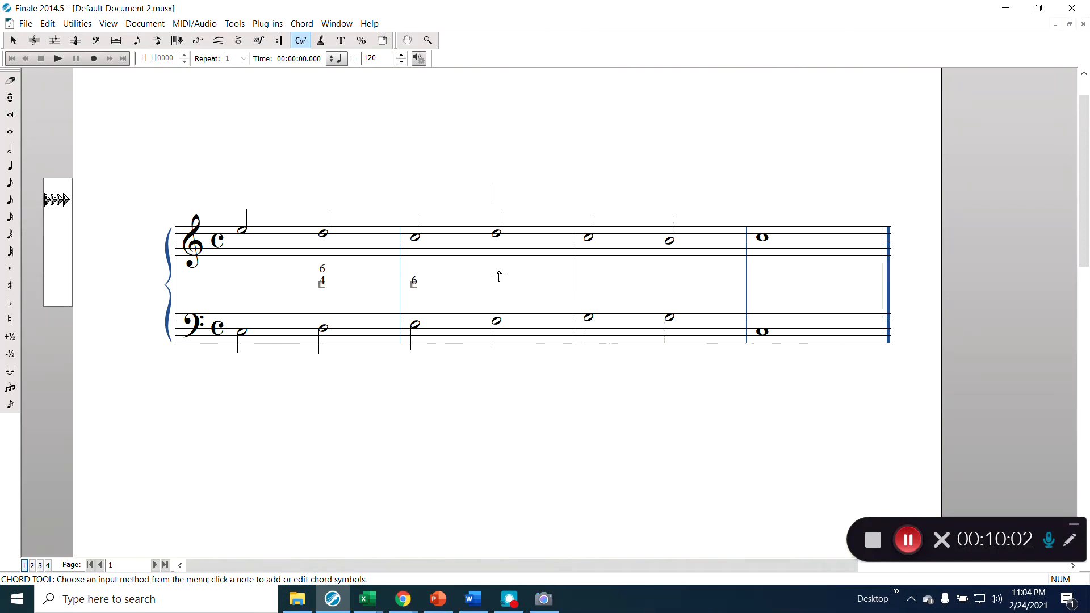
pyautogui.click(500, 285)
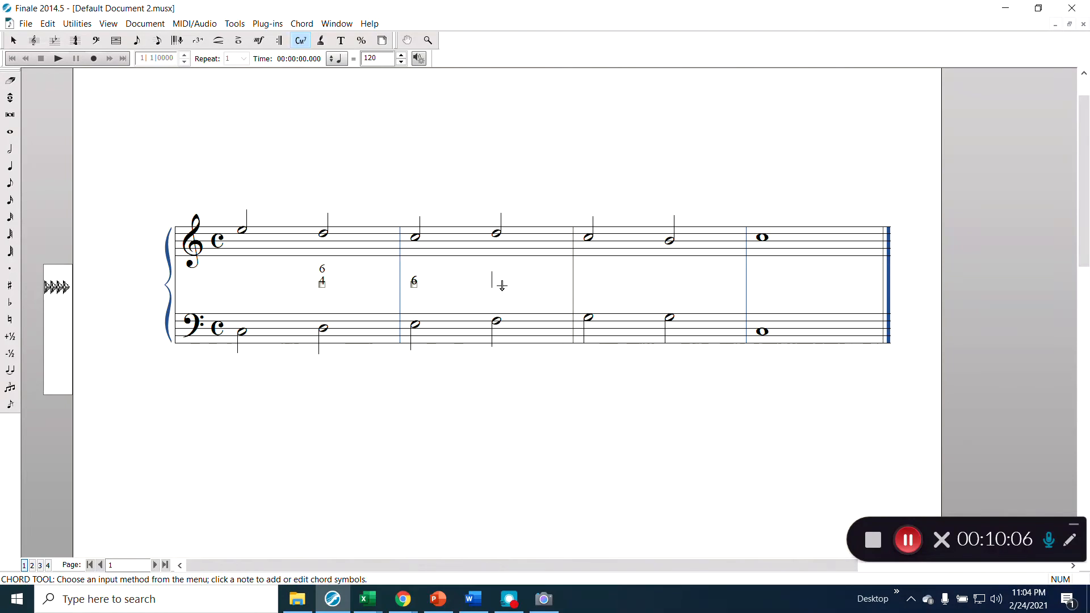
pyautogui.click(497, 285)
pyautogui.click(496, 291)
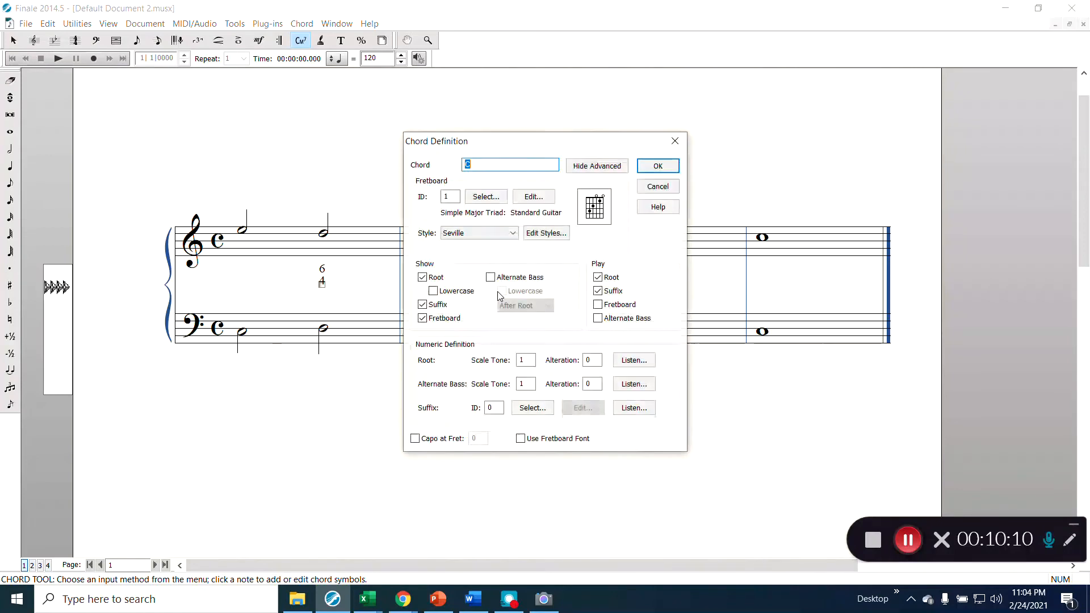
pyautogui.click(443, 278)
pyautogui.click(480, 164)
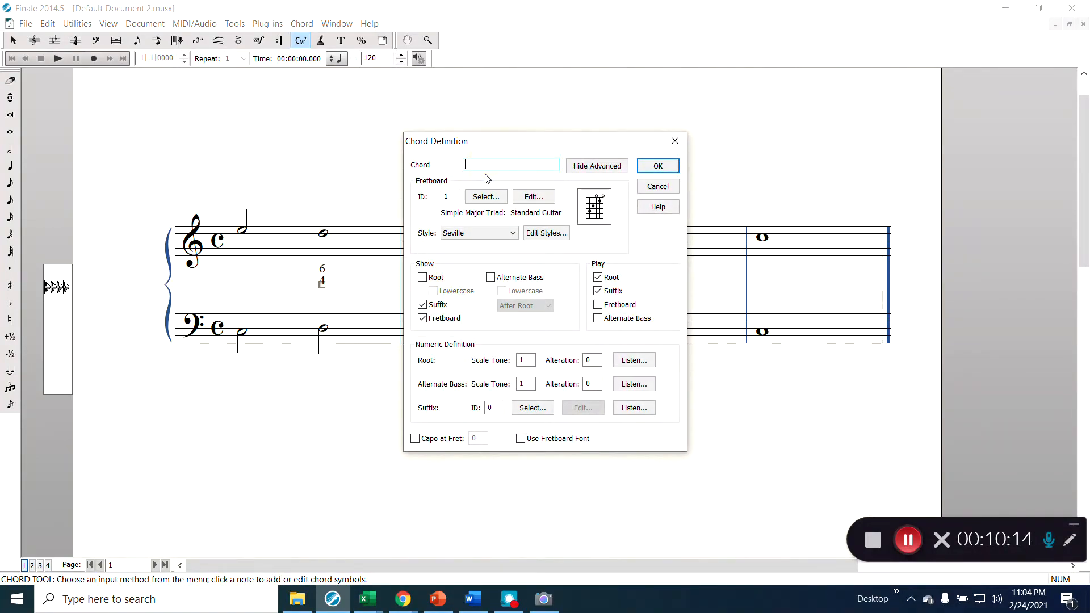
pyautogui.write('6')
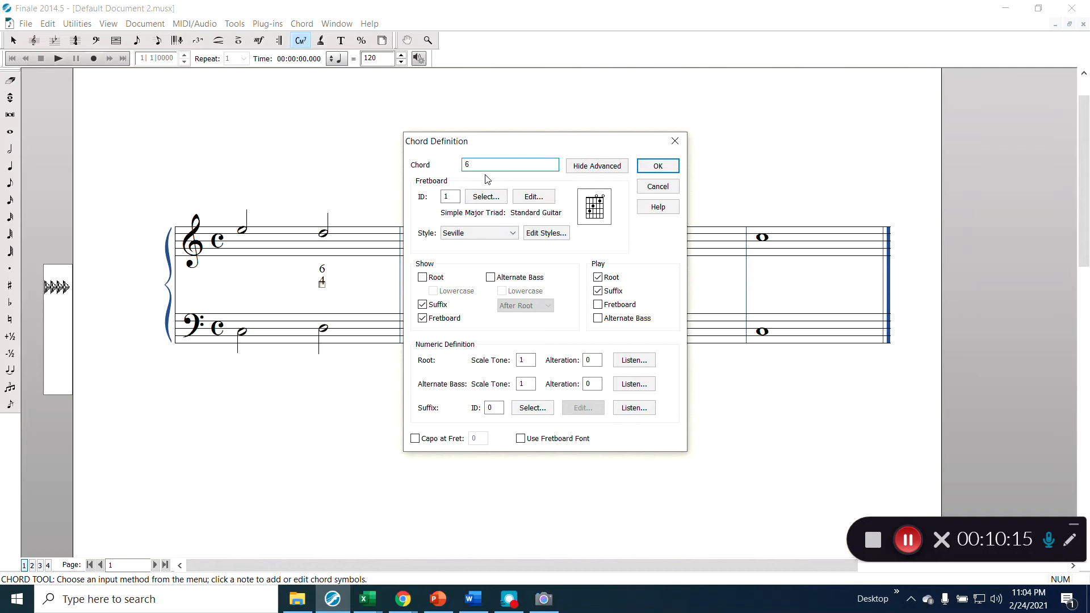
pyautogui.click(656, 165)
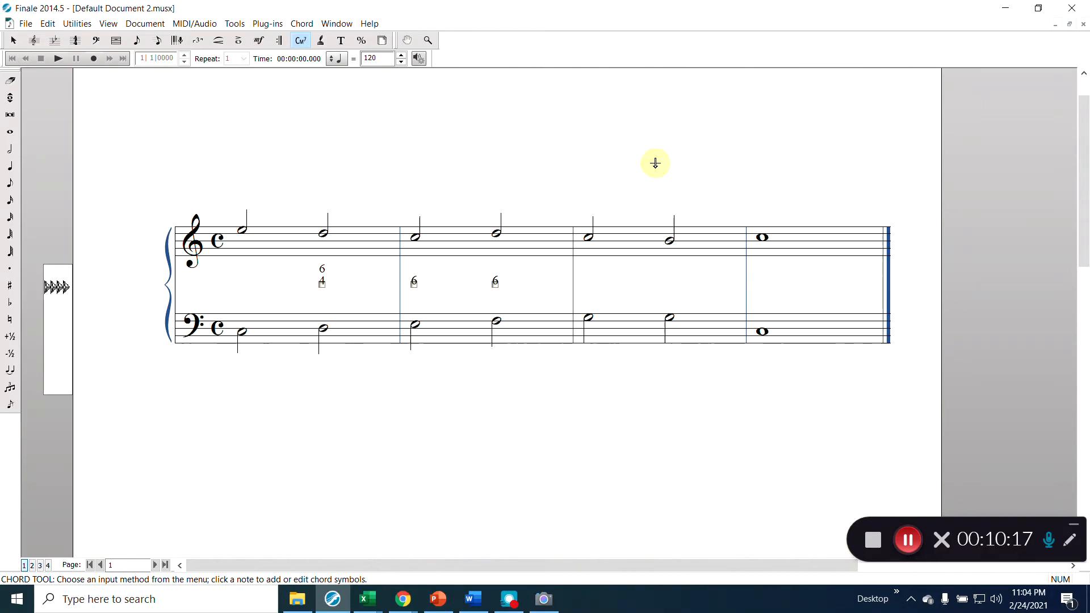
pyautogui.click(589, 285)
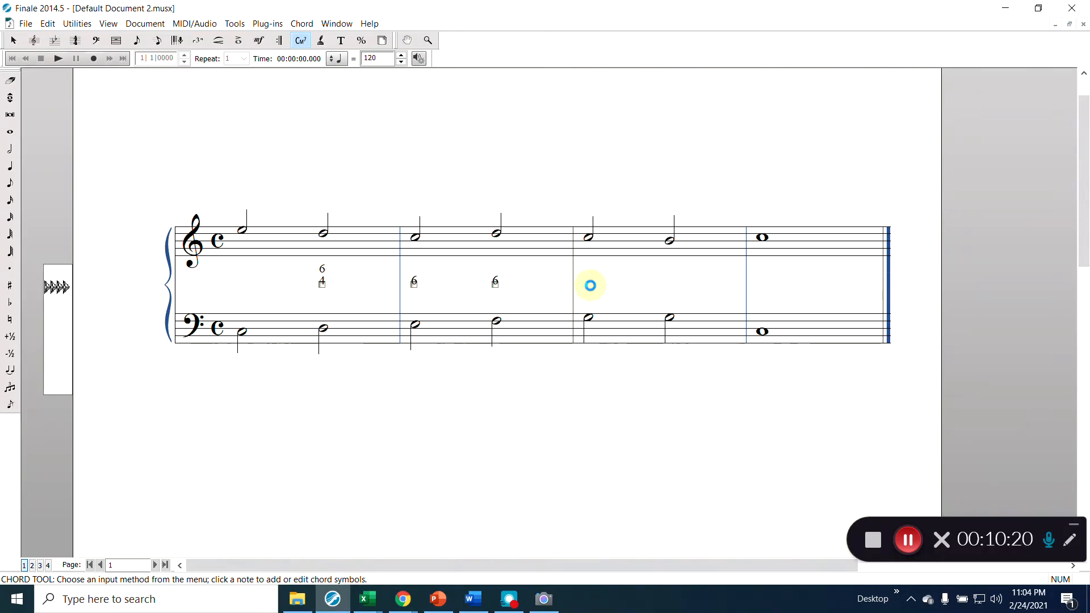
pyautogui.click(436, 277)
pyautogui.click(515, 171)
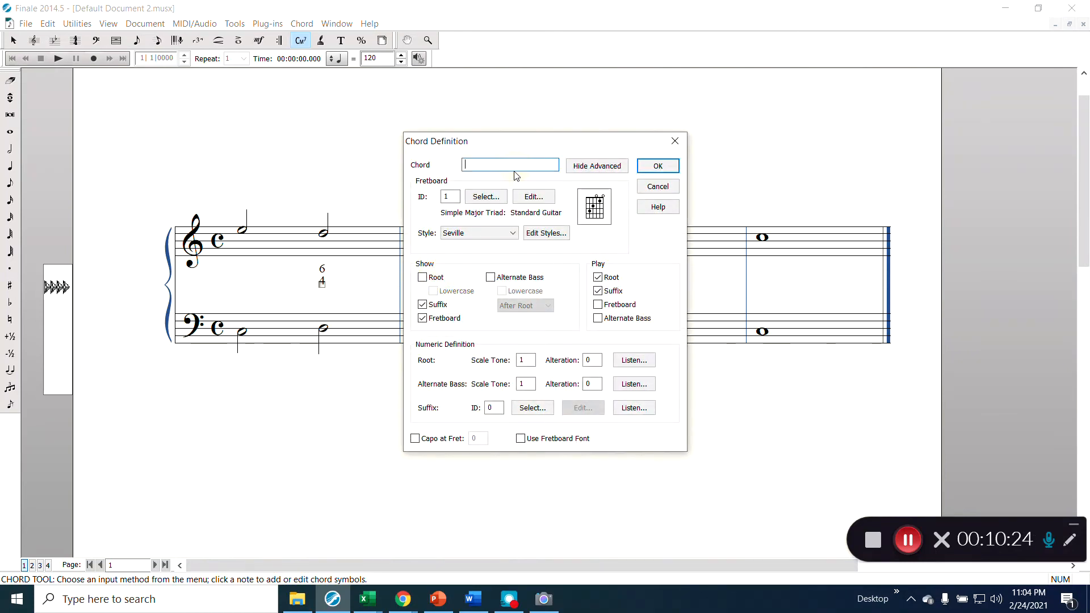
pyautogui.press('Return')
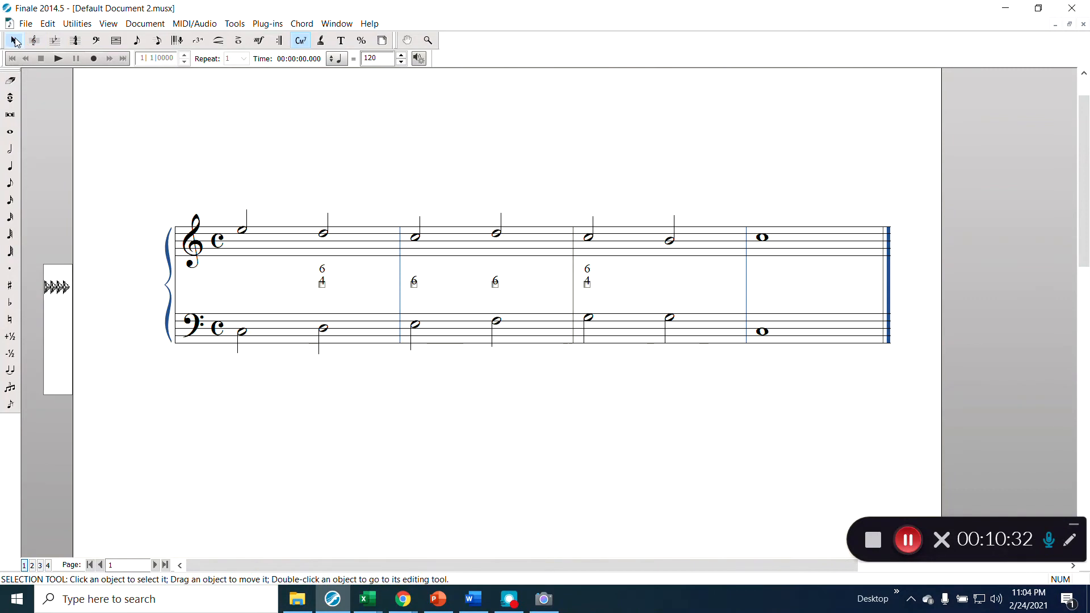
# - Drag the four figures 6/4, 6, 6, 6/4 from between the staves to below the bass staff
pyautogui.click(14, 40)
pyautogui.moveTo(294, 271); pyautogui.dragTo(630, 301)
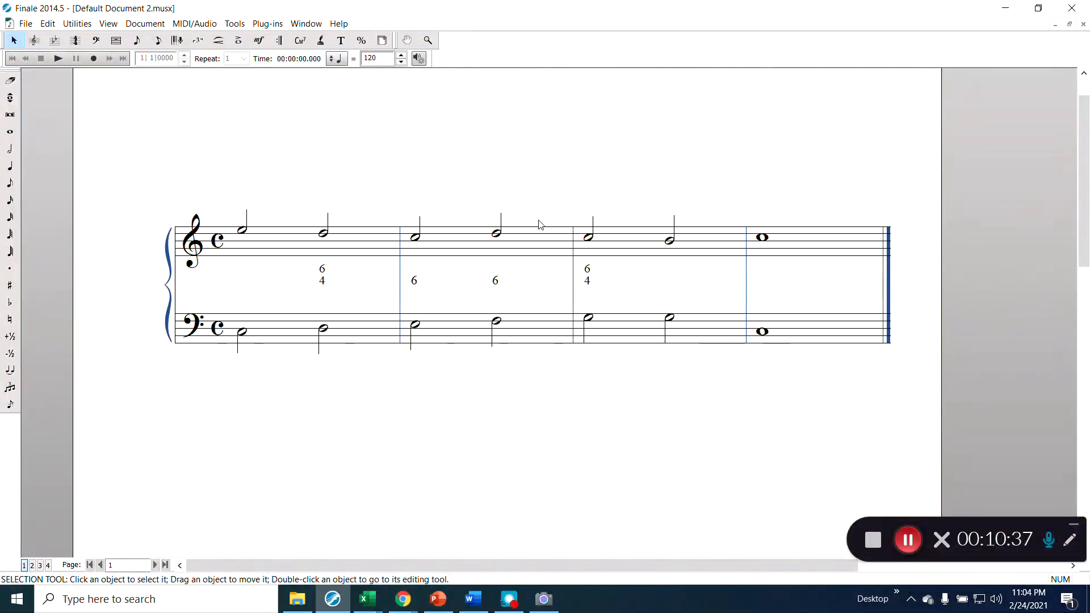
pyautogui.click(380, 41)
pyautogui.click(301, 41)
pyautogui.moveTo(308, 268); pyautogui.dragTo(596, 289)
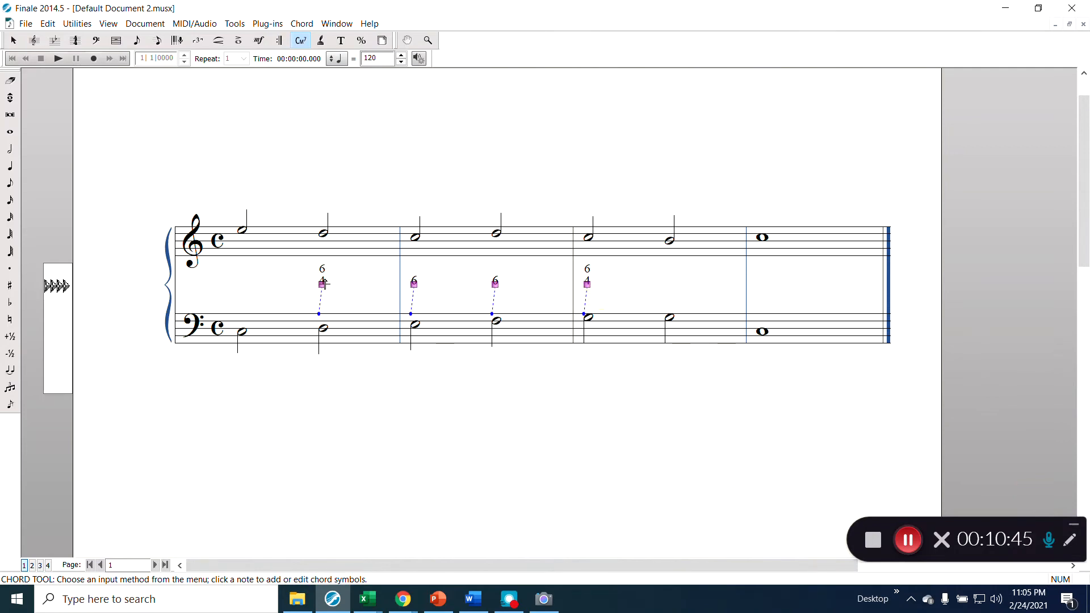
pyautogui.moveTo(322, 284); pyautogui.dragTo(318, 374)
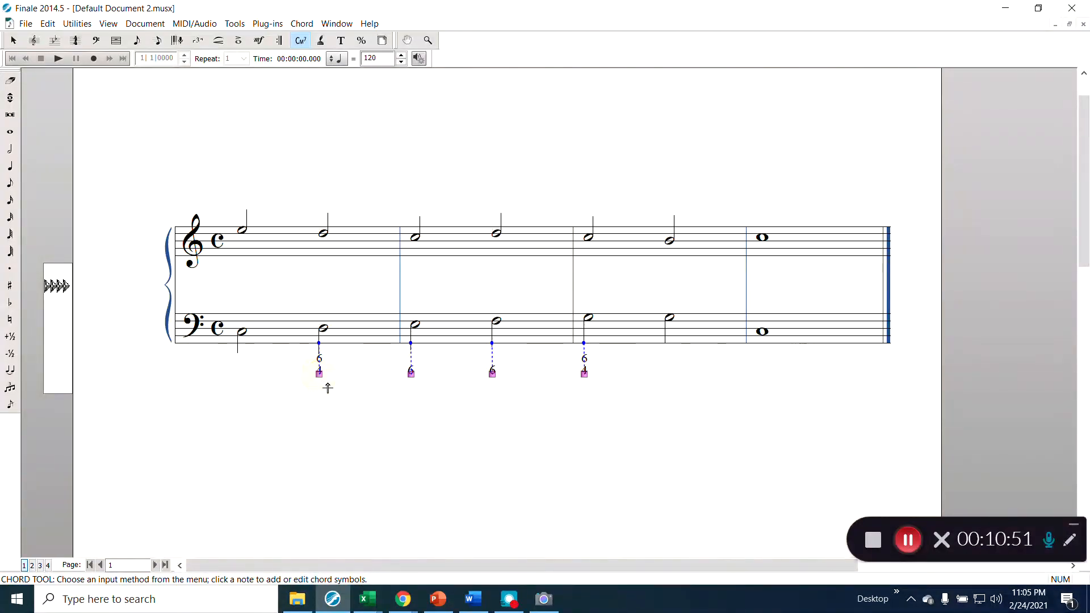
pyautogui.click(652, 420)
pyautogui.click(9, 148)
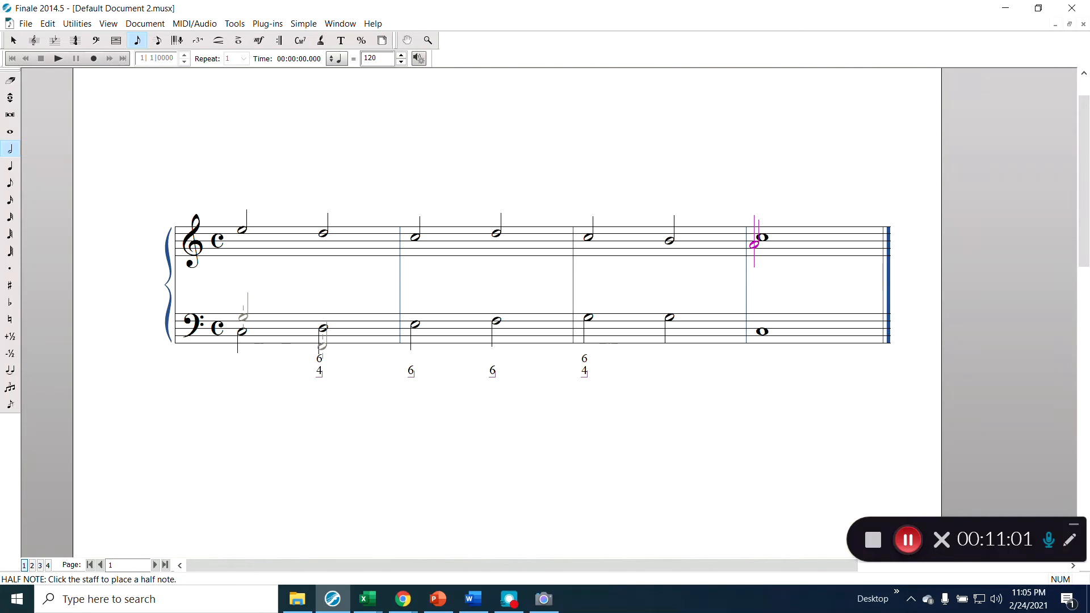
# - Add upper-voice half notes above the four bass notes of measures 1–2
pyautogui.click(243, 305)
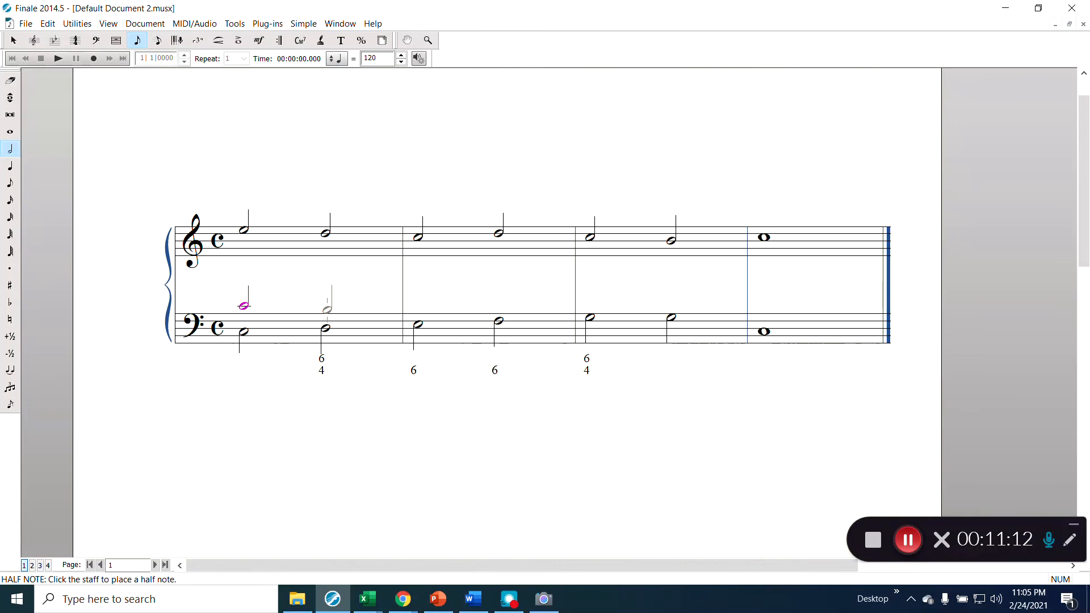
pyautogui.click(327, 310)
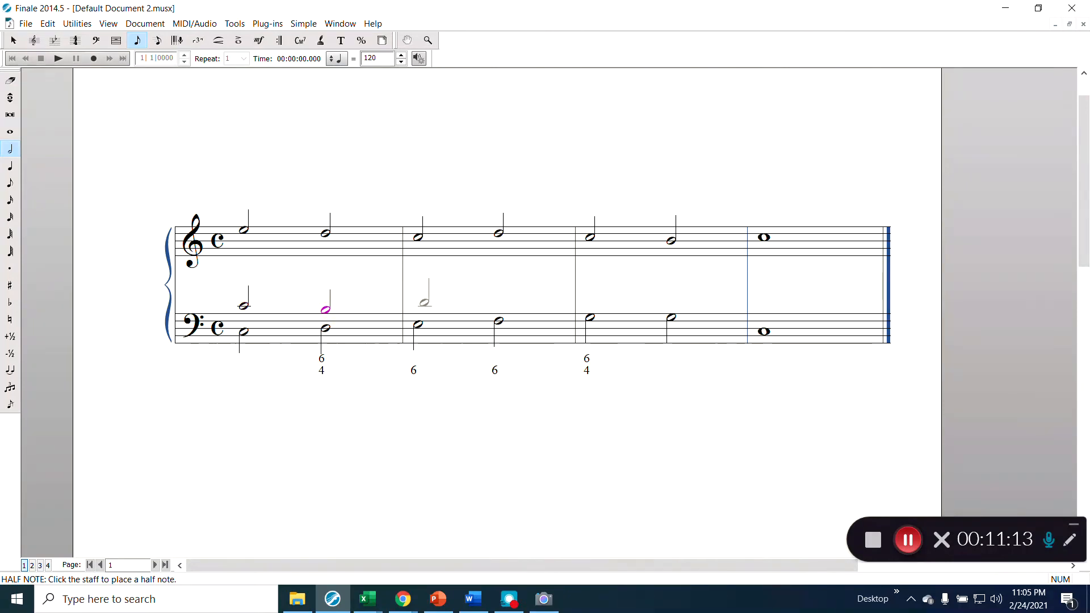
pyautogui.click(417, 305)
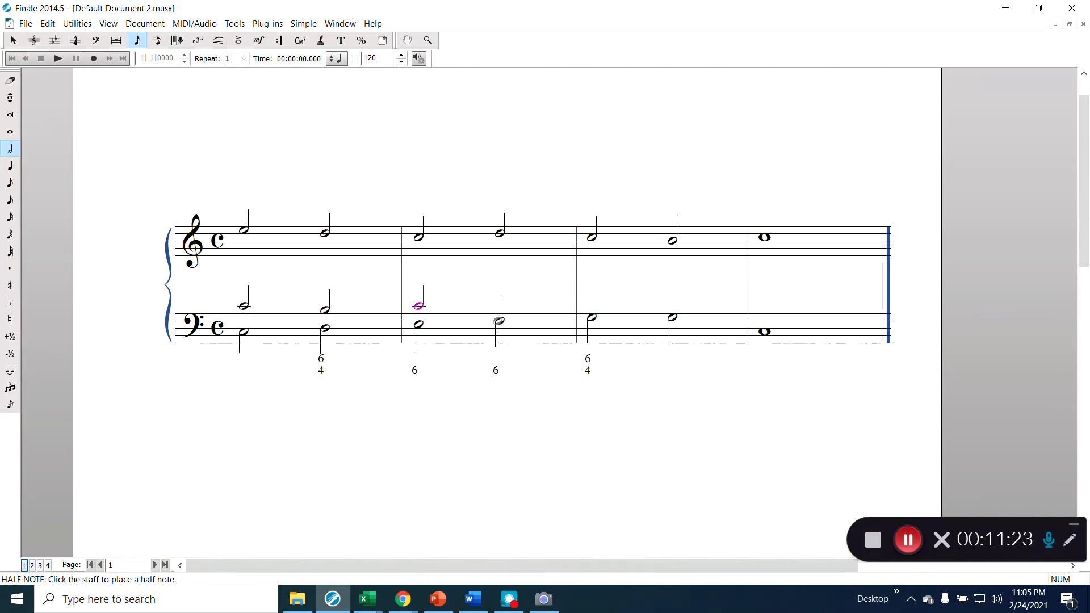
pyautogui.click(500, 313)
pyautogui.press('alt')
pyautogui.hotkey('ctrl', 'Down')
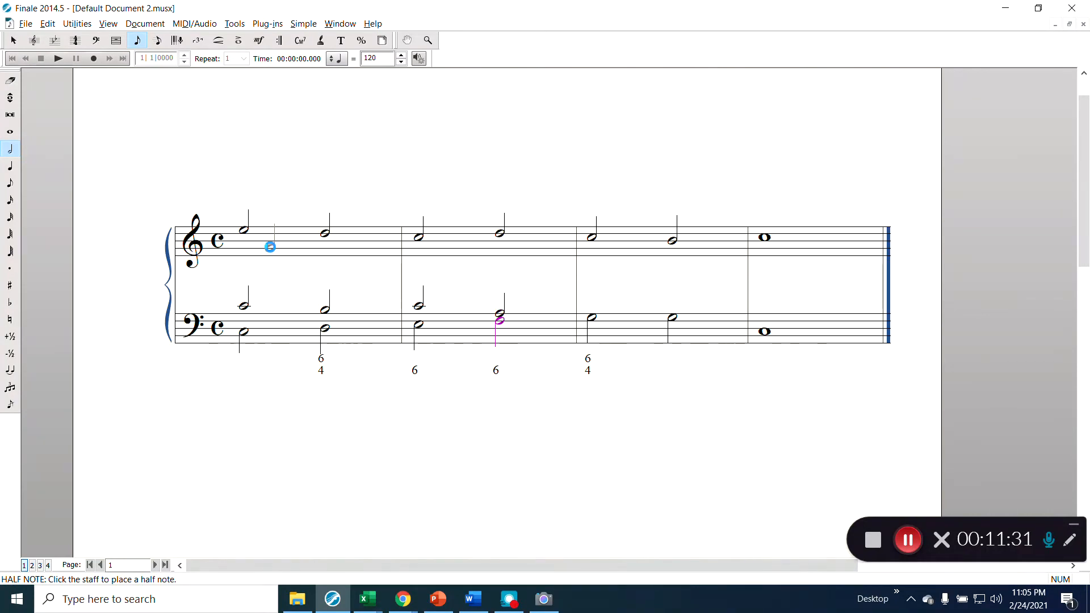
# - In Layer 2, enter inner half notes in the treble from measure 1 through beat 1 of measure 3, then return to Layer 1
pyautogui.hotkey('ctrl', 'alt', '2')
pyautogui.click(244, 248)
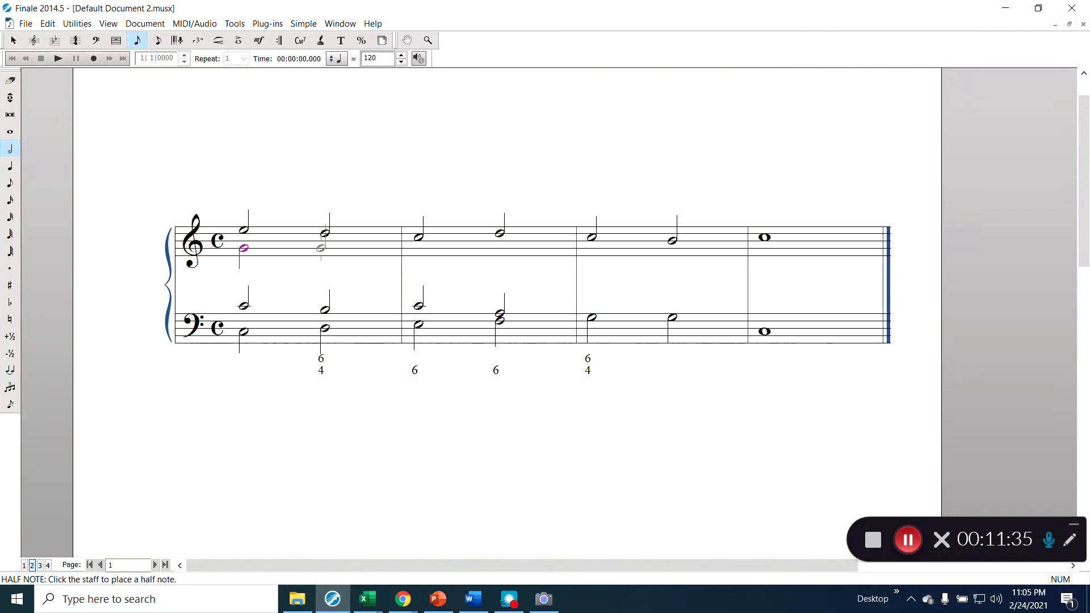
pyautogui.click(325, 248)
pyautogui.click(420, 249)
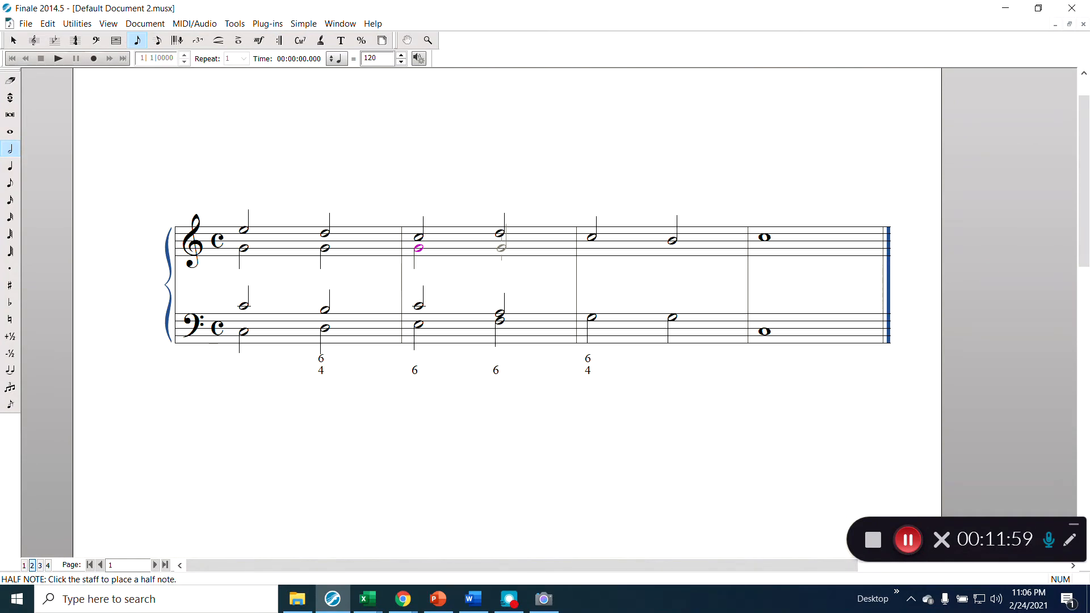
pyautogui.click(501, 251)
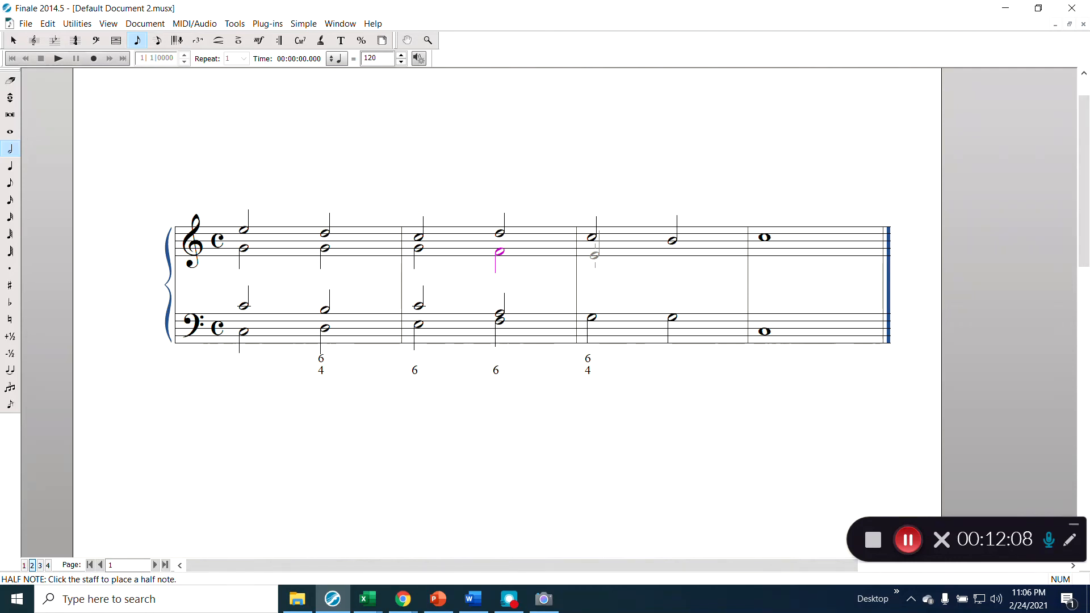
pyautogui.click(593, 257)
pyautogui.press('capslock')
pyautogui.hotkey('alt', 'shift', '1')
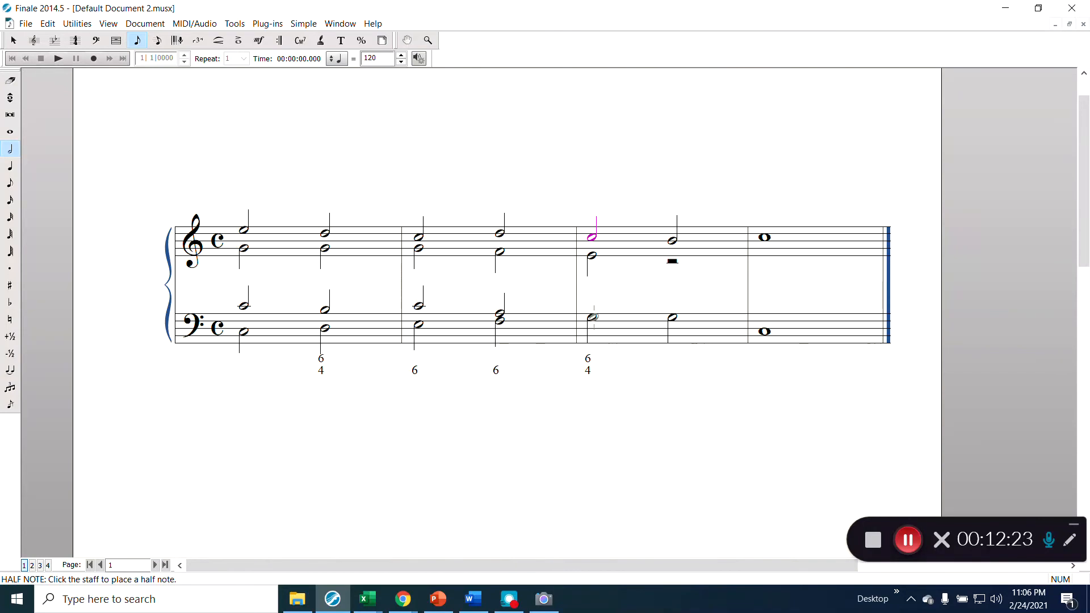
# - Add a stem-down bass half note G on beat 3 of measure 3 and a treble inner half note D replacing the rest
pyautogui.click(592, 317)
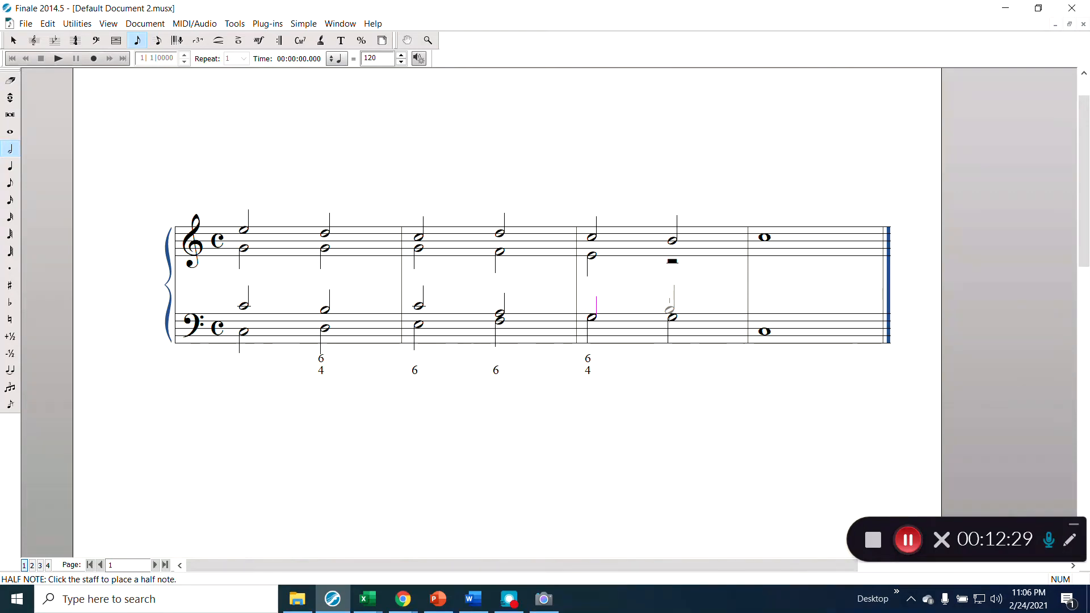
pyautogui.click(671, 317)
pyautogui.hotkey('ctrl', 'alt', '2')
pyautogui.hotkey('ctrl', 'alt', '1')
pyautogui.click(671, 258)
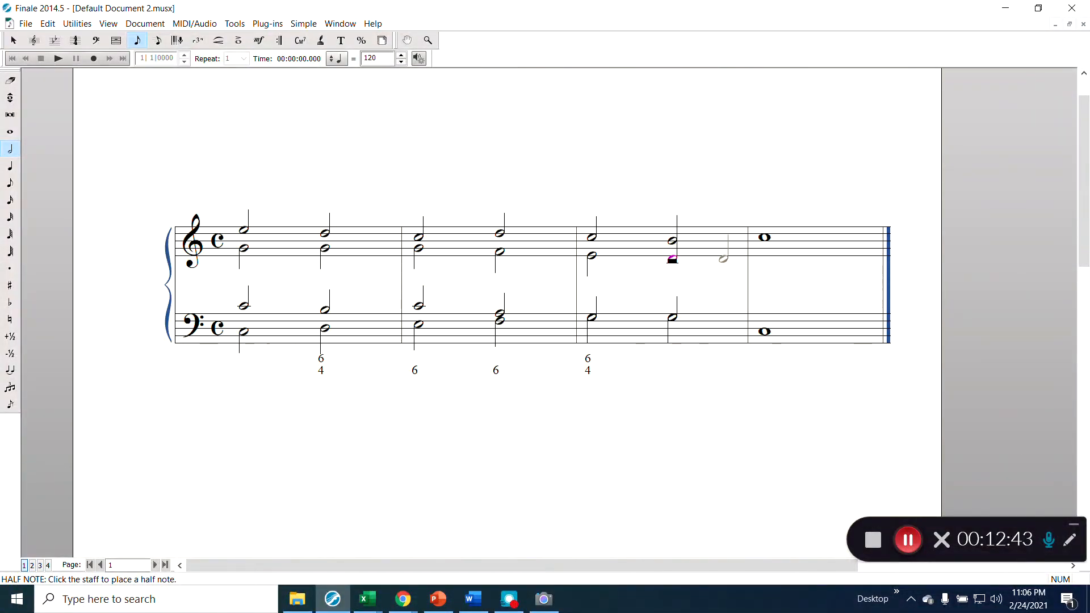
pyautogui.press('Delete')
pyautogui.press('l')
pyautogui.click(672, 259)
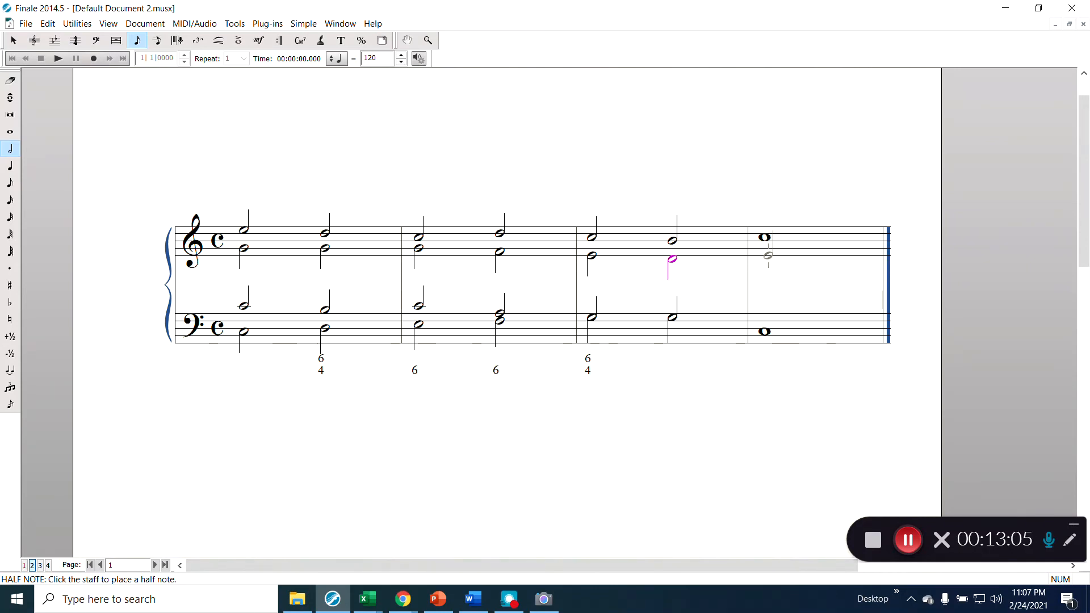
pyautogui.press('7')
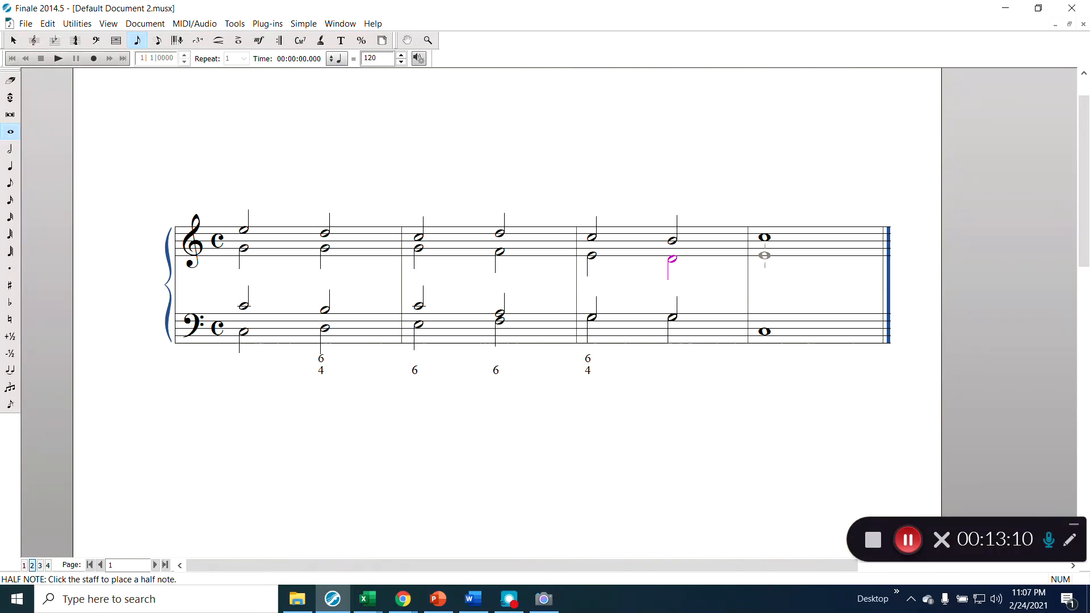
# - Add inner-voice whole notes to measure 4 in the treble and bass staves
pyautogui.click(765, 255)
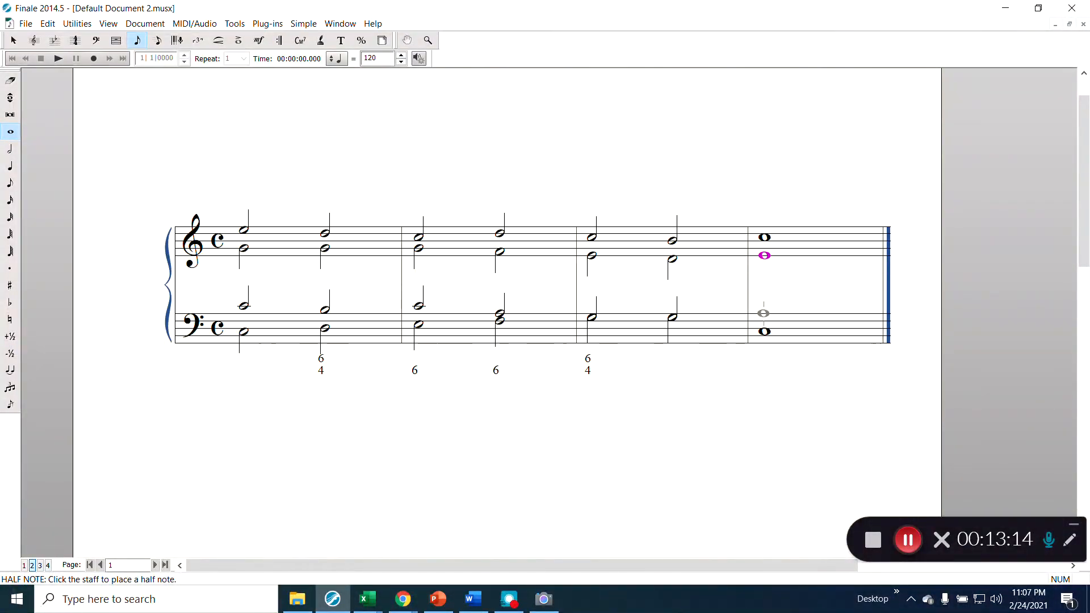
pyautogui.click(764, 318)
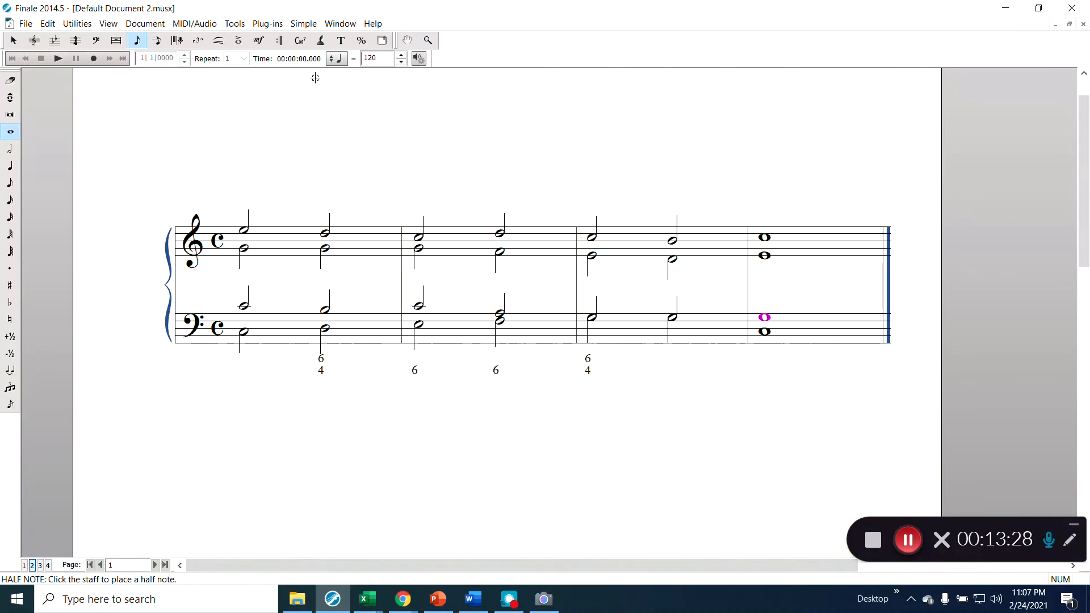
# - Label measure 1's chords with Roman numerals I (C) and V 6/4 (G64)
pyautogui.click(300, 41)
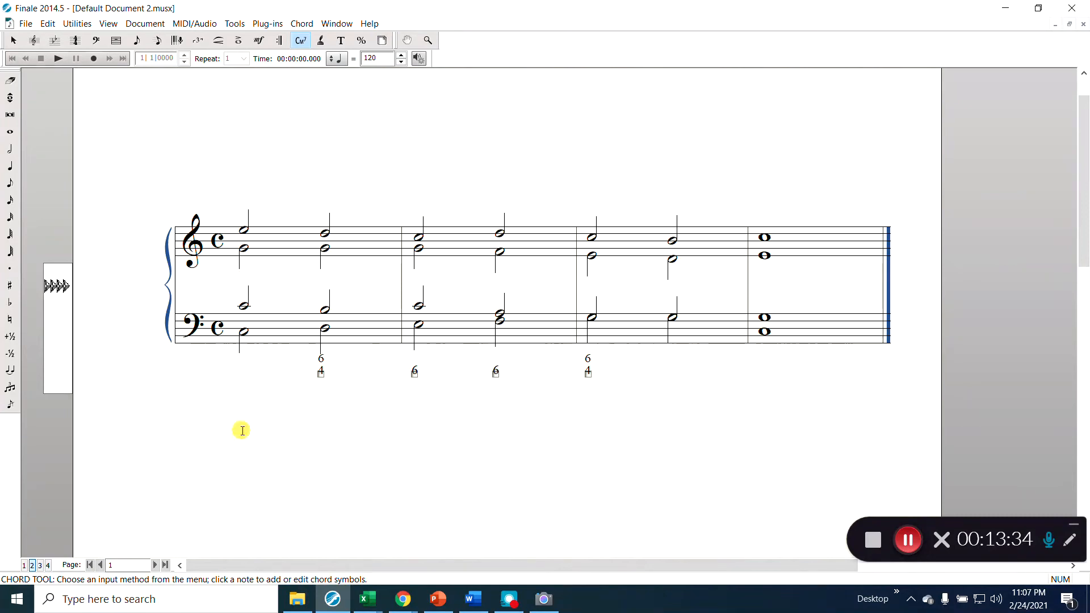
pyautogui.click(241, 430)
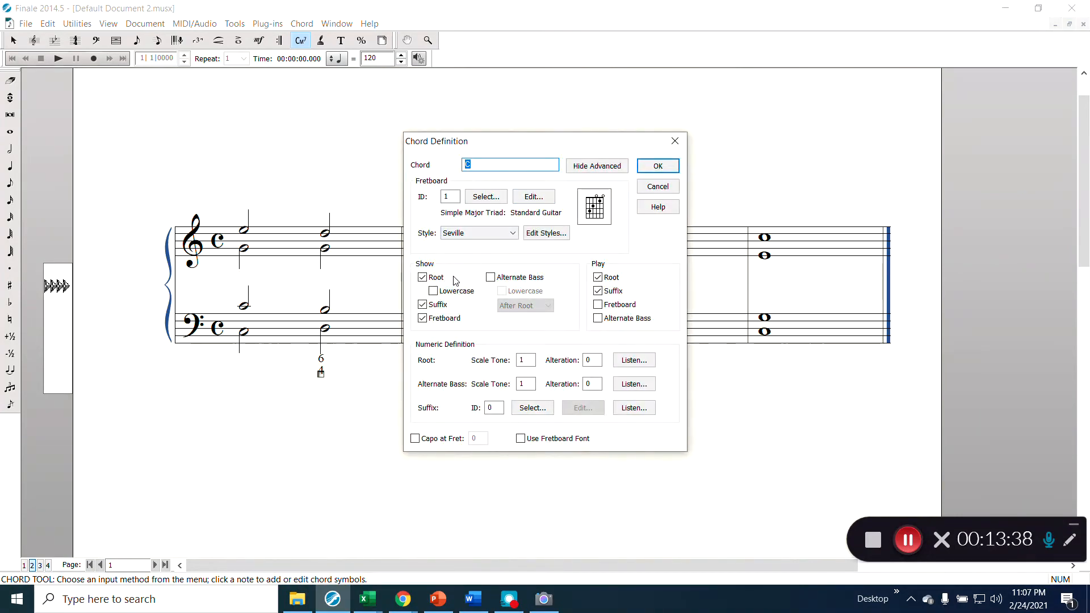
pyautogui.click(661, 166)
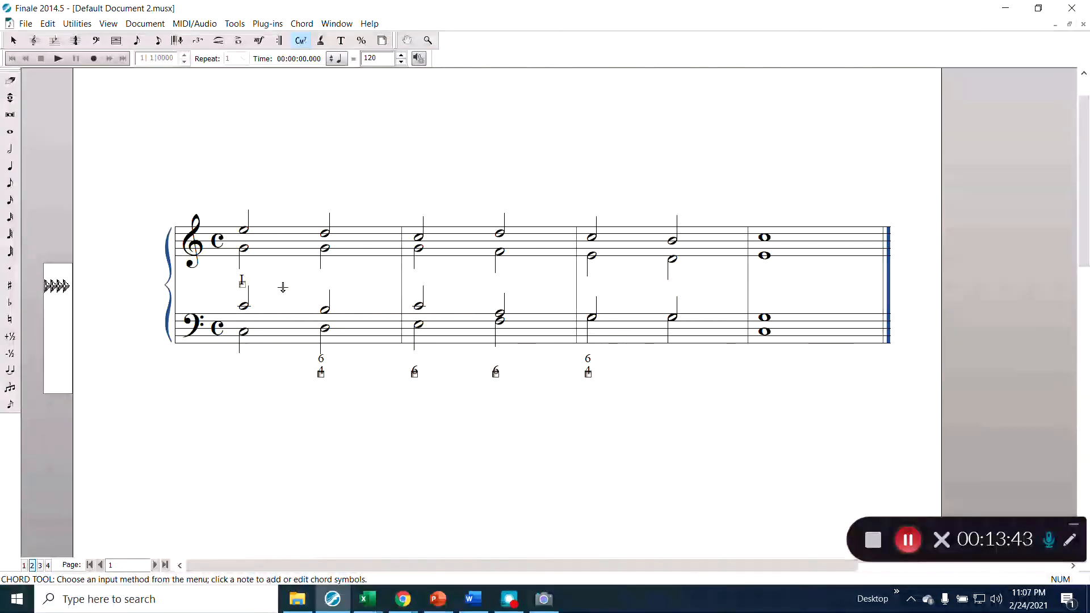
pyautogui.click(242, 282)
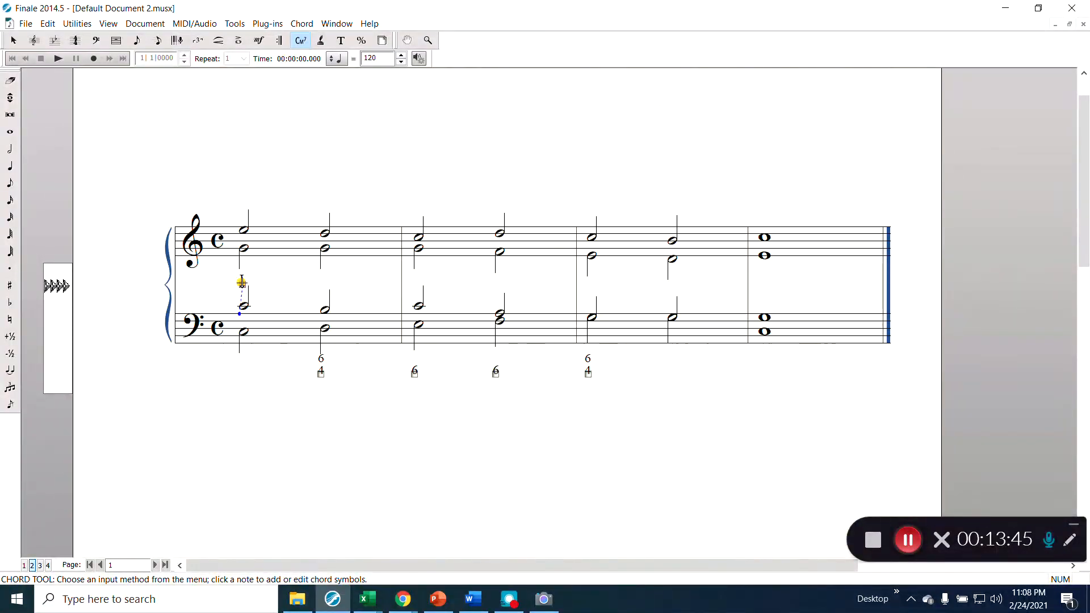
pyautogui.click(320, 283)
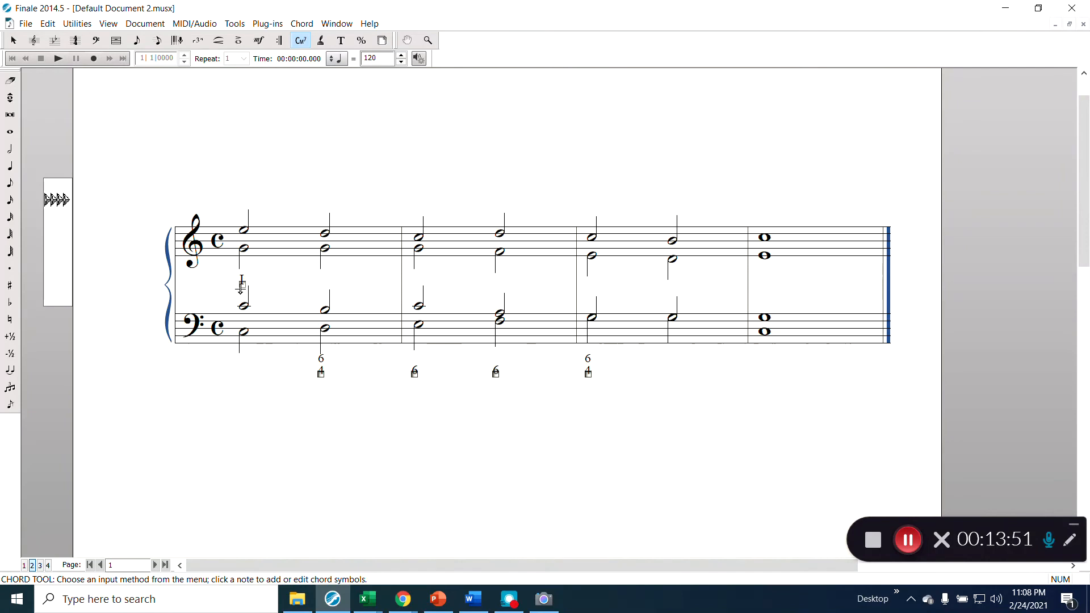
pyautogui.click(325, 400)
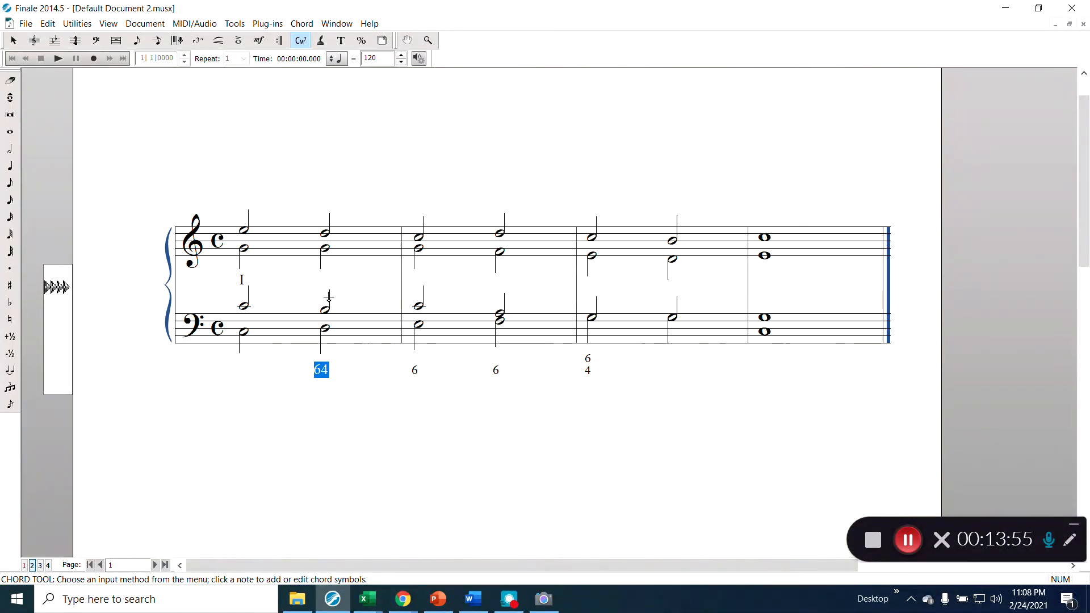
pyautogui.click(329, 279)
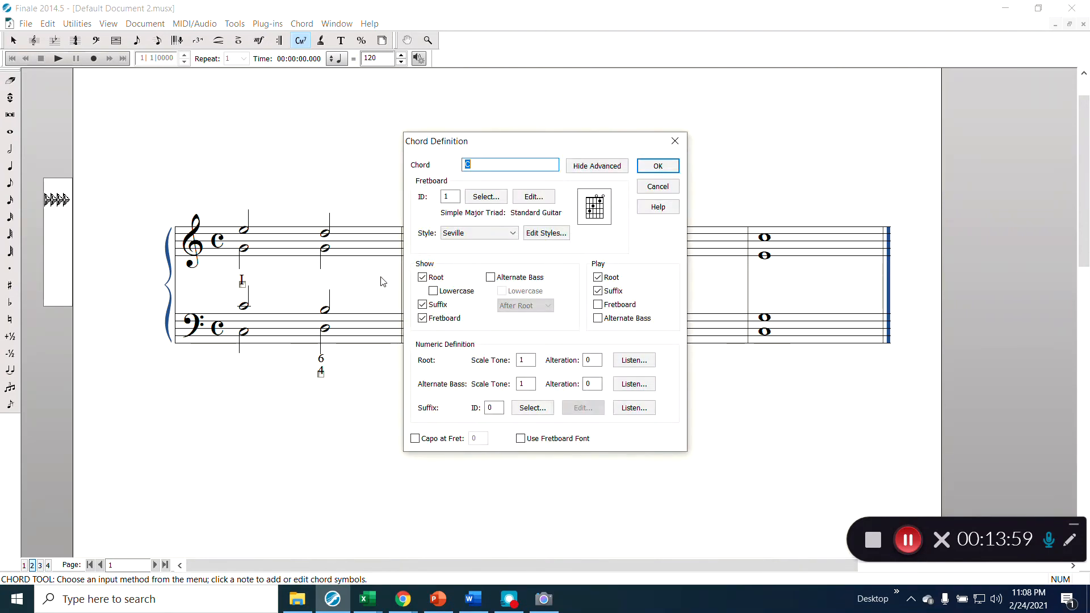
pyautogui.write('G64')
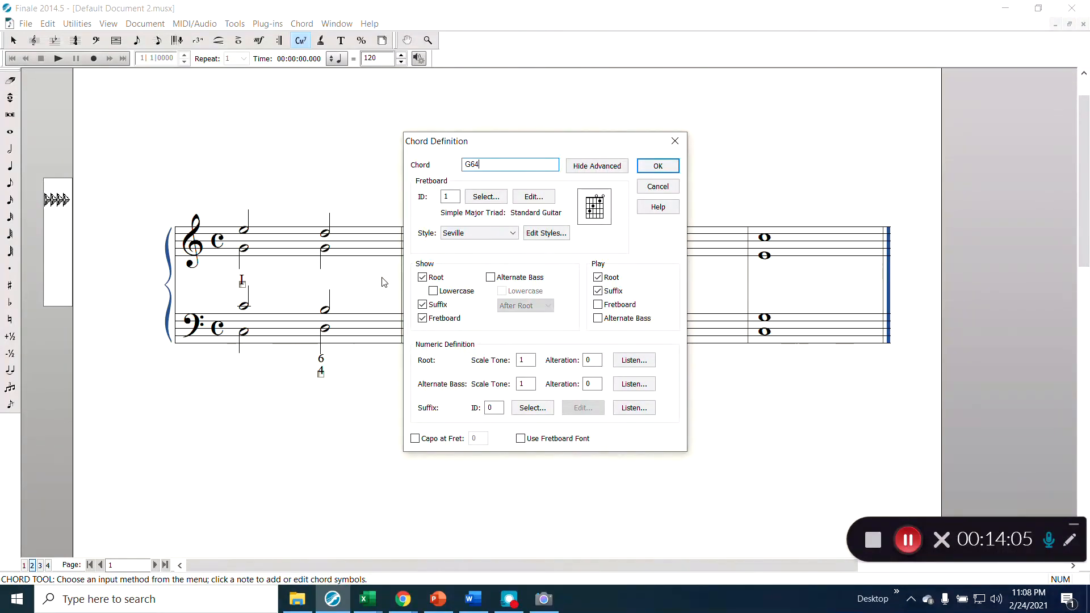
pyautogui.press('Return')
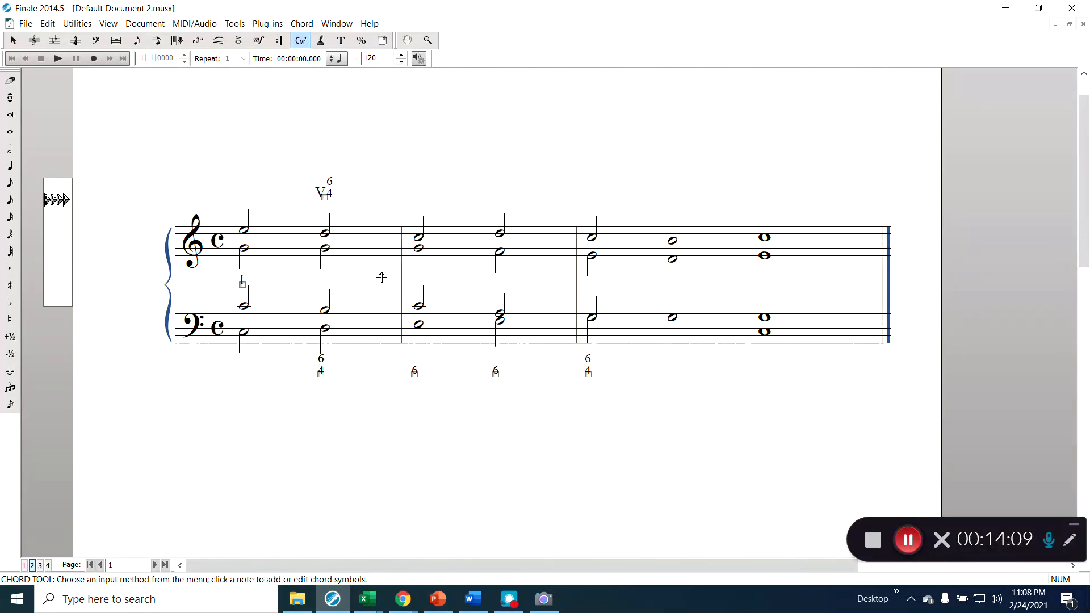
# - Add chord symbols I6 (C) and ii6 (d6) to the two chords of measure 2
pyautogui.click(422, 280)
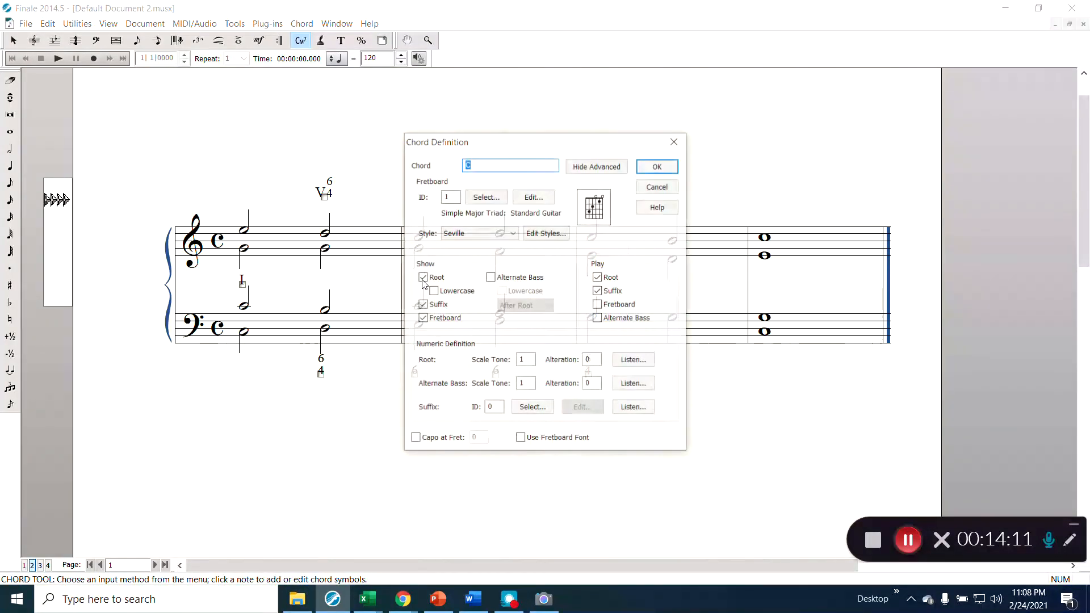
pyautogui.write('C')
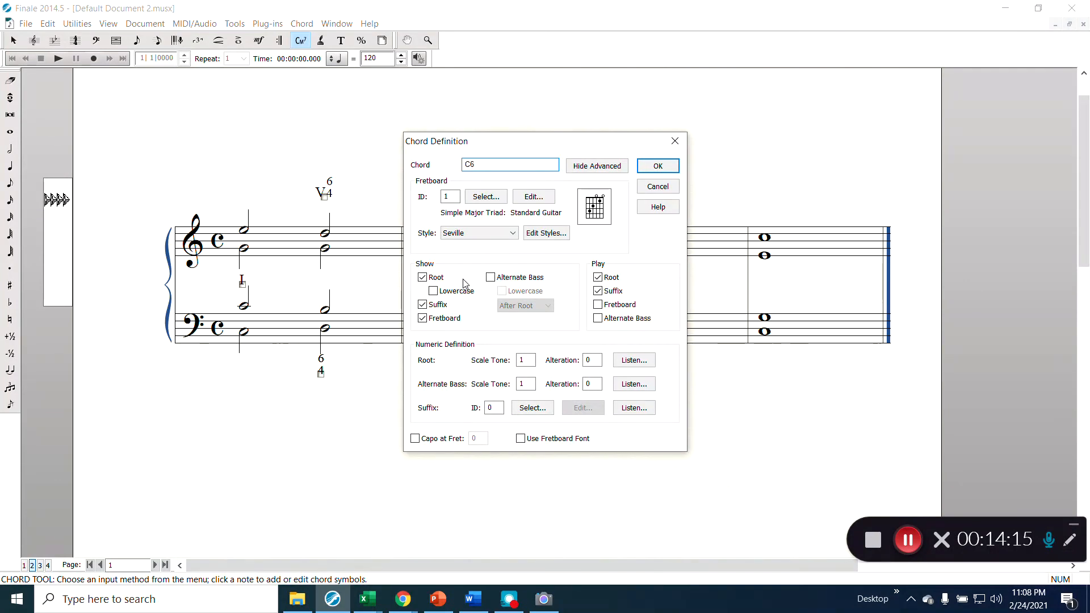
pyautogui.press('Return')
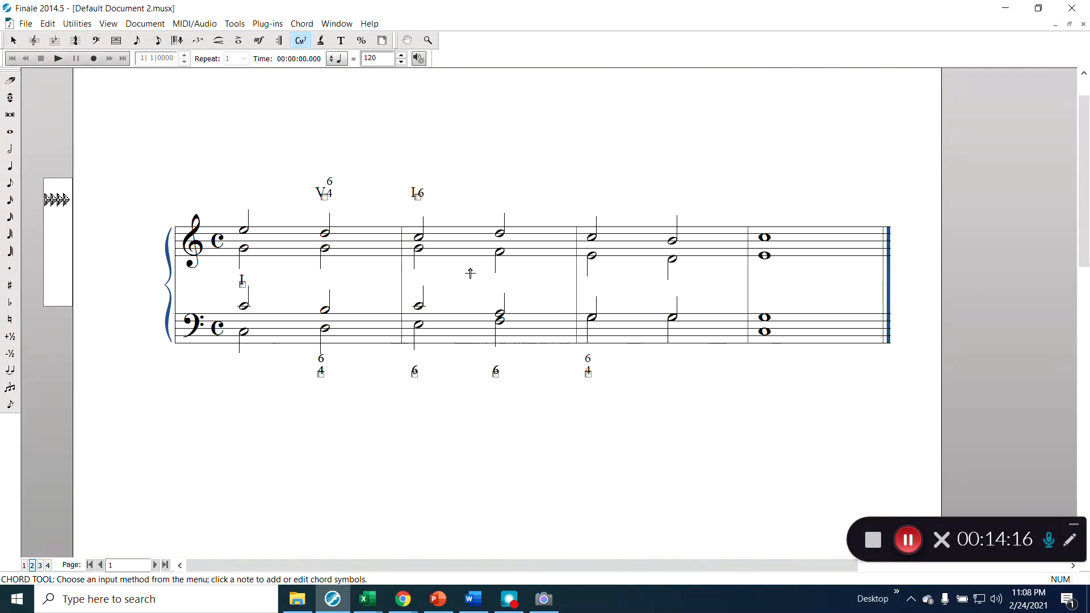
pyautogui.click(504, 277)
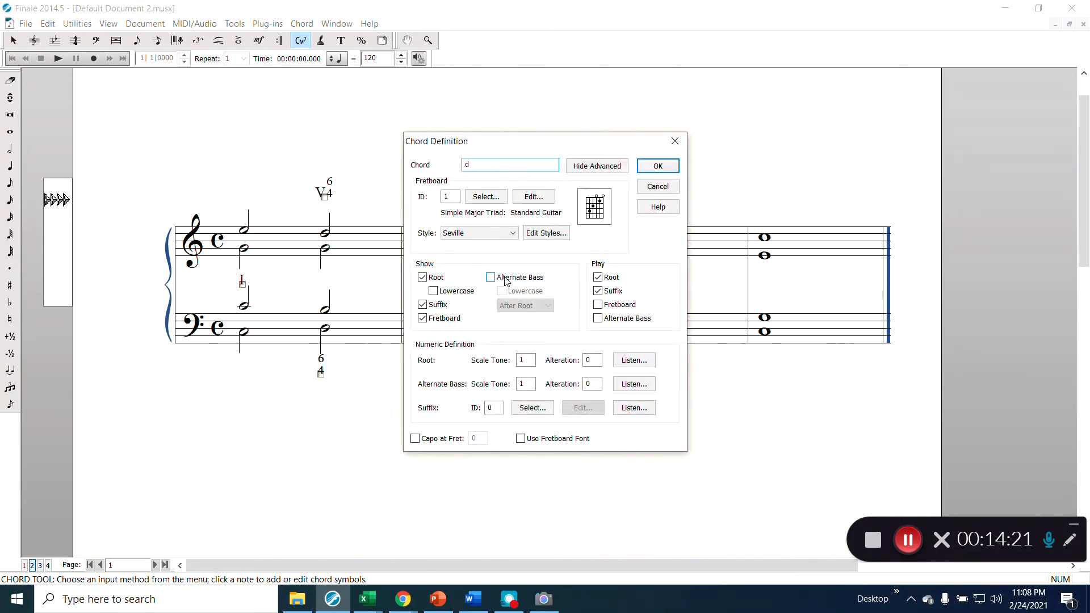
pyautogui.write('d6')
pyautogui.press('Return')
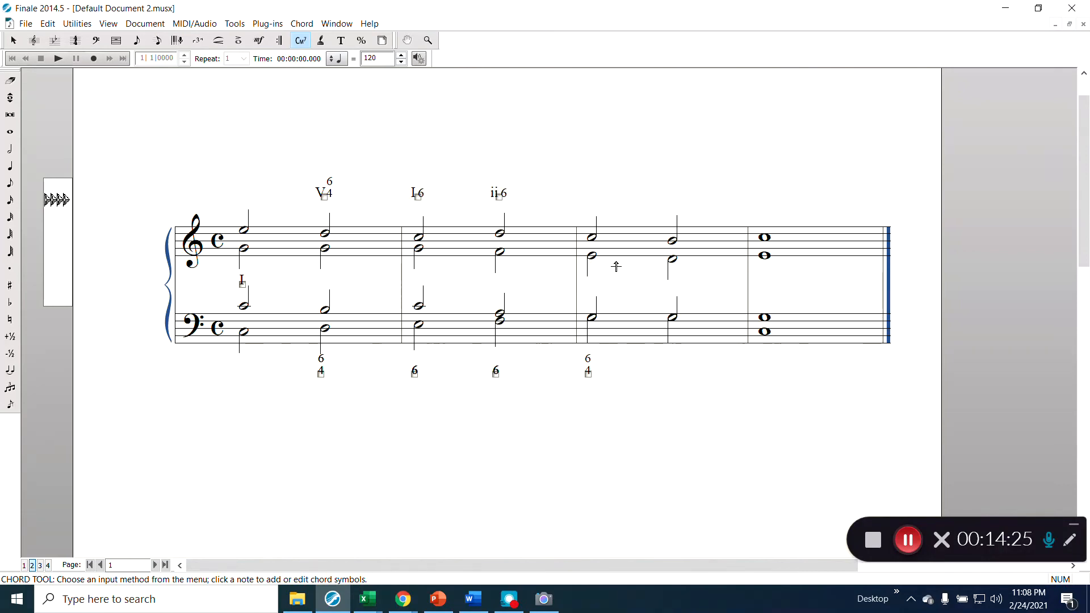
# - Add I6/4 and V to measure 3 and I over the final whole-note chord
pyautogui.click(592, 274)
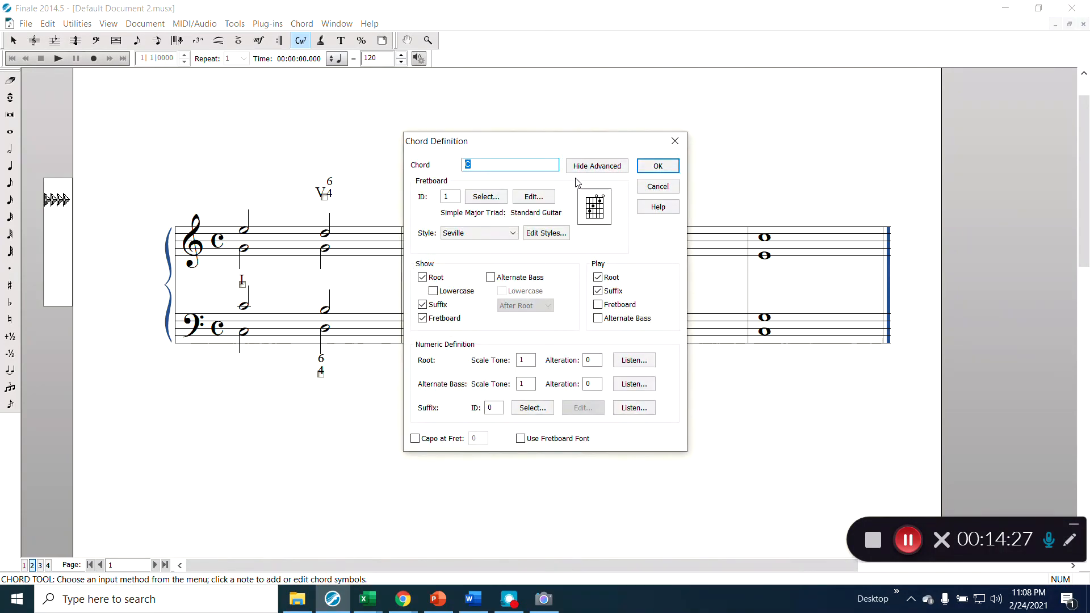
pyautogui.write('64')
pyautogui.press('Return')
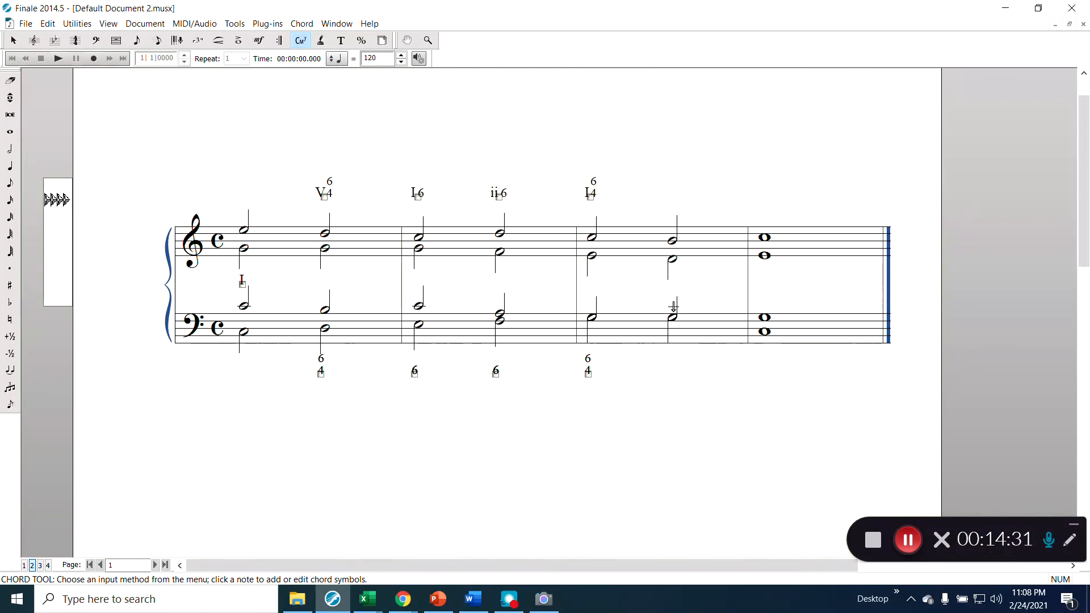
pyautogui.click(673, 284)
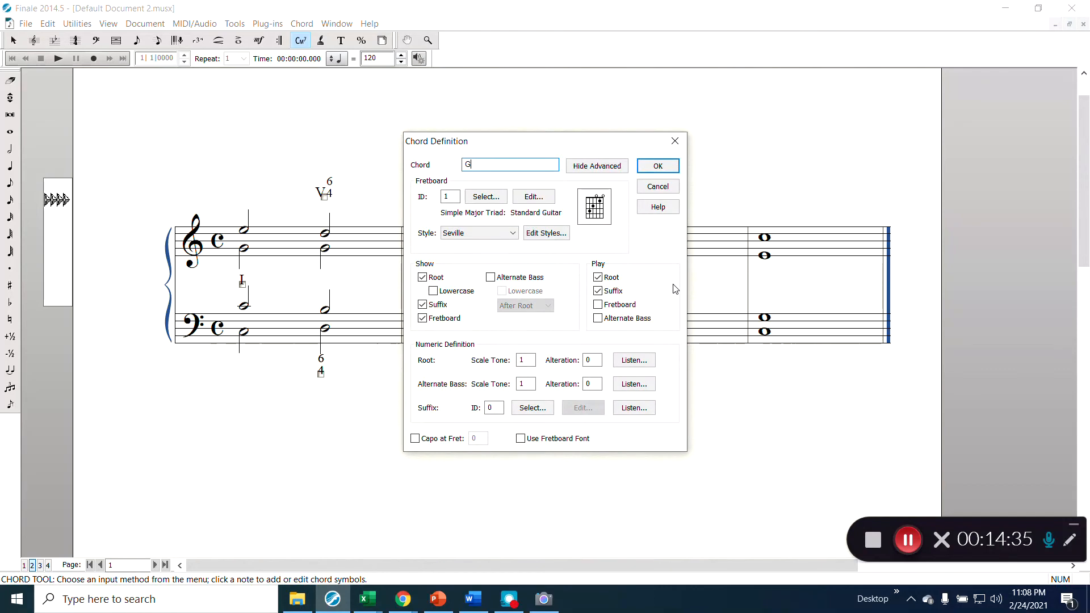
pyautogui.press('Return')
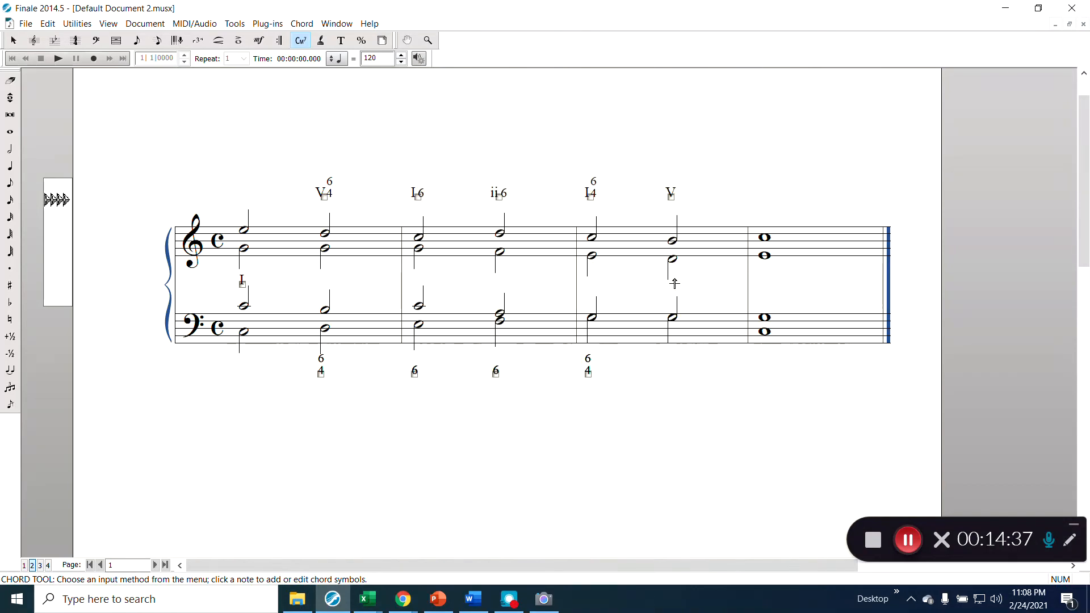
pyautogui.click(769, 277)
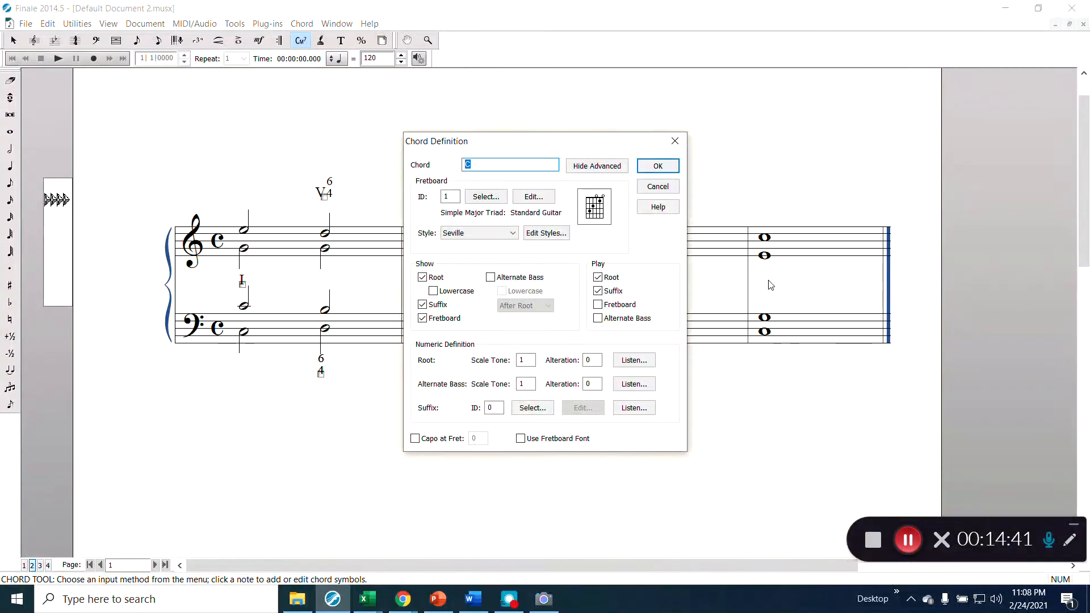
pyautogui.press('Return')
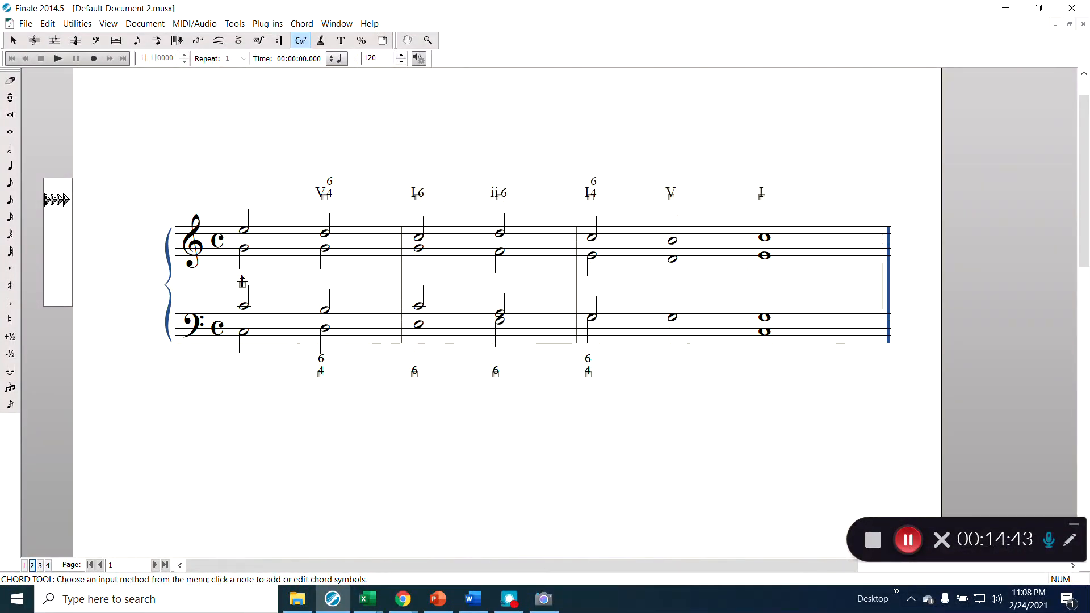
pyautogui.moveTo(276, 166); pyautogui.dragTo(786, 210)
# - Drag the Roman numerals below the figured bass and bring the first I into line with them
pyautogui.moveTo(322, 196); pyautogui.dragTo(320, 407)
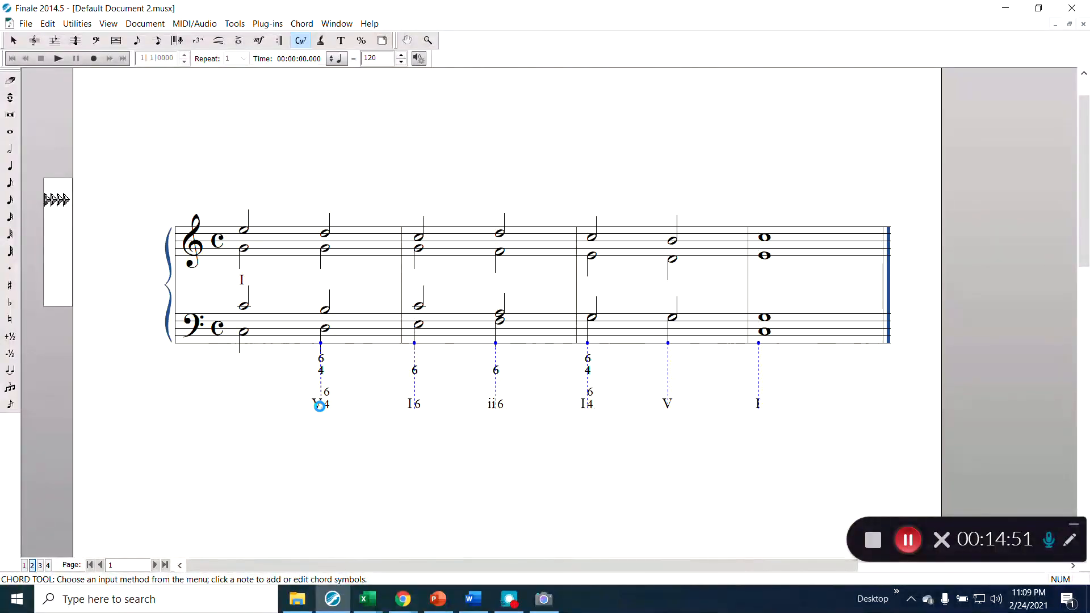
pyautogui.moveTo(241, 281); pyautogui.dragTo(241, 406)
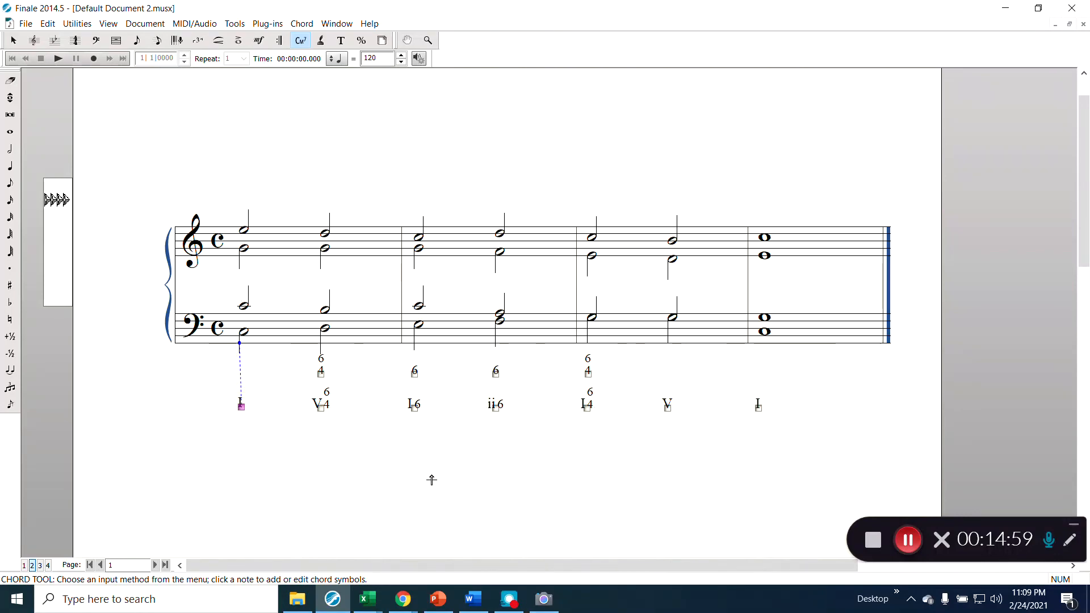
pyautogui.click(485, 474)
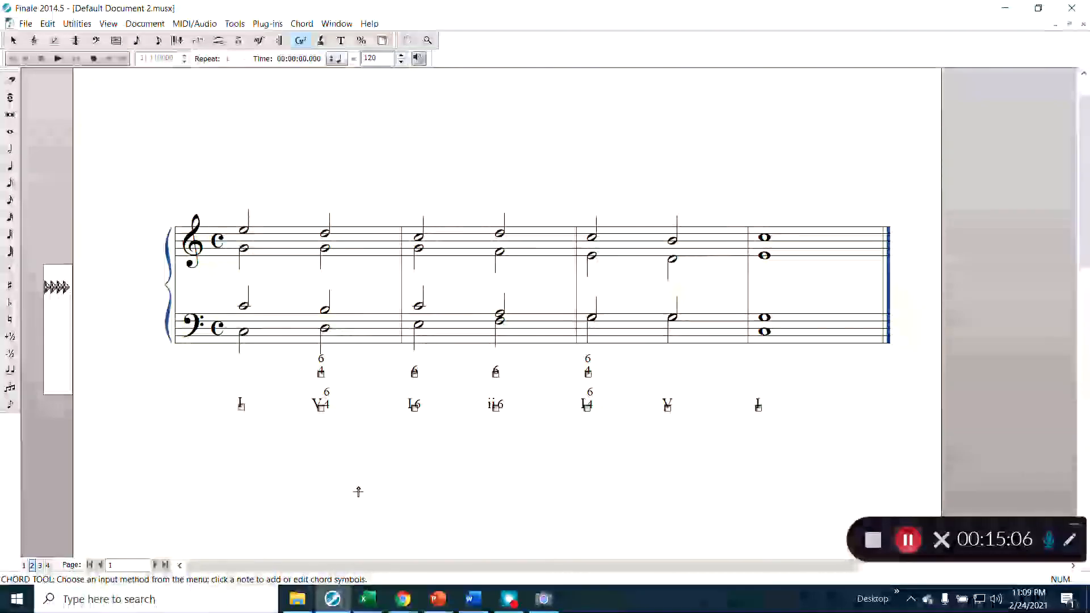
# - Start File > Save Library with Document Options, Chords & Fretboards and Page Format selected
pyautogui.click(34, 28)
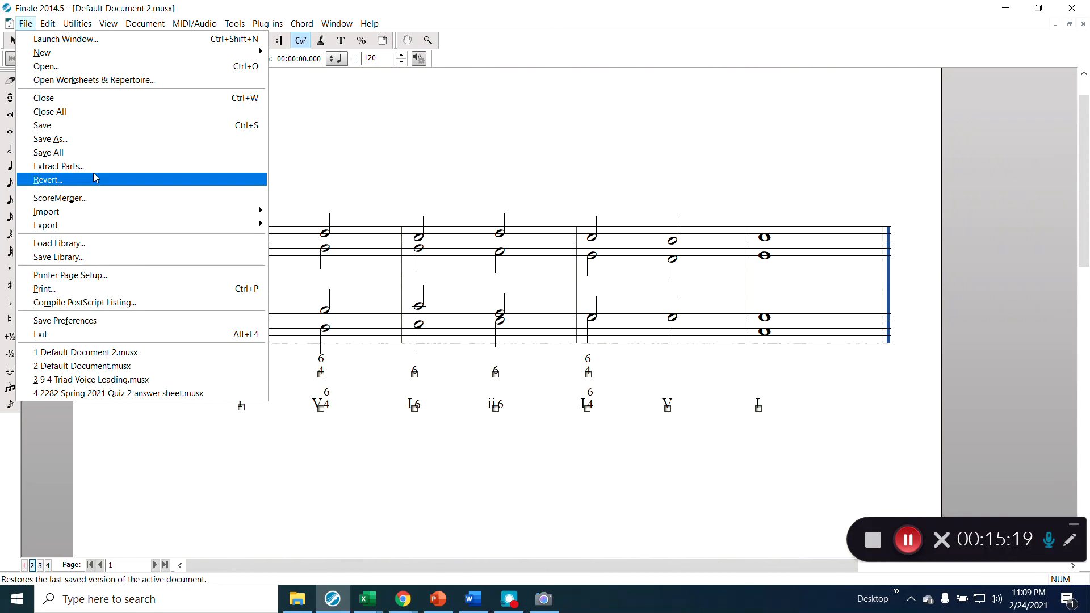
pyautogui.click(102, 258)
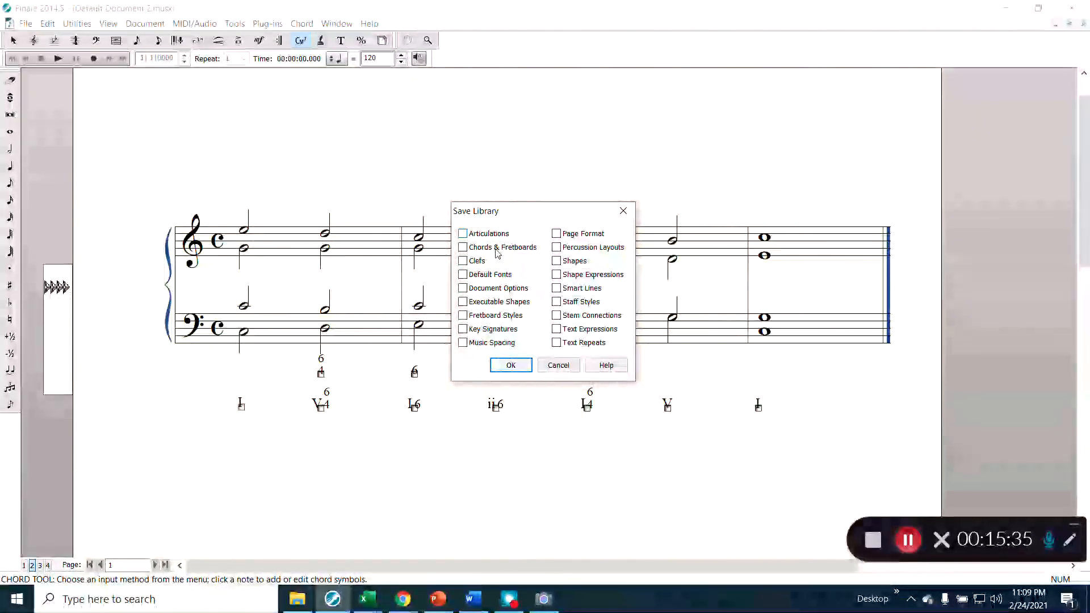
pyautogui.click(478, 293)
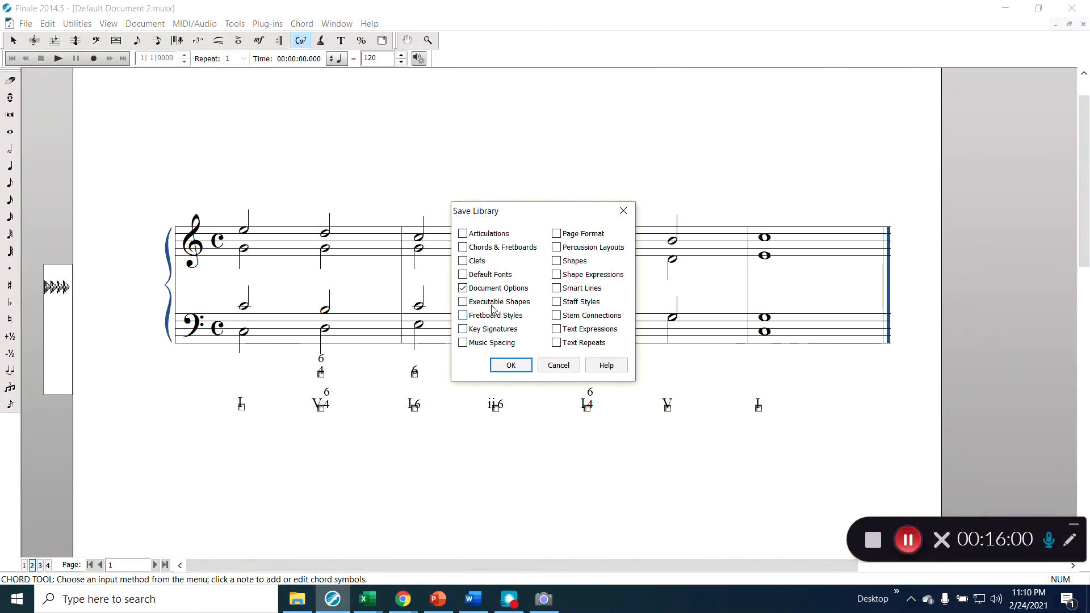
pyautogui.click(490, 248)
pyautogui.click(575, 239)
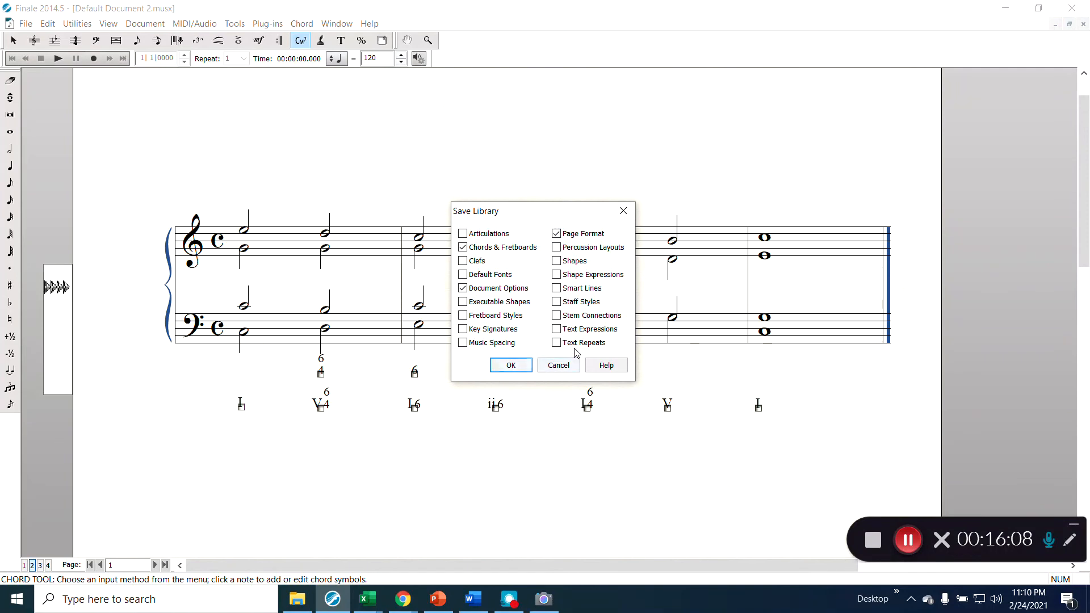
pyautogui.click(558, 367)
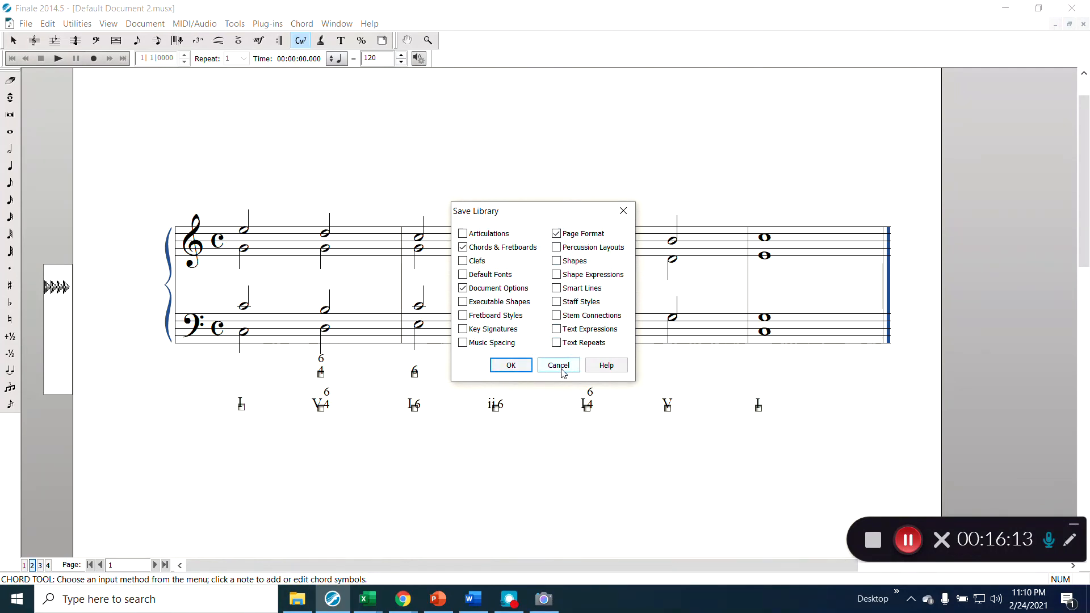
pyautogui.click(510, 364)
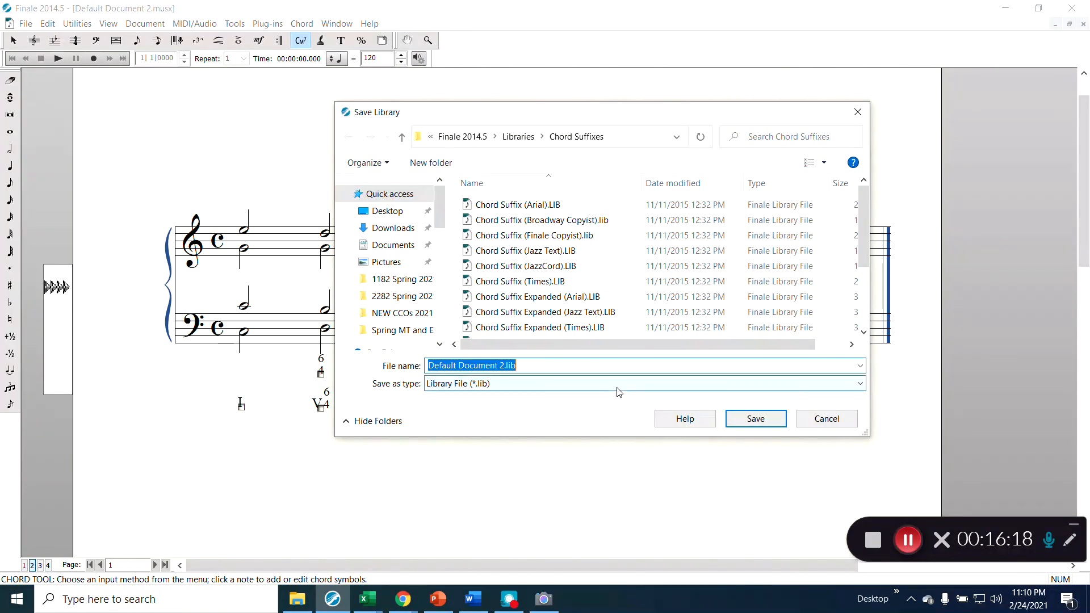
# - Cancel the library file save and return to the chorale score
pyautogui.click(833, 418)
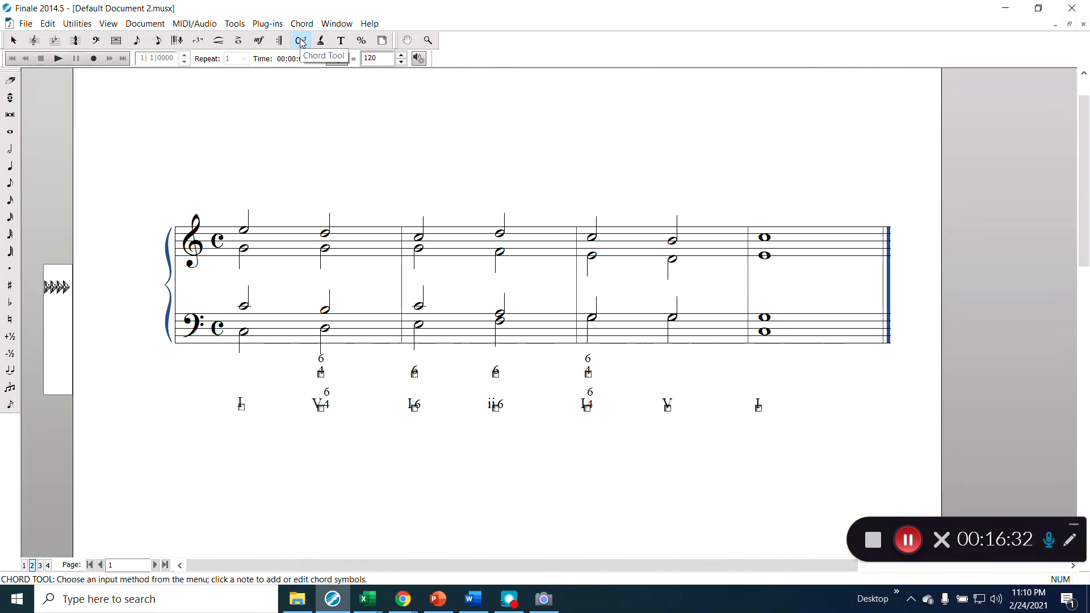
# - Open the V six-four chord's definition and browse its chord suffix library, abandoning a new suffix
pyautogui.rightClick(321, 405)
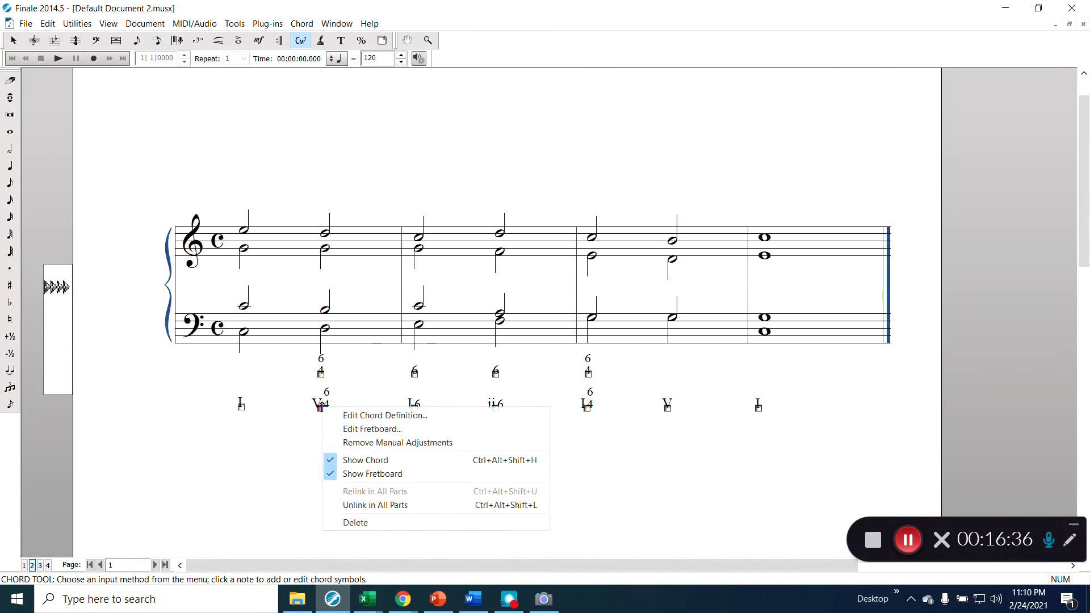
pyautogui.click(327, 417)
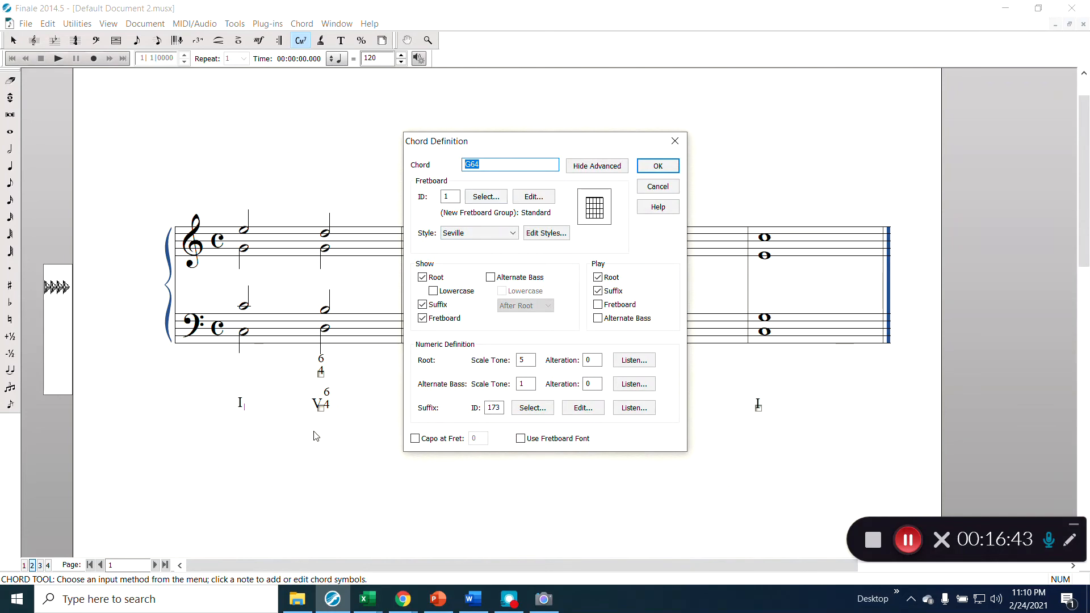
pyautogui.click(532, 408)
pyautogui.scroll(1, 538, 295)
pyautogui.scroll(1, 538, 295)
pyautogui.scroll(-3, 538, 295)
pyautogui.scroll(-5, 539, 295)
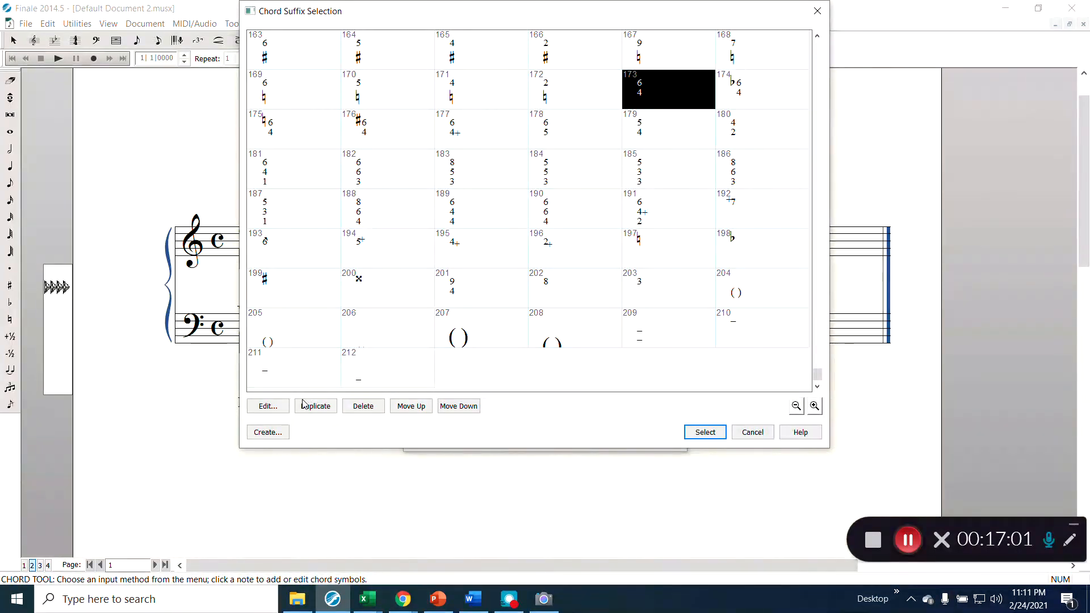
pyautogui.click(269, 434)
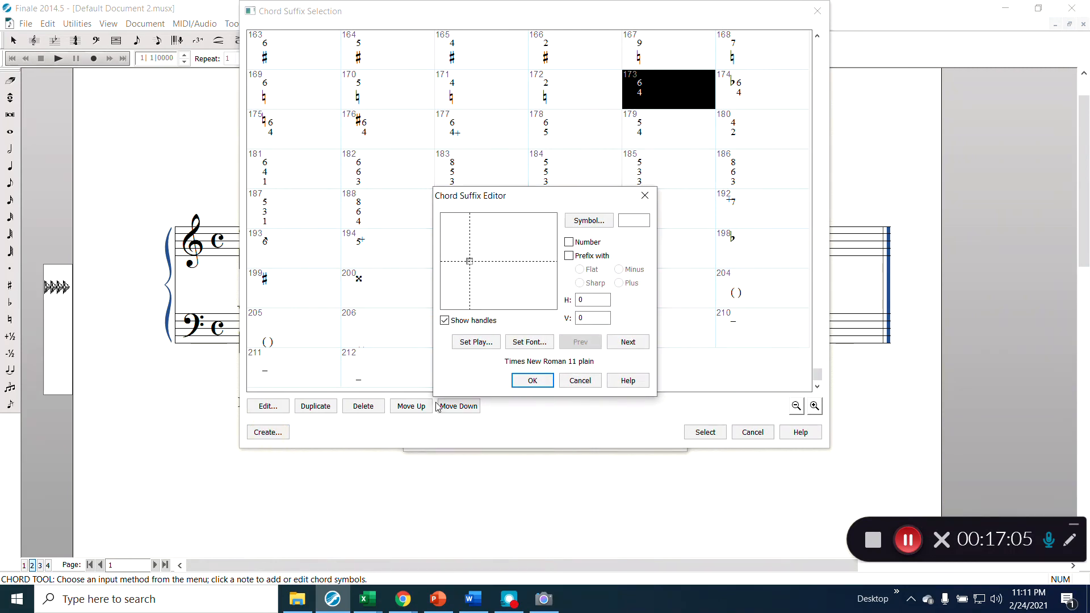
pyautogui.click(580, 380)
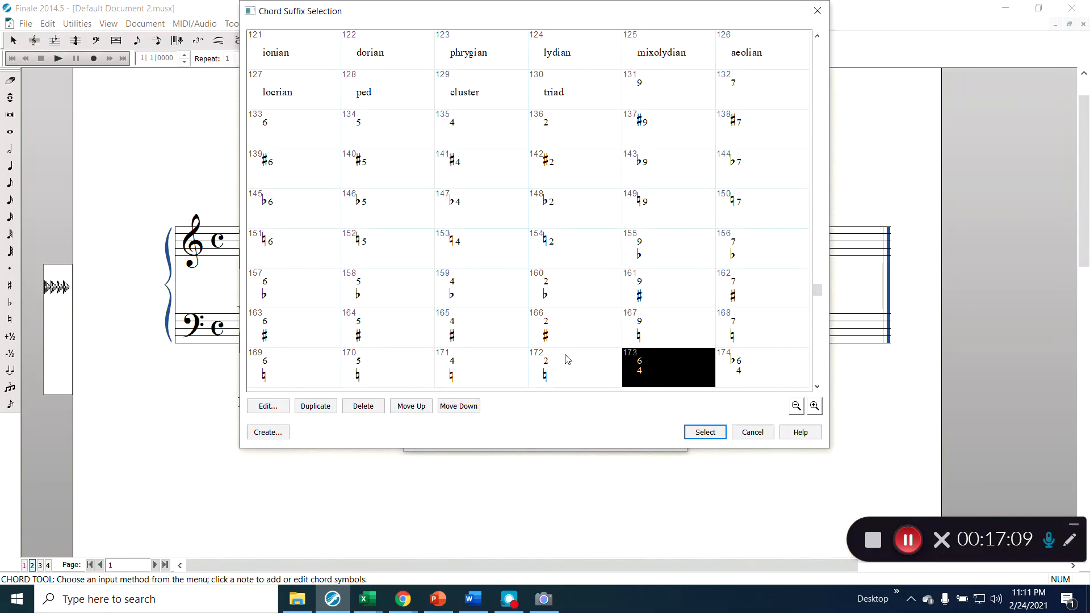
# - Scroll the suffix grid to the minor suffixes and select m♭6 as the suffix to copy
pyautogui.scroll(1, 567, 360)
pyautogui.scroll(5, 567, 360)
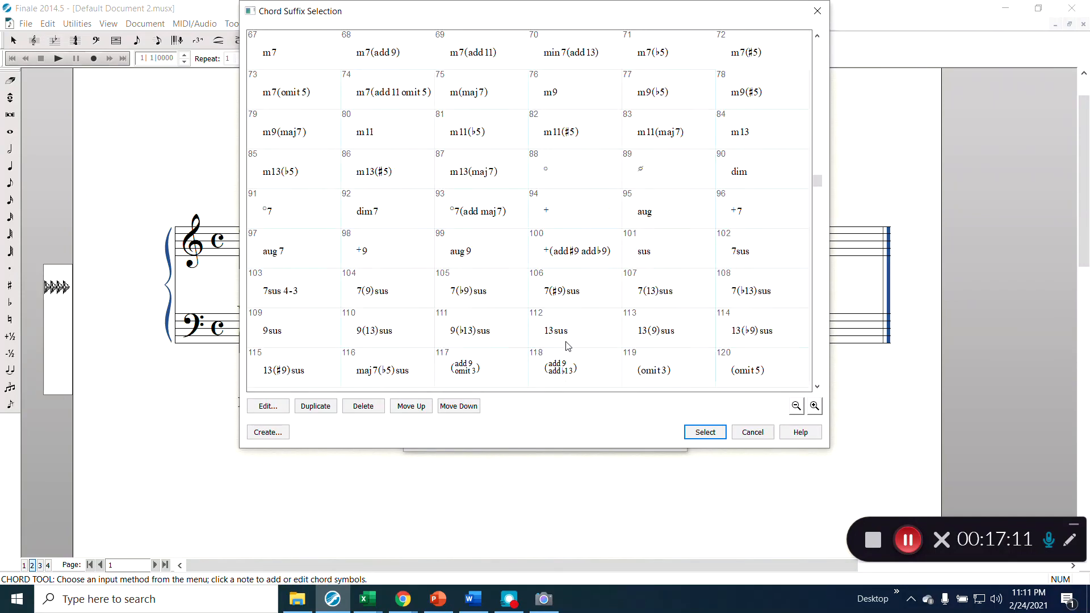
pyautogui.scroll(4, 567, 346)
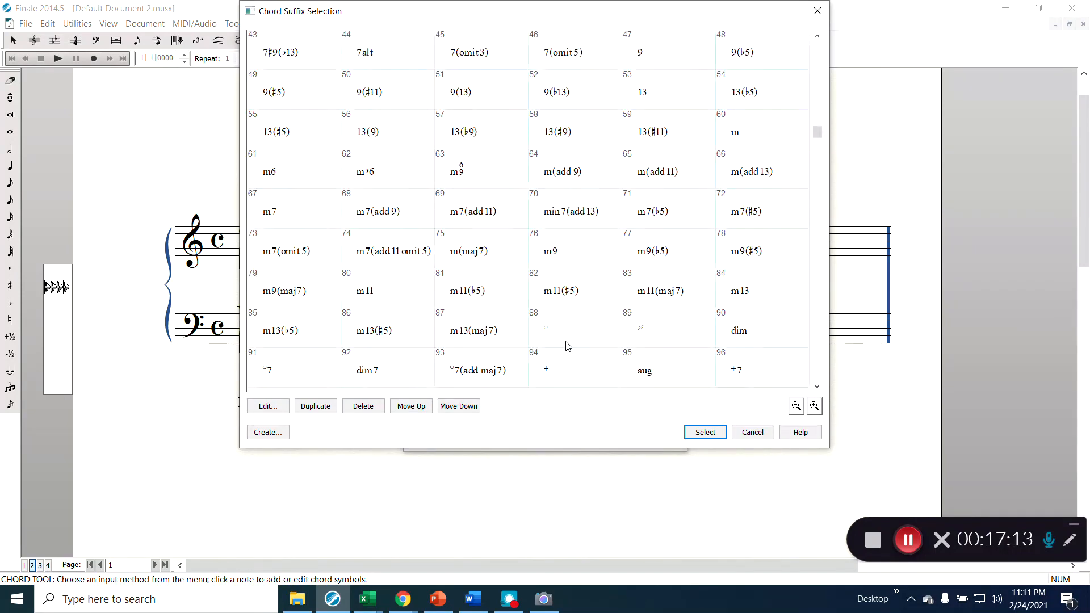
pyautogui.scroll(2, 568, 346)
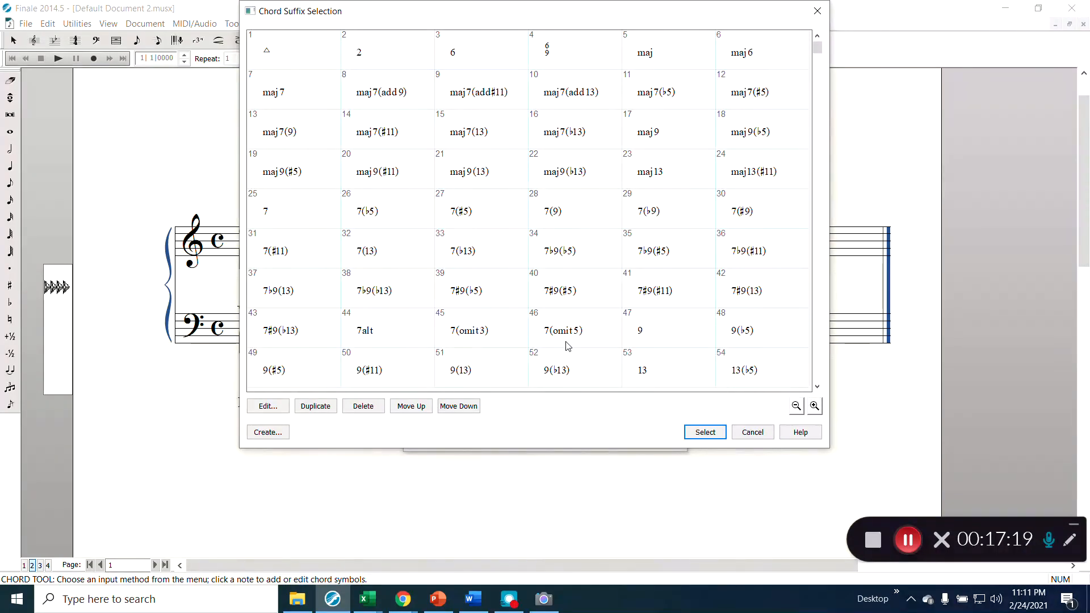
pyautogui.scroll(-1, 568, 346)
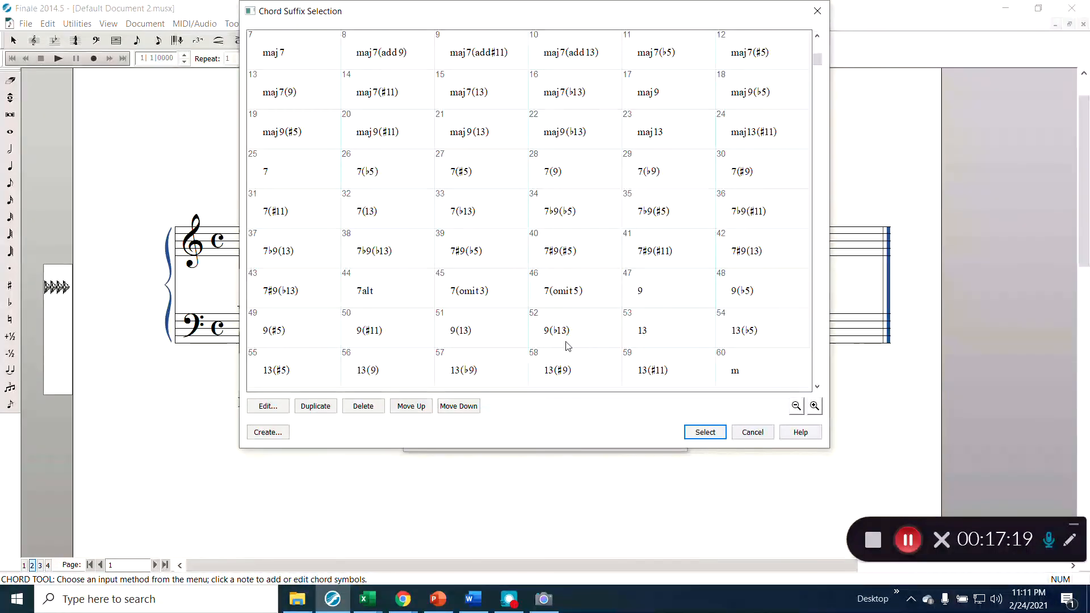
pyautogui.scroll(-2, 567, 346)
pyautogui.scroll(-1, 568, 347)
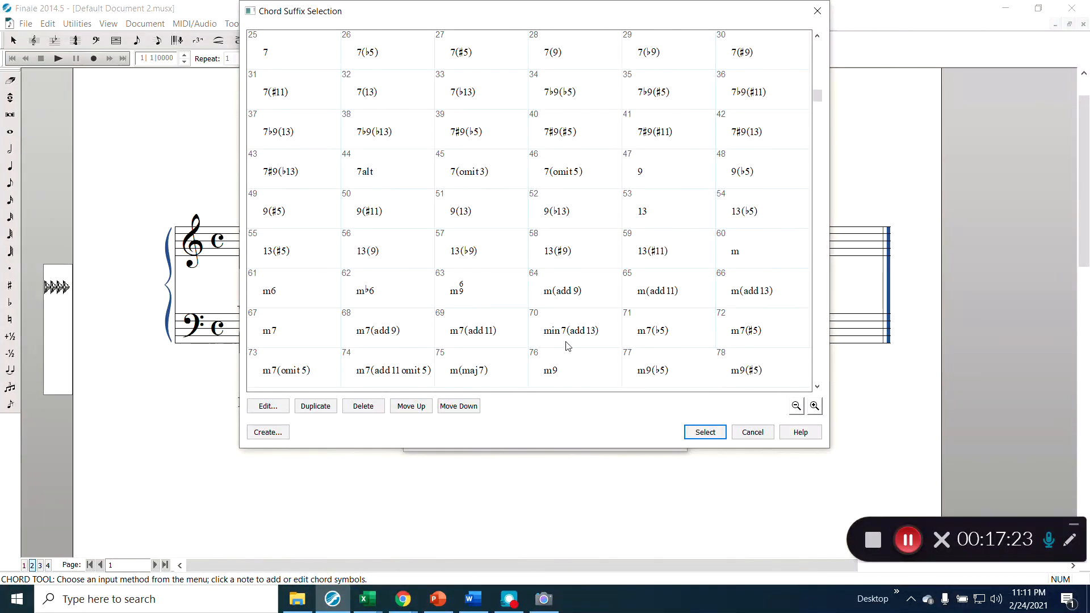
pyautogui.scroll(-2, 568, 346)
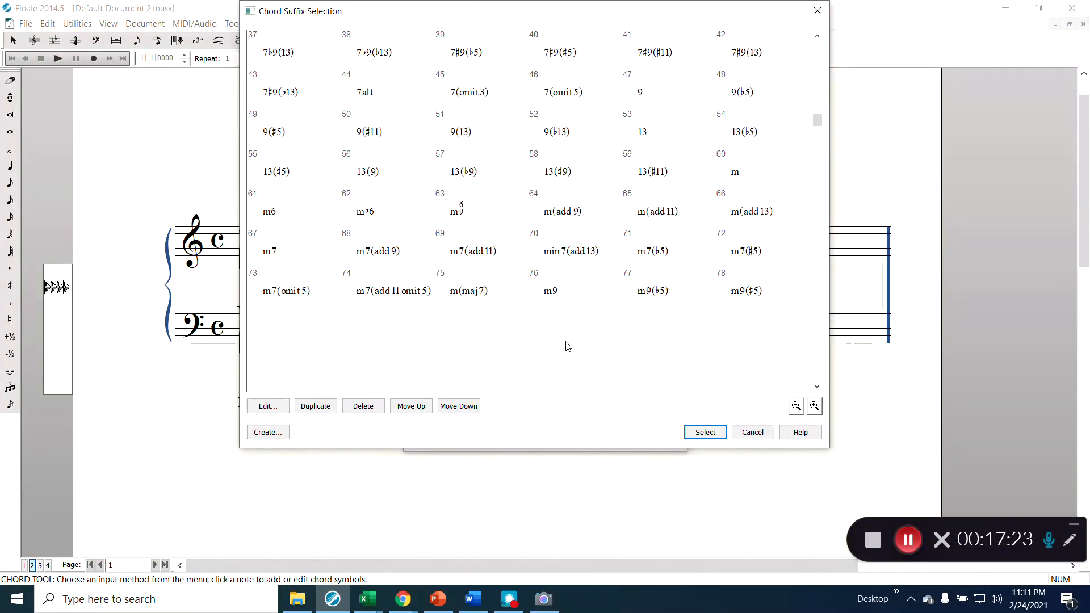
pyautogui.scroll(-1, 567, 346)
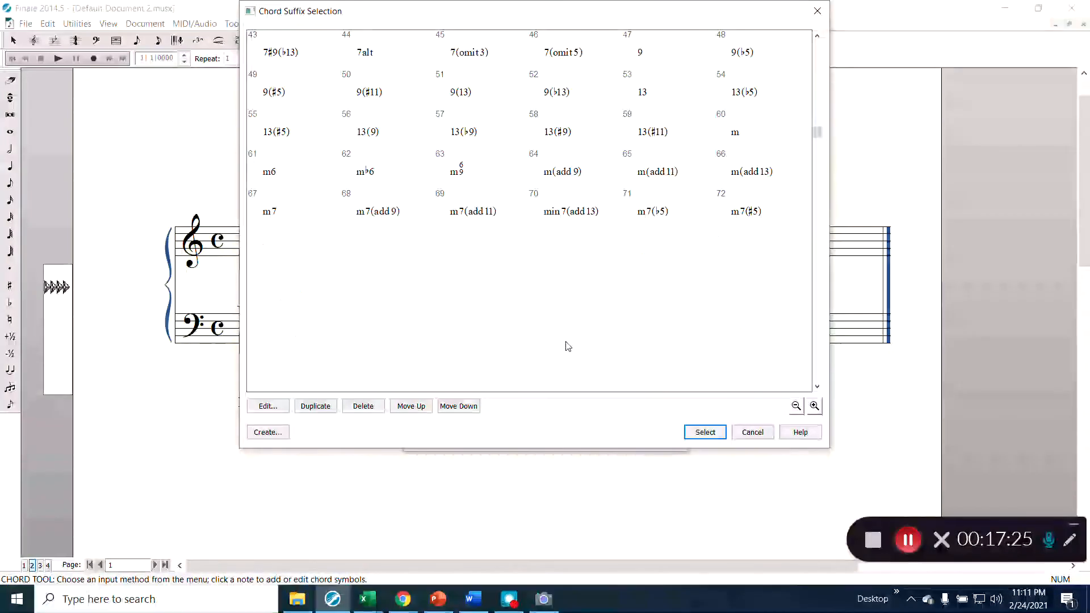
pyautogui.scroll(-1, 567, 346)
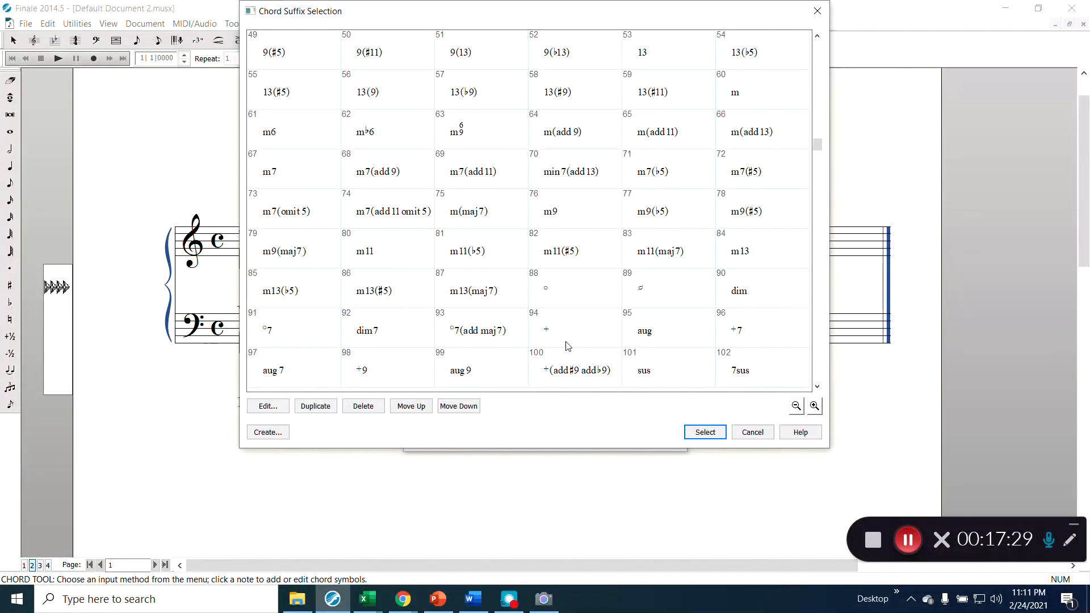
pyautogui.scroll(-1, 568, 346)
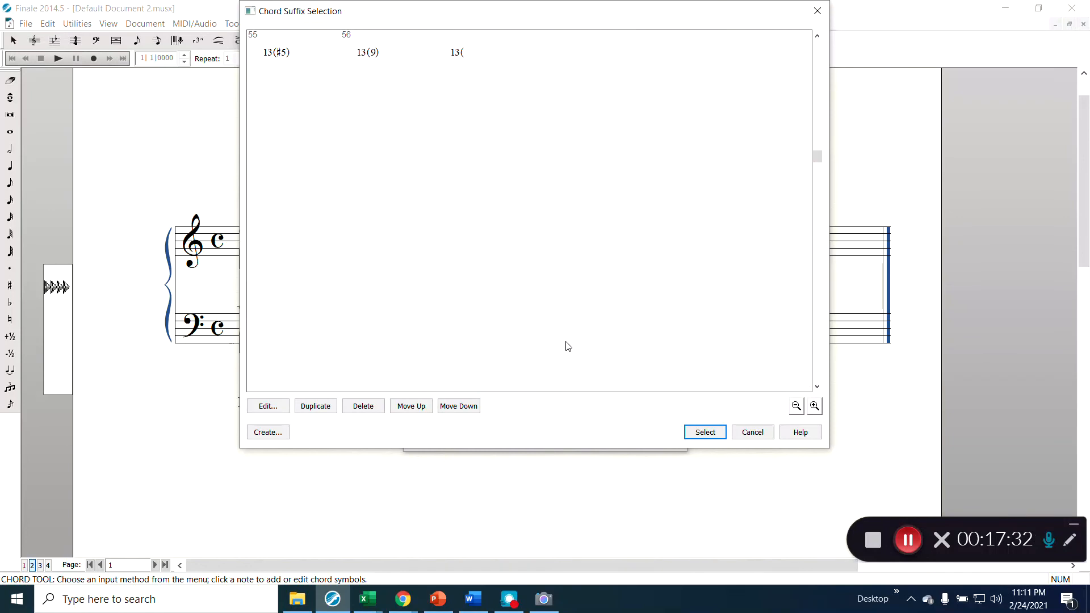
pyautogui.scroll(-4, 567, 347)
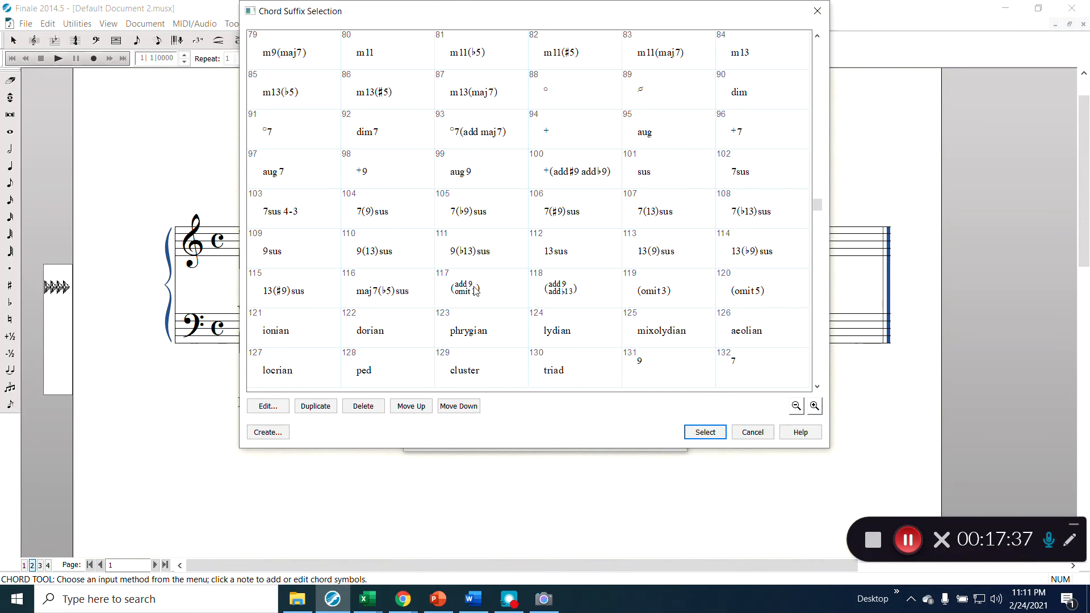
pyautogui.scroll(-3, 374, 315)
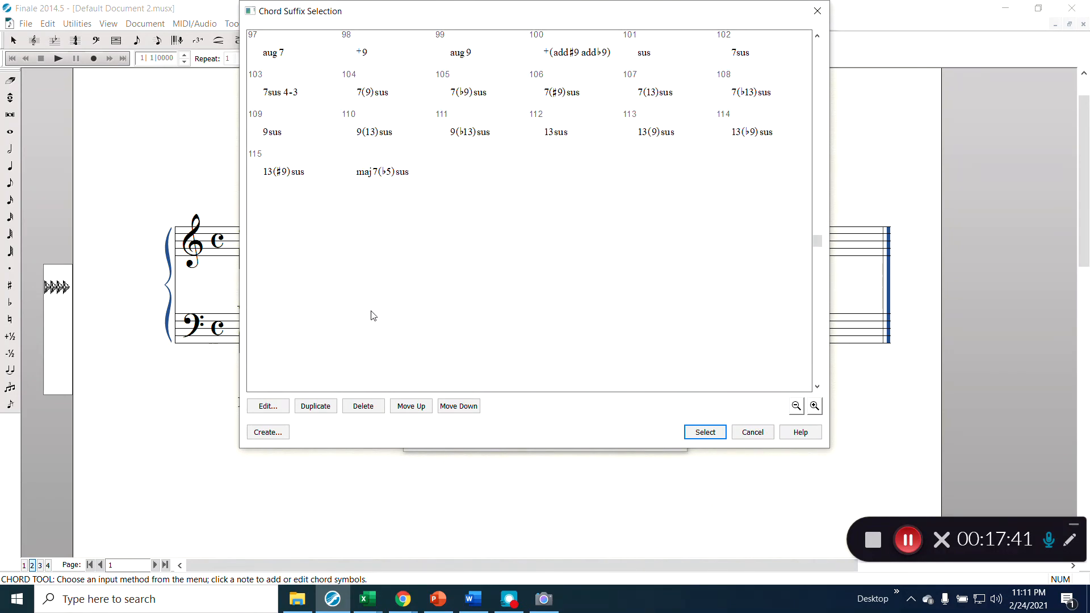
pyautogui.scroll(-1, 374, 314)
pyautogui.scroll(3, 373, 309)
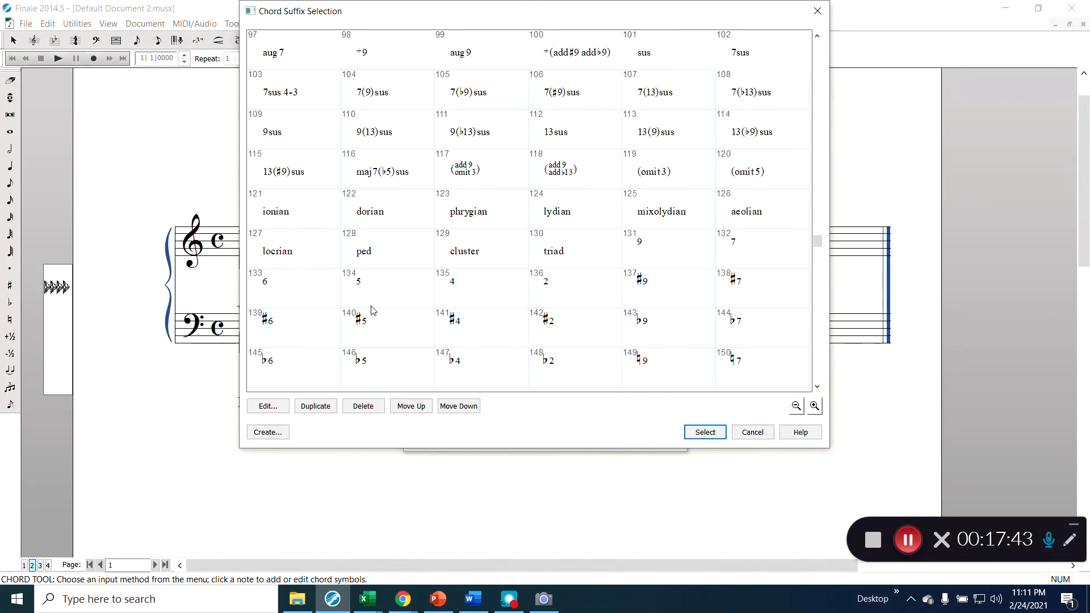
pyautogui.scroll(1, 374, 310)
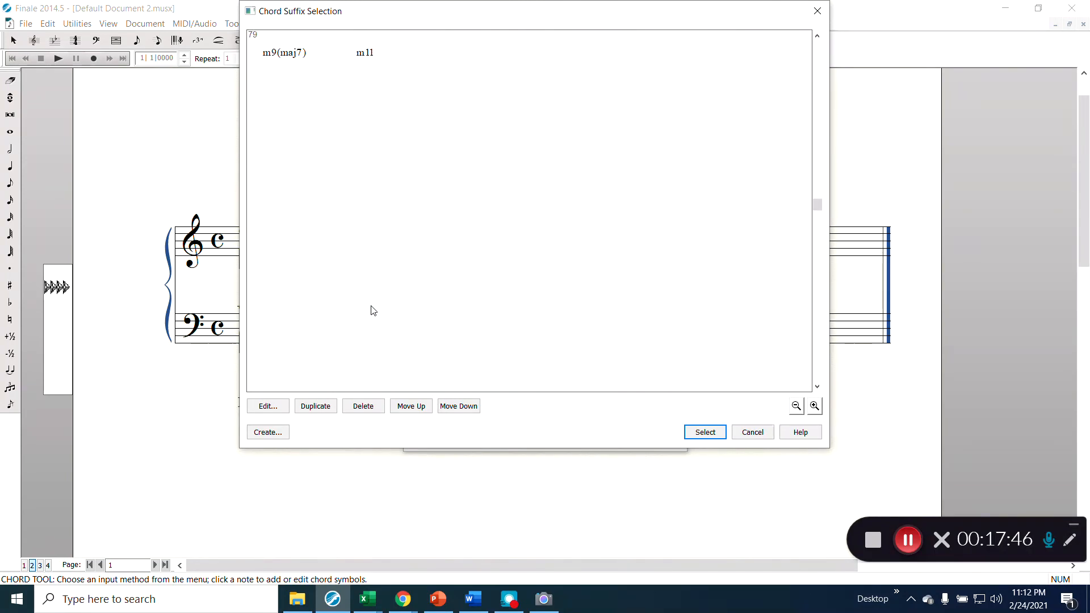
pyautogui.scroll(2, 373, 310)
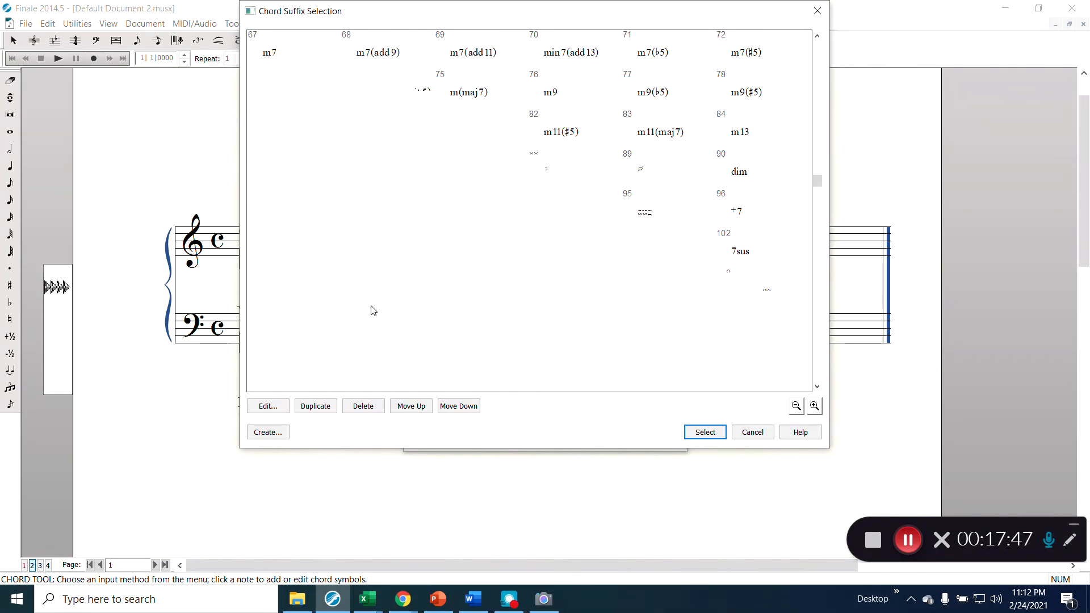
pyautogui.scroll(2, 373, 311)
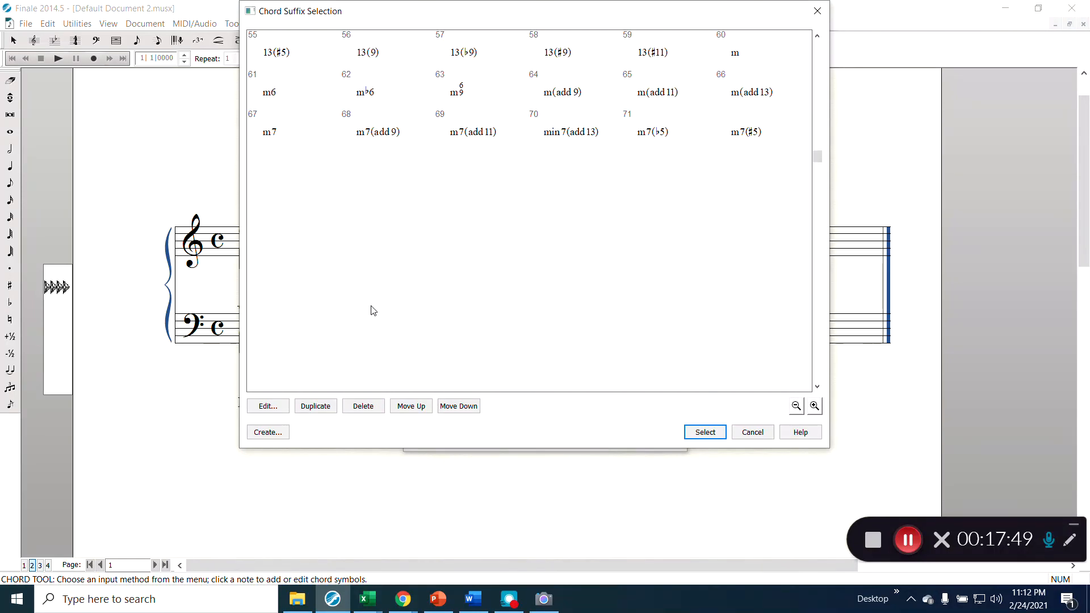
pyautogui.scroll(1, 375, 308)
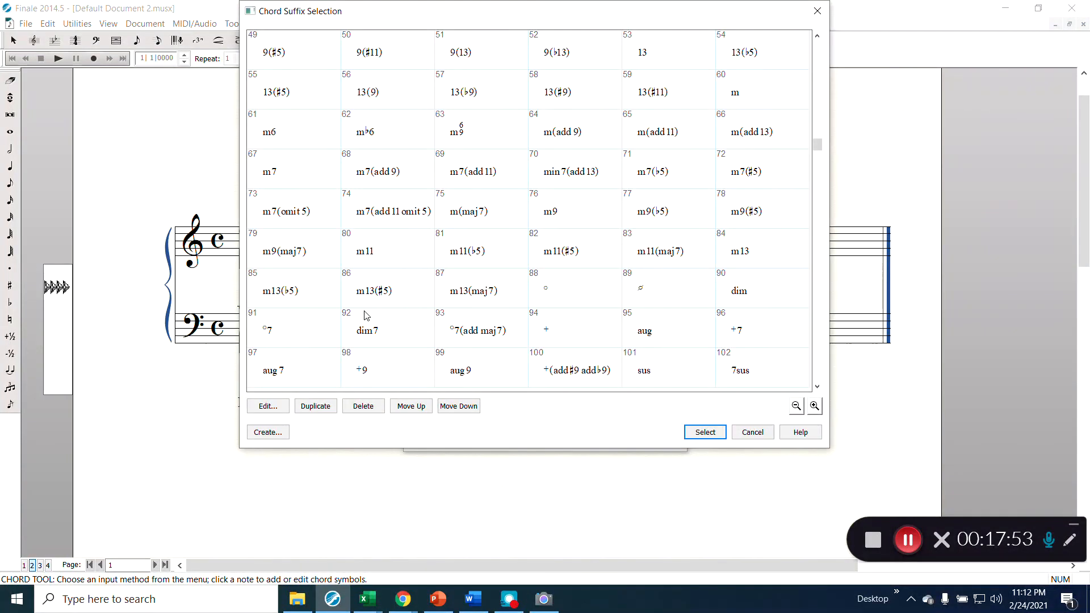
pyautogui.click(393, 142)
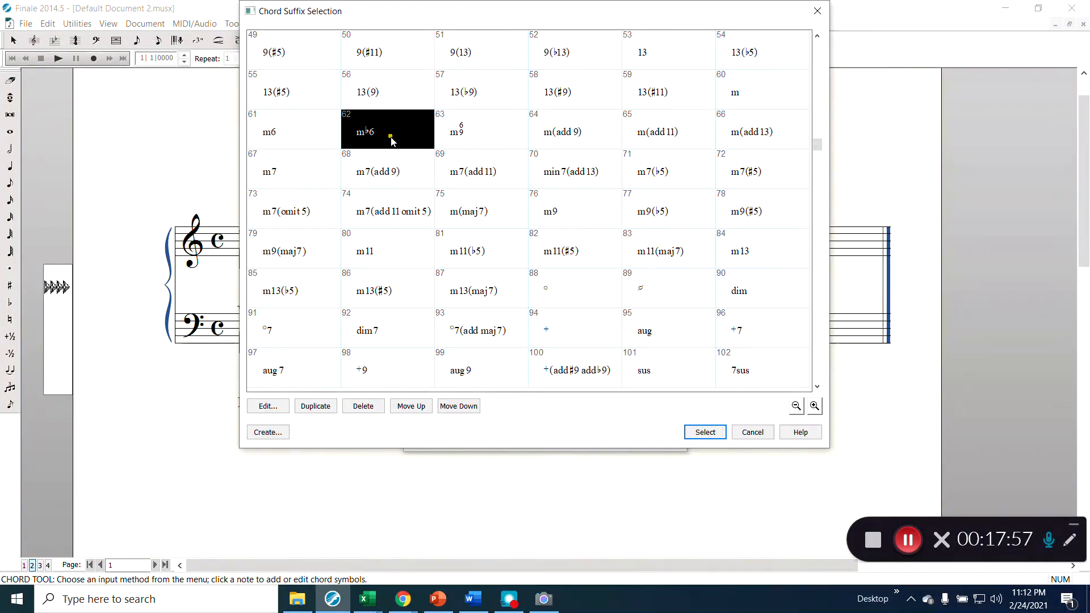
# - Duplicate m♭6 as suffix 213 and change its text to G, r, 6, nudging the 6 right
pyautogui.click(337, 413)
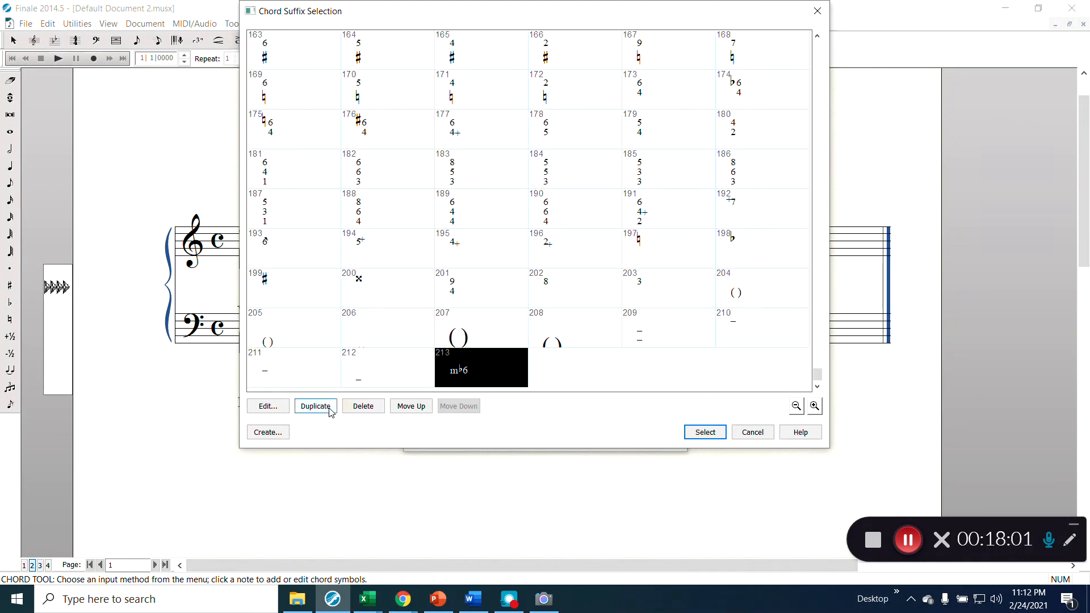
pyautogui.click(276, 409)
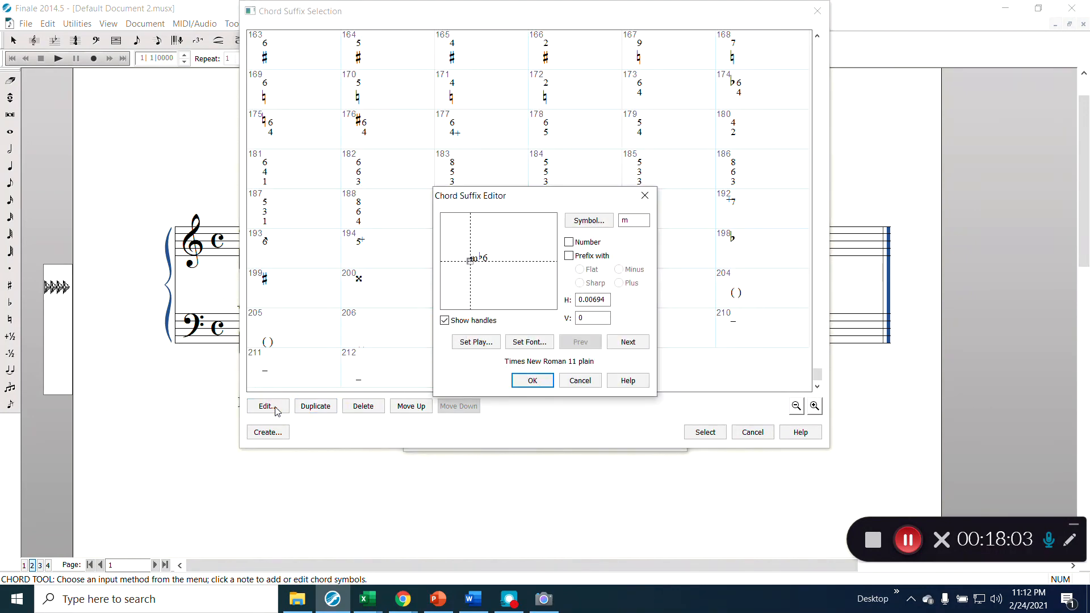
pyautogui.click(635, 223)
pyautogui.doubleClick(634, 224)
pyautogui.click(628, 342)
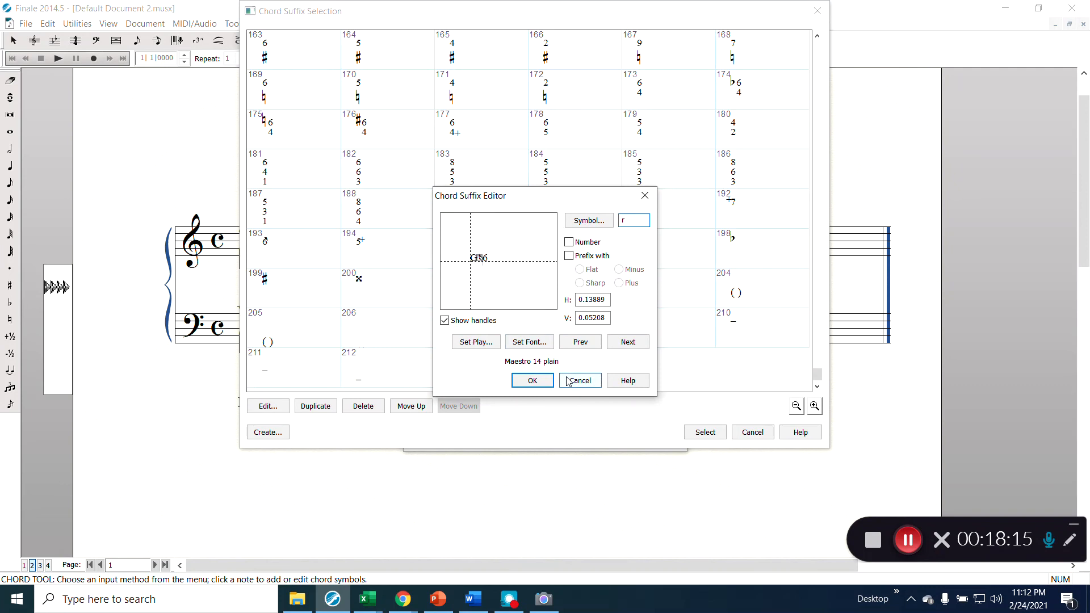
pyautogui.click(628, 341)
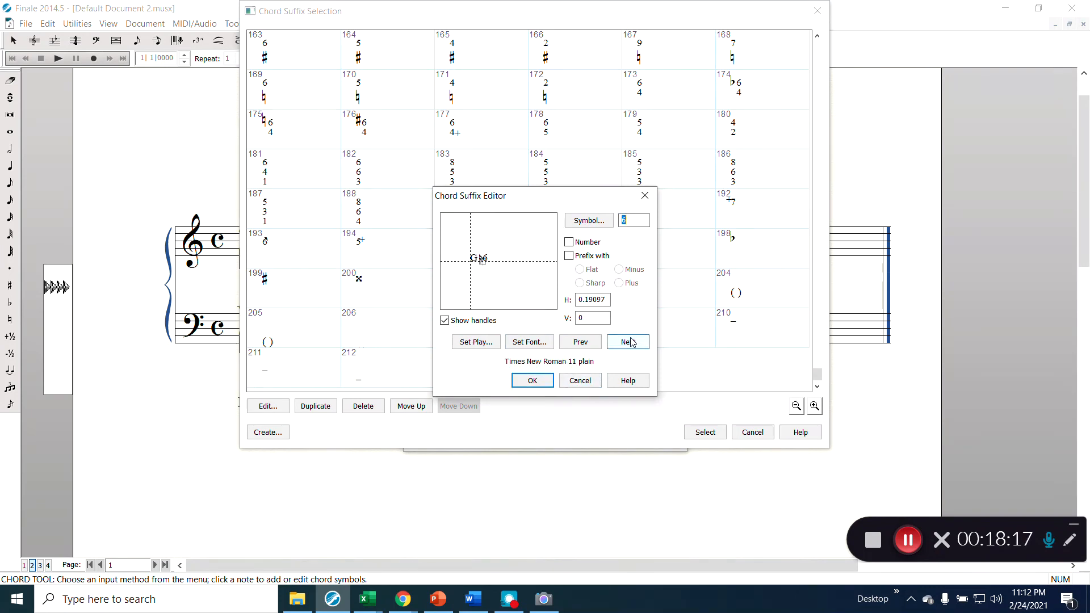
pyautogui.moveTo(482, 263); pyautogui.dragTo(487, 267)
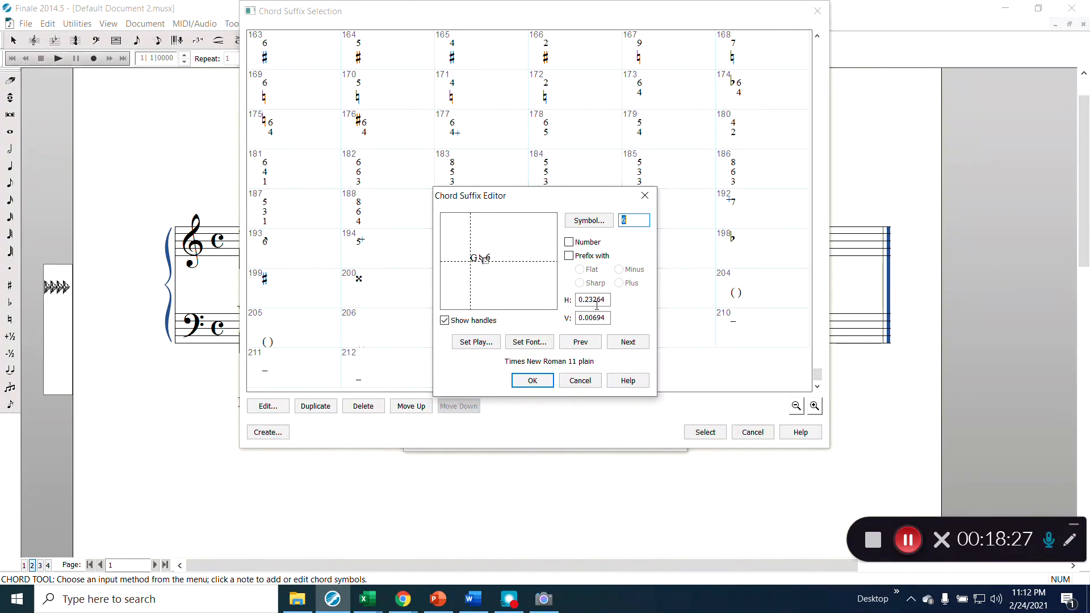
pyautogui.click(581, 343)
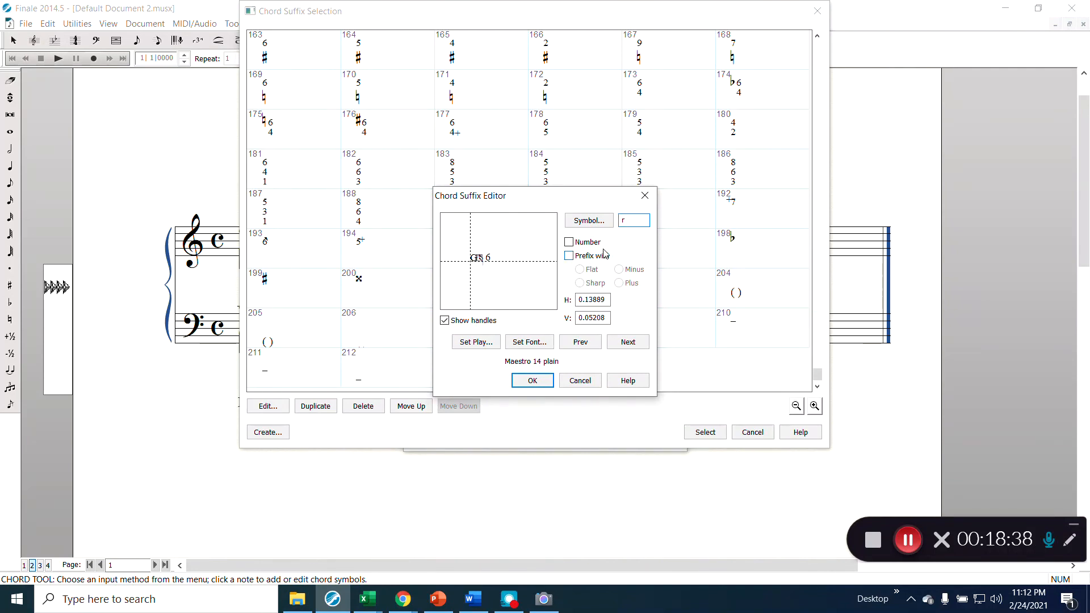
# - Set the r's font to MaestroTimes 14 and save the new Gr6 suffix
pyautogui.click(535, 344)
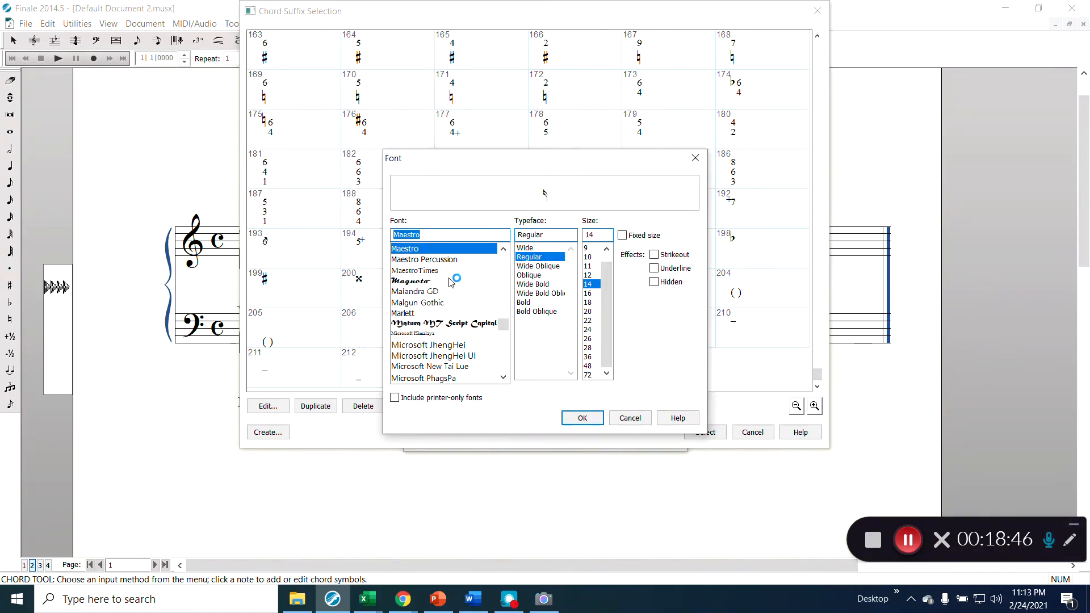
pyautogui.click(434, 271)
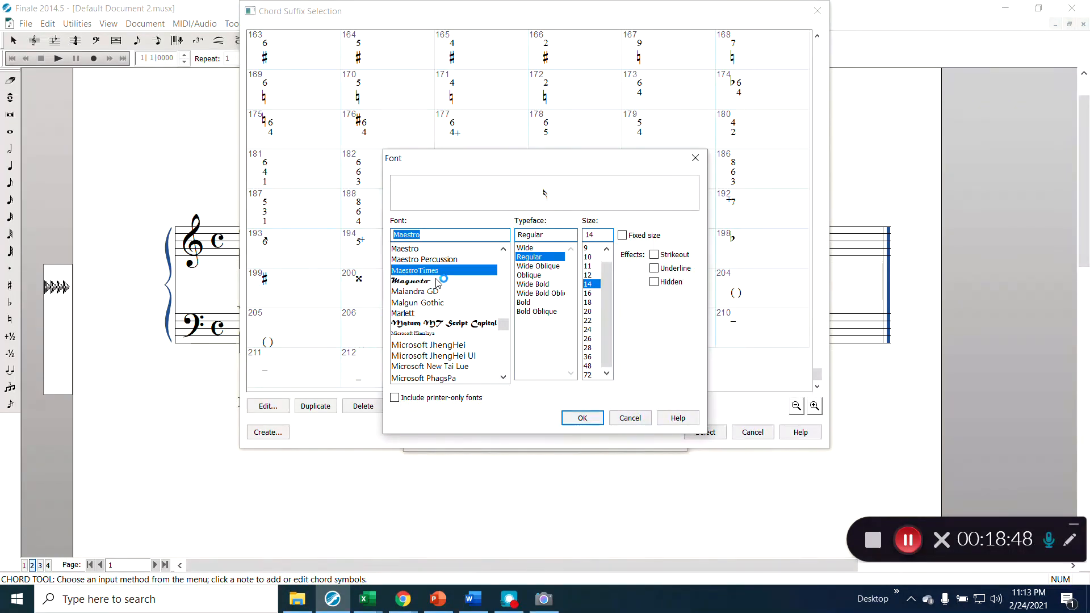
pyautogui.click(571, 423)
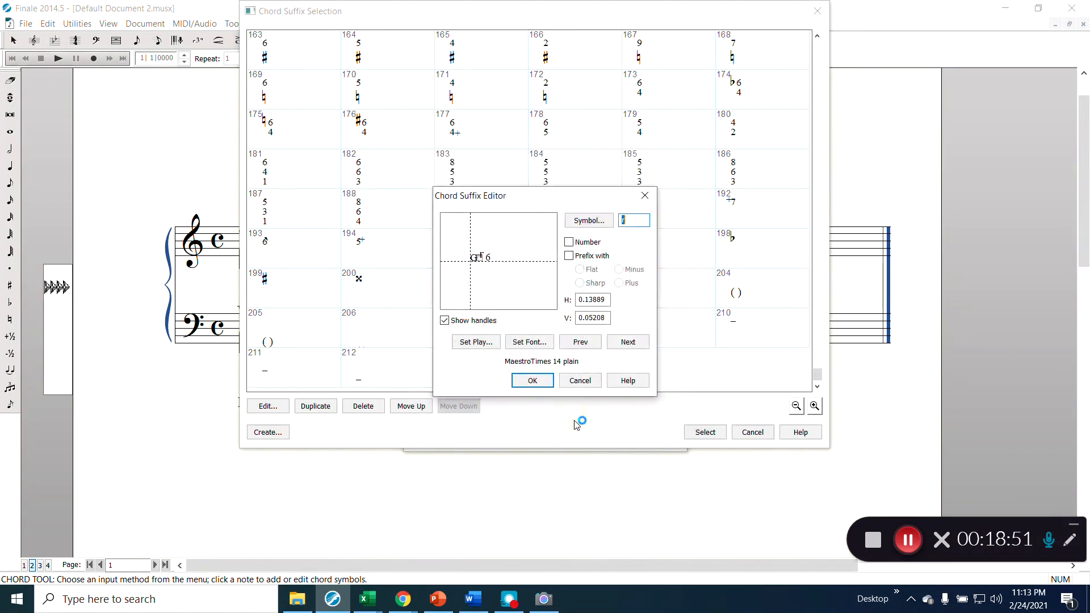
pyautogui.click(549, 381)
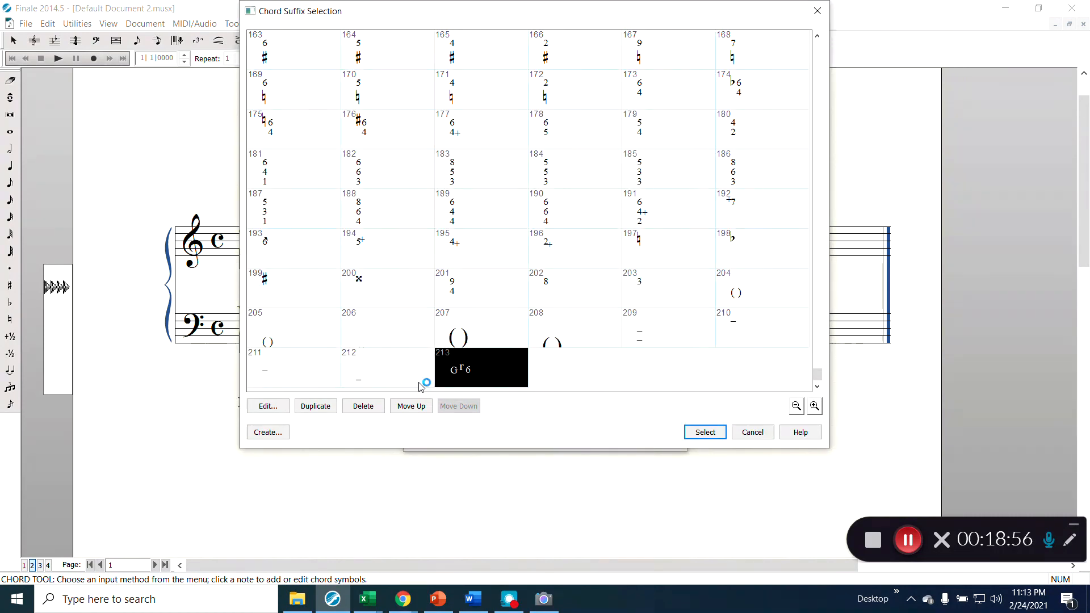
# - Drag the r and 6 of suffix 213 beside the G and set the 6's vertical offset to 0
pyautogui.click(269, 407)
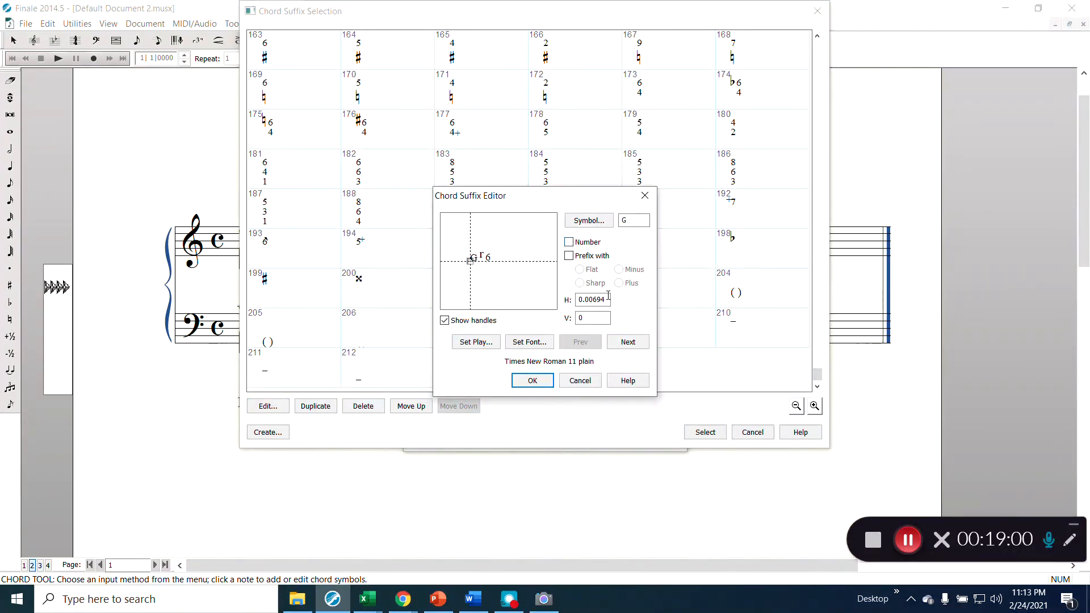
pyautogui.click(626, 345)
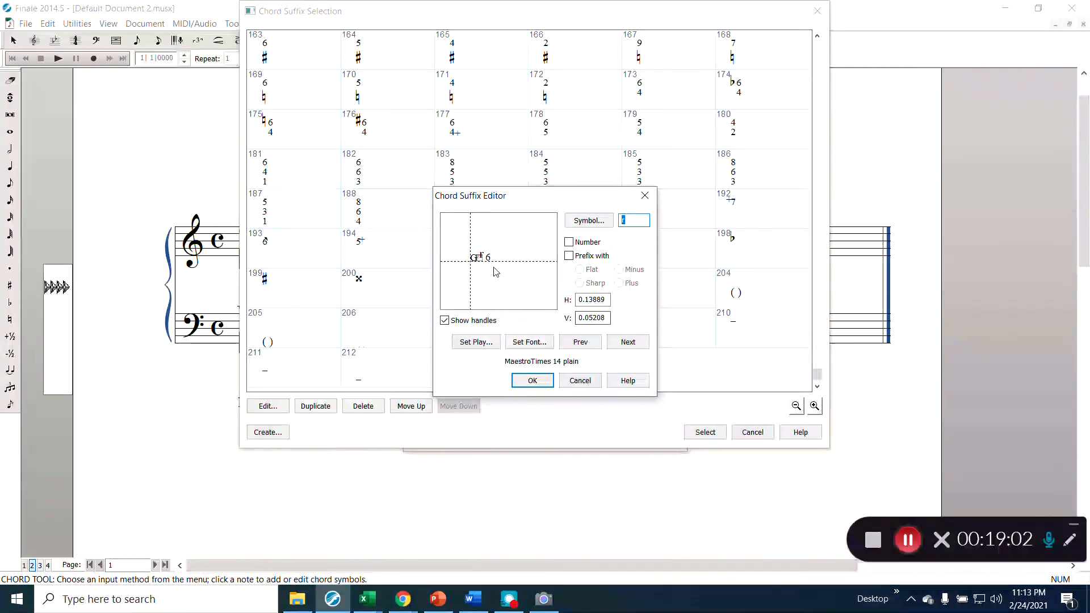
pyautogui.moveTo(480, 260); pyautogui.dragTo(479, 263)
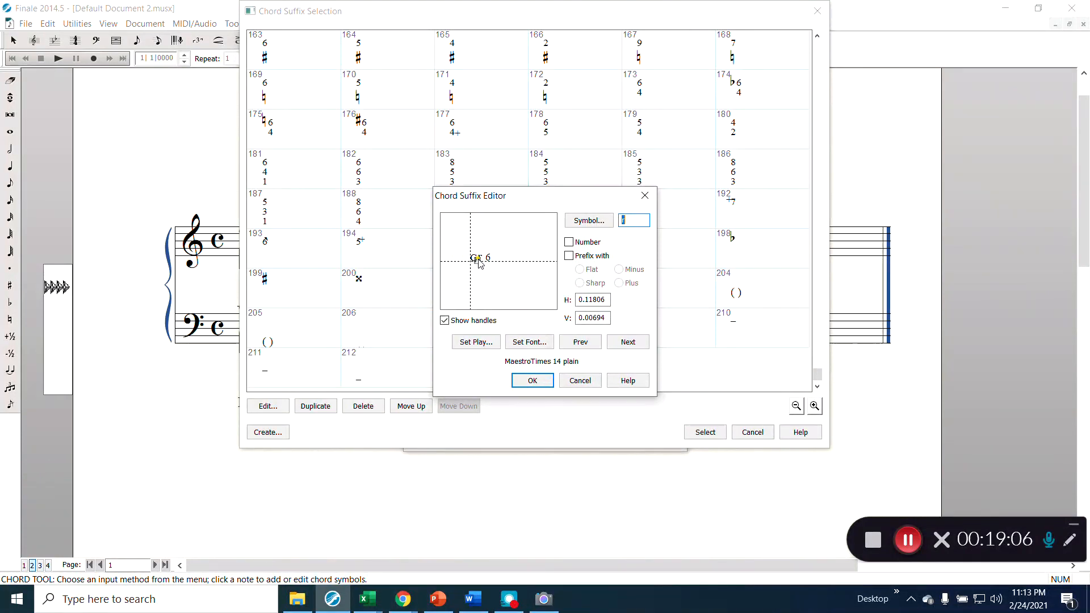
pyautogui.click(619, 342)
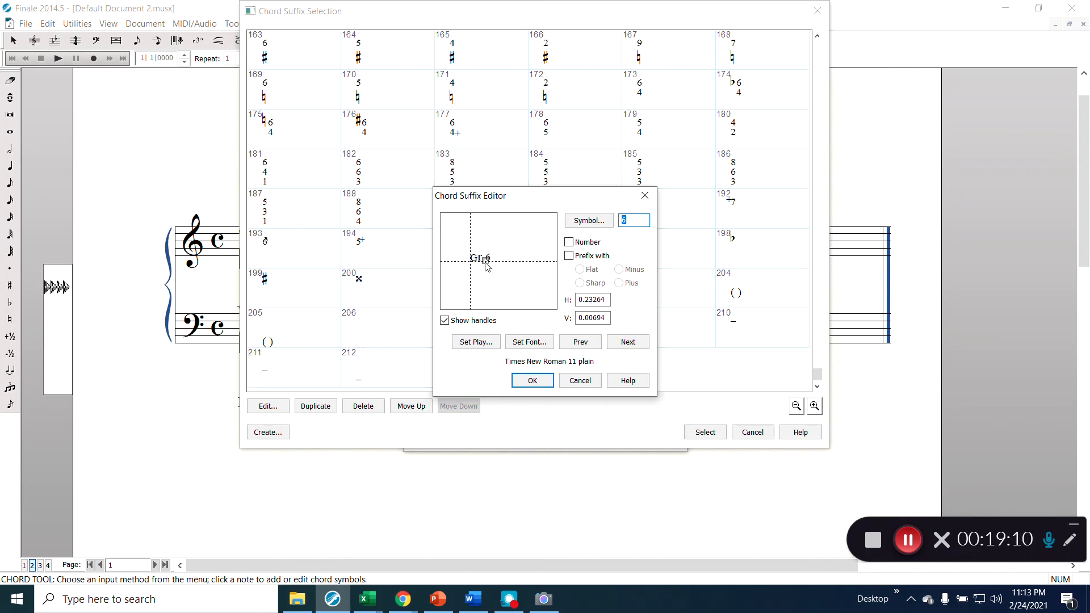
pyautogui.moveTo(487, 267); pyautogui.dragTo(484, 263)
pyautogui.doubleClick(604, 318)
pyautogui.write('0')
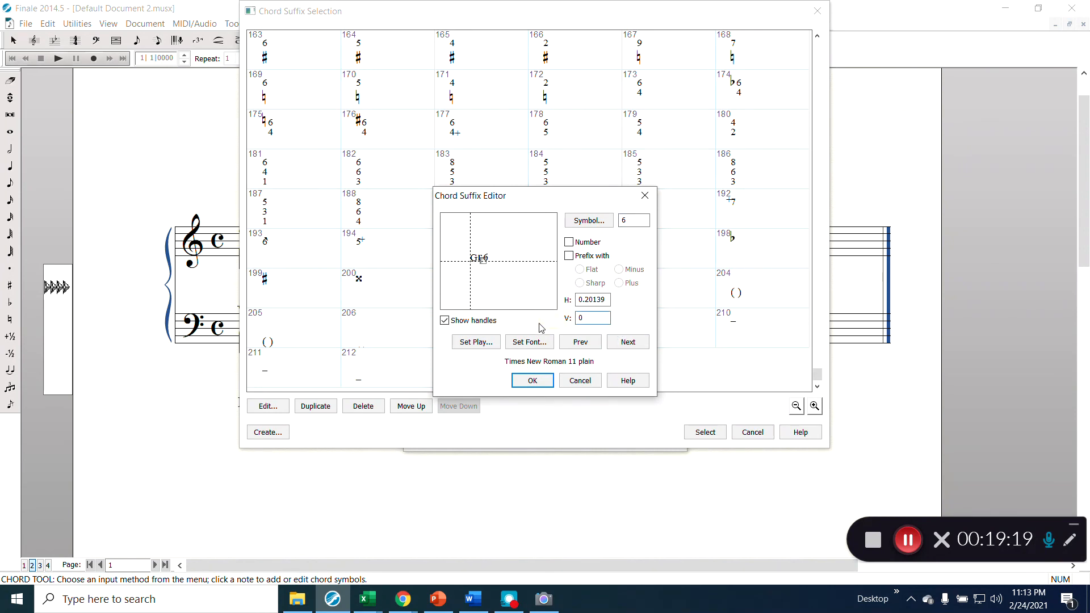
pyautogui.click(532, 381)
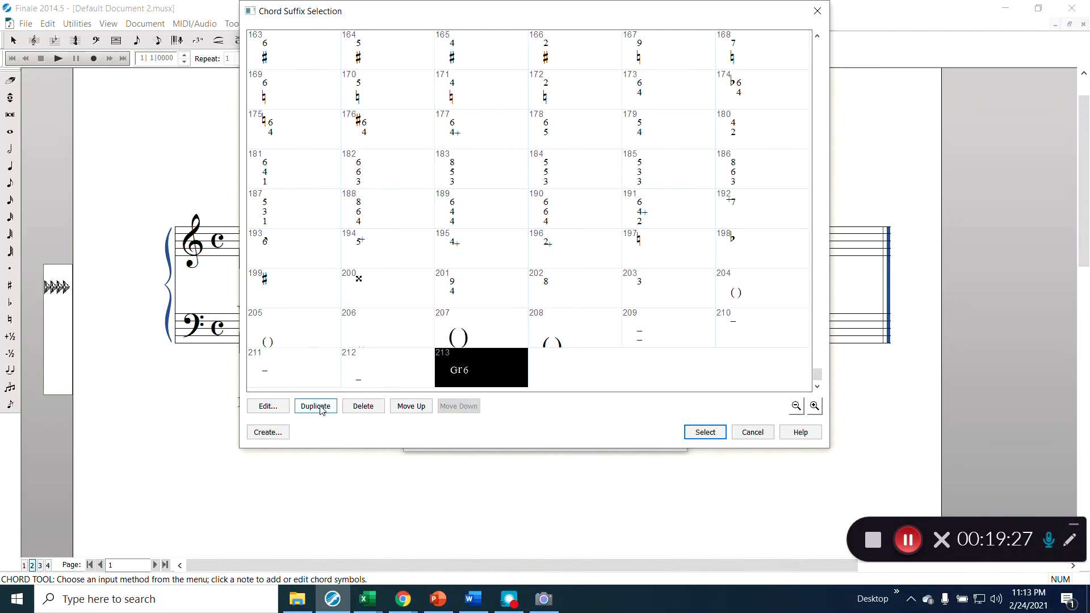
# - Set the r's vertical offset to 0, save, and choose suffix 213 for the chord
pyautogui.click(269, 407)
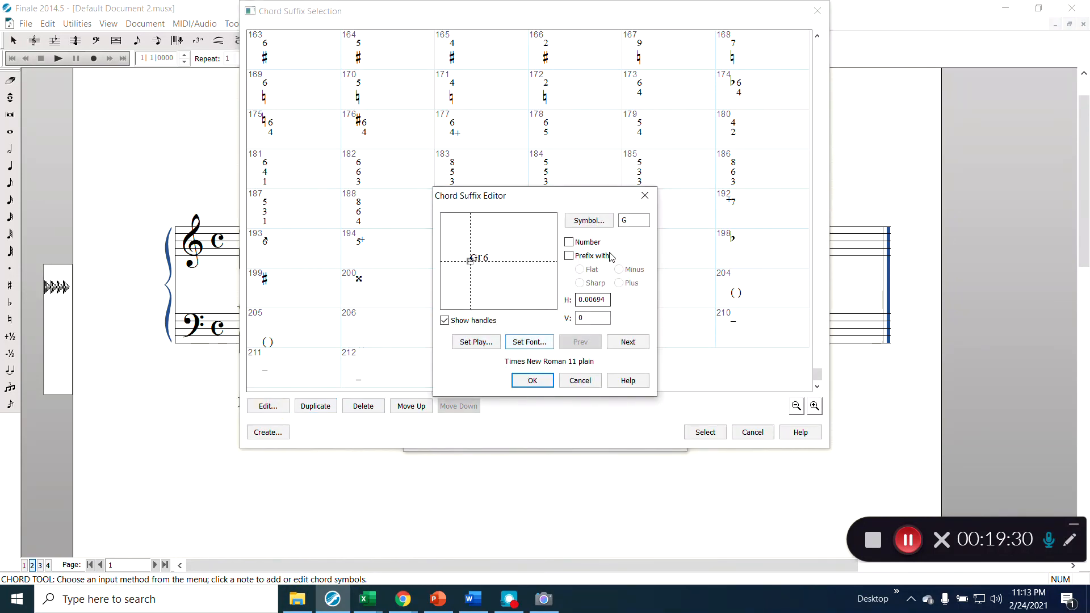
pyautogui.click(626, 342)
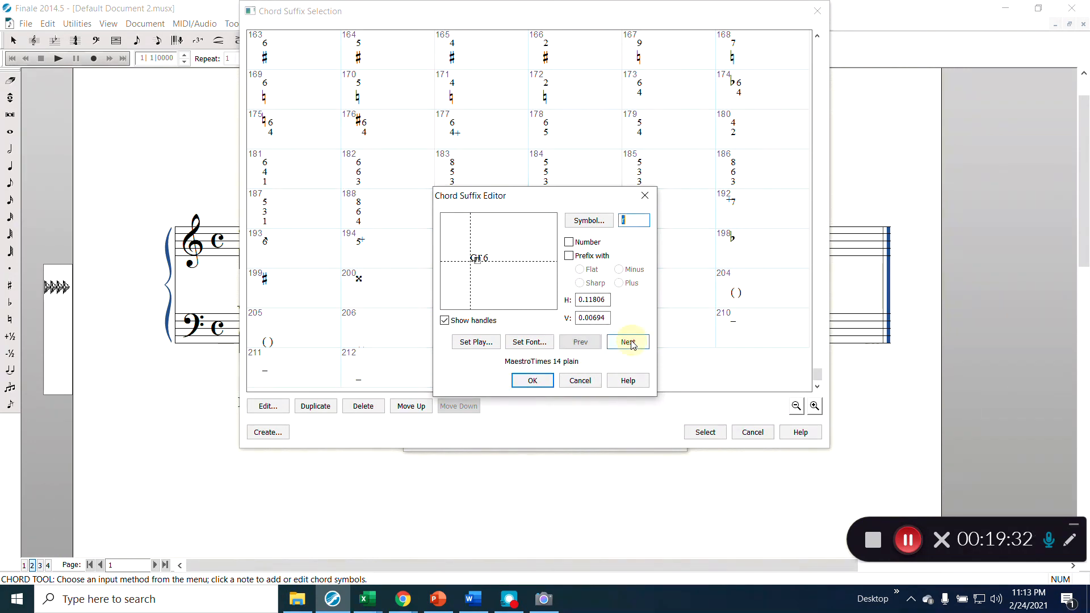
pyautogui.doubleClick(602, 318)
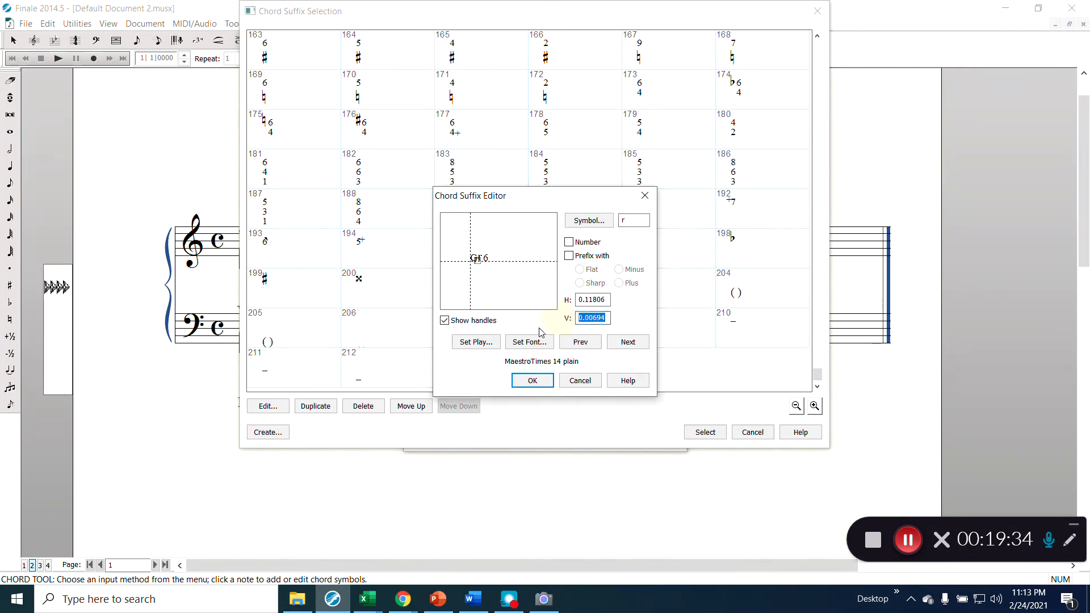
pyautogui.write('0')
pyautogui.click(527, 381)
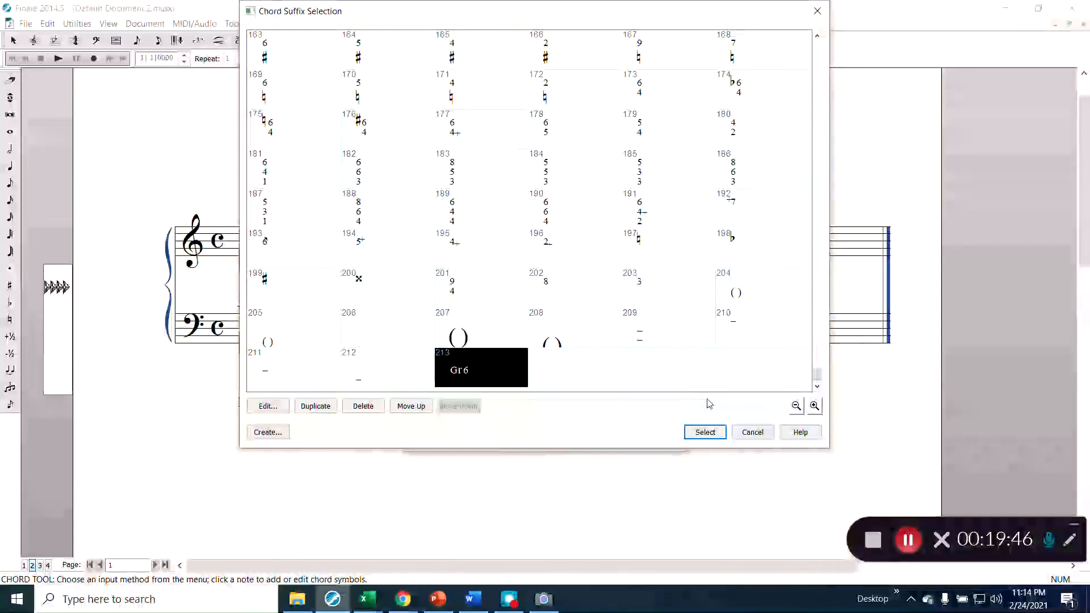
pyautogui.click(704, 434)
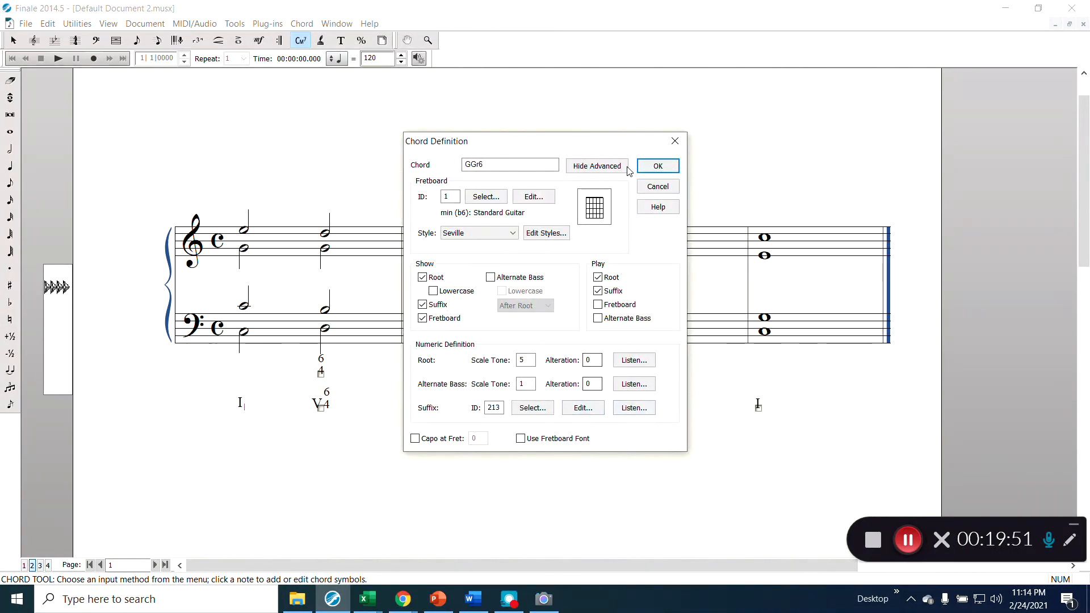
# - Confirm the chord definition so bar 1's second chord reads V Gr6, then dismiss the File menu
pyautogui.click(660, 165)
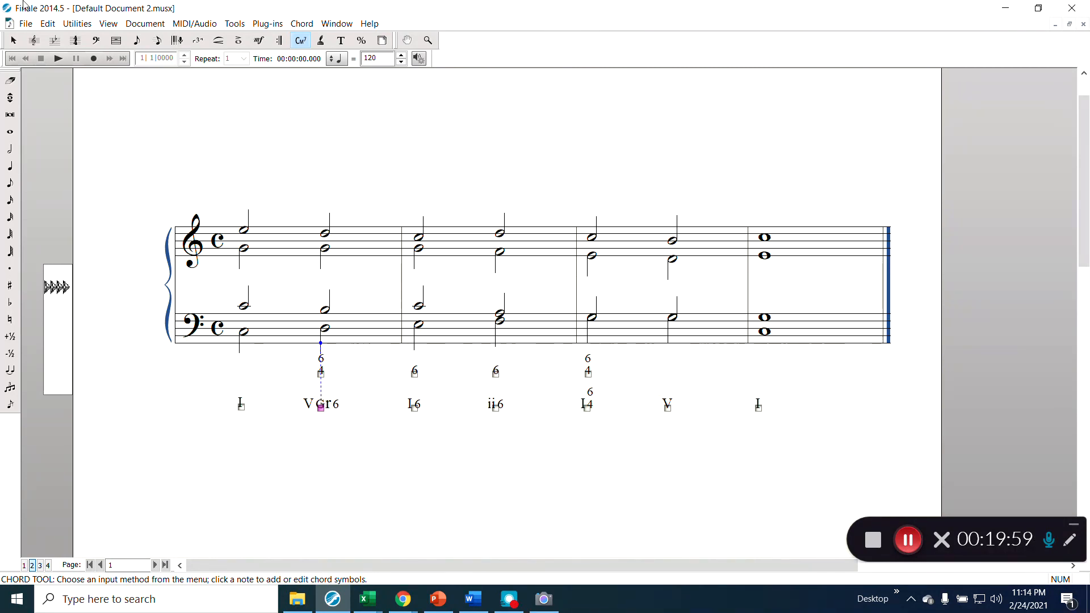
pyautogui.click(25, 25)
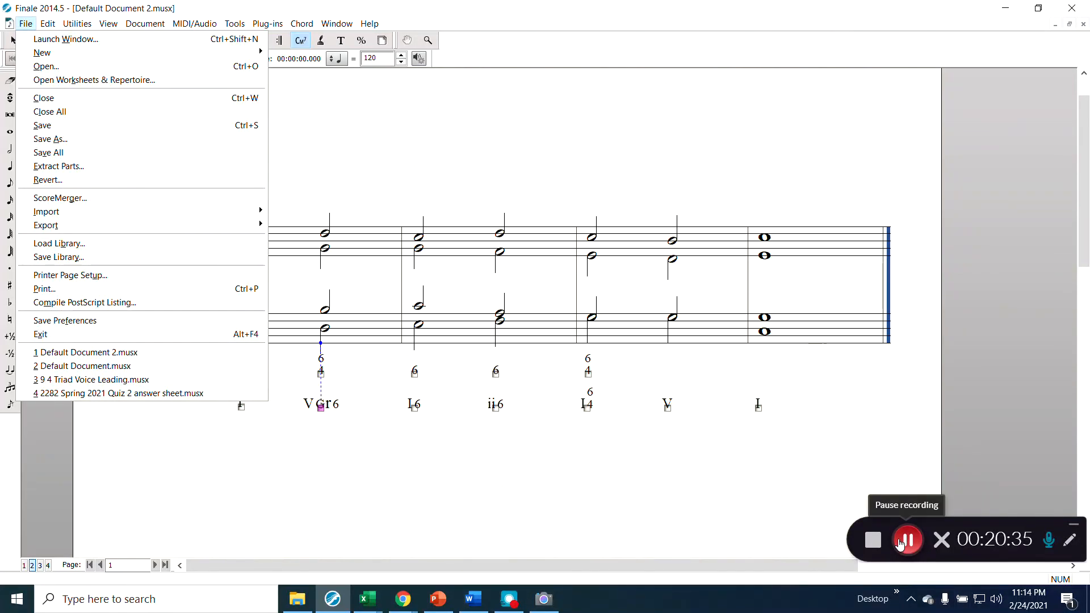
pyautogui.click(558, 462)
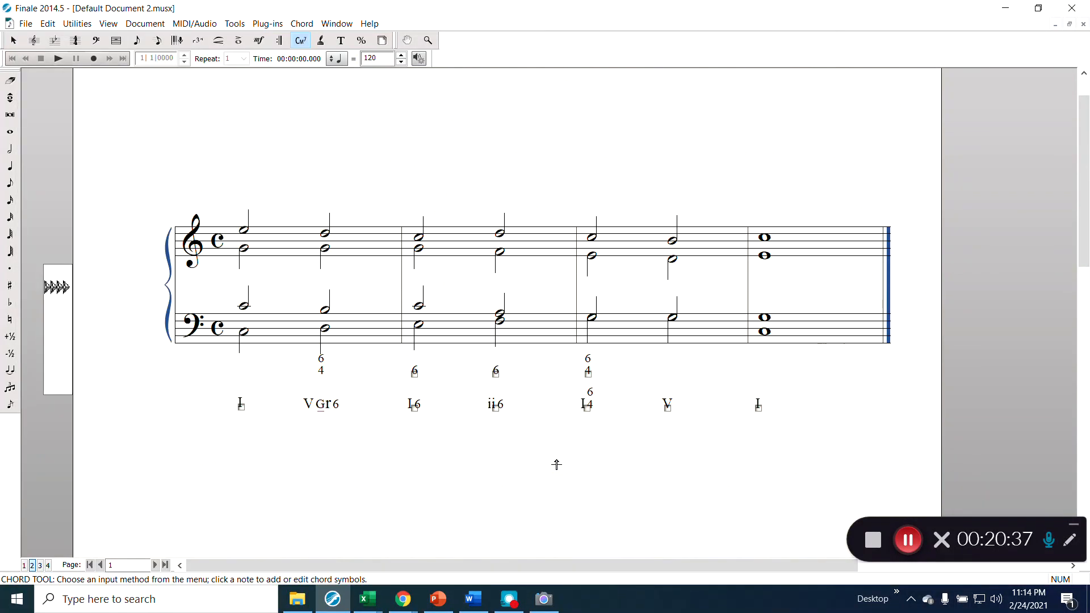